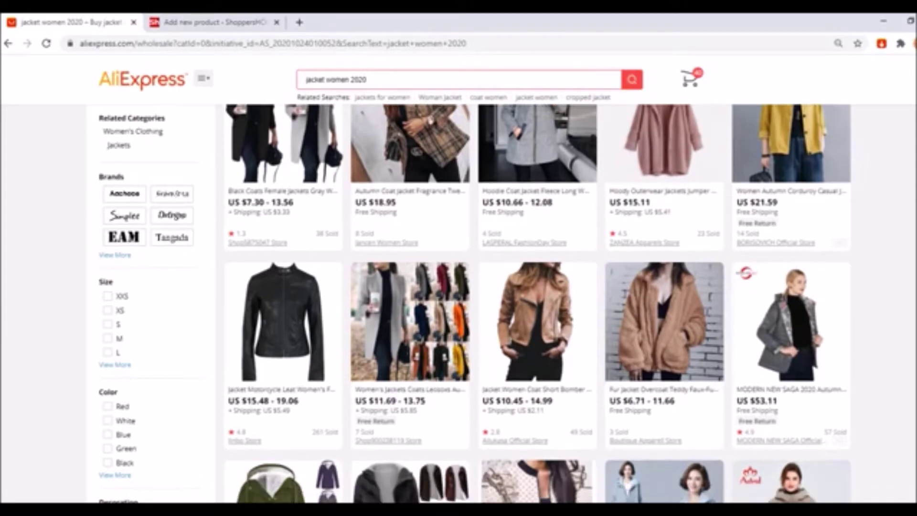
- Browse the first page of "jacket women 2020" results, comparing the jackets' prices, ratings and units sold
scroll(538, 304, down, 3)
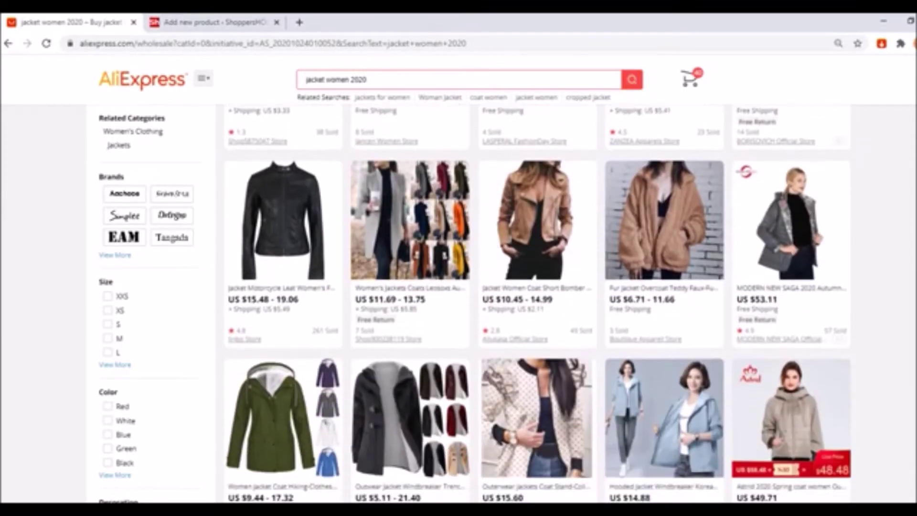
scroll(537, 304, down, 1)
scroll(537, 304, down, 1)
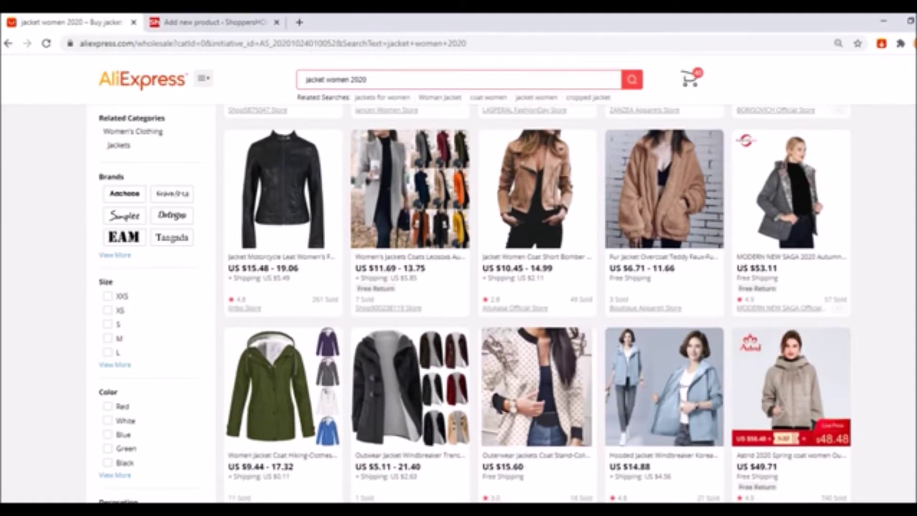
scroll(539, 305, down, 1)
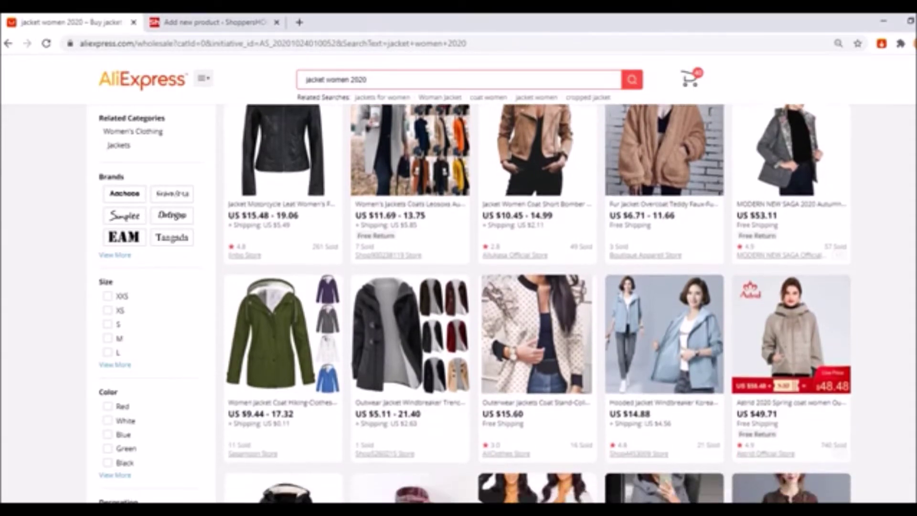
scroll(538, 303, down, 2)
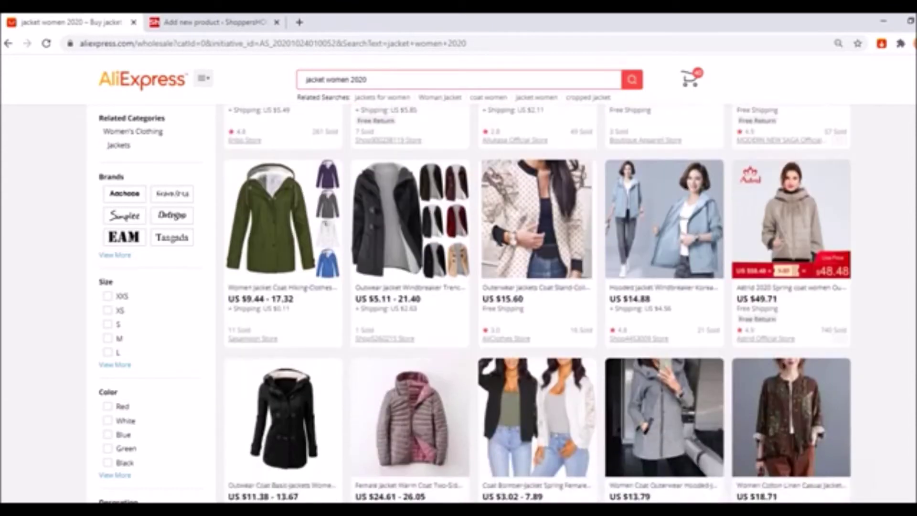
scroll(538, 304, down, 2)
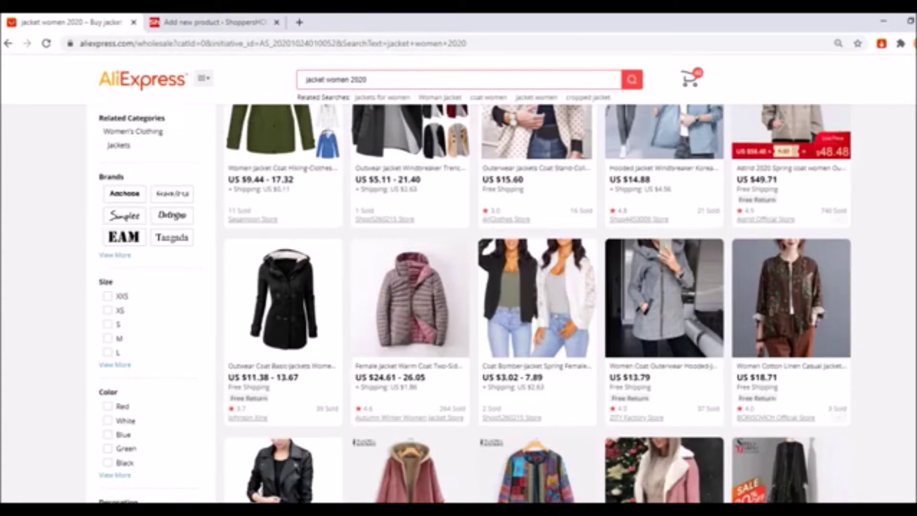
scroll(539, 304, down, 1)
scroll(539, 303, down, 2)
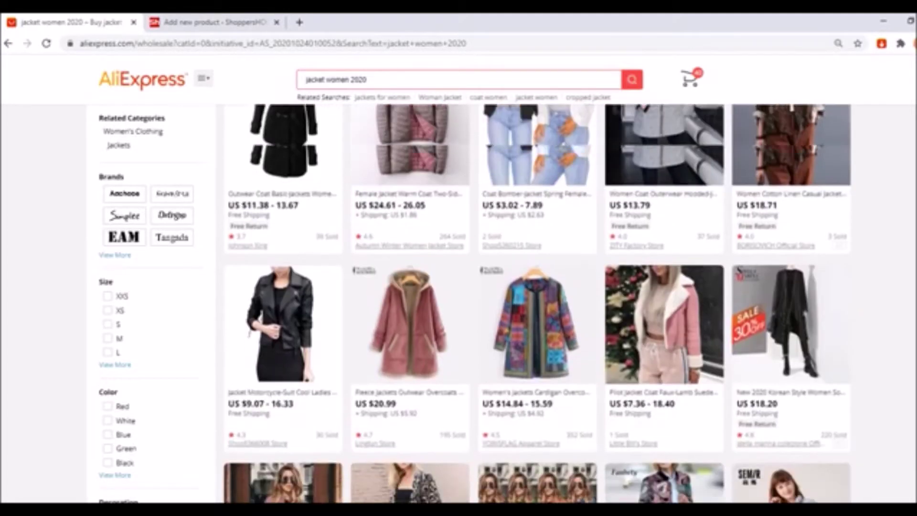
scroll(538, 304, down, 3)
scroll(536, 304, down, 2)
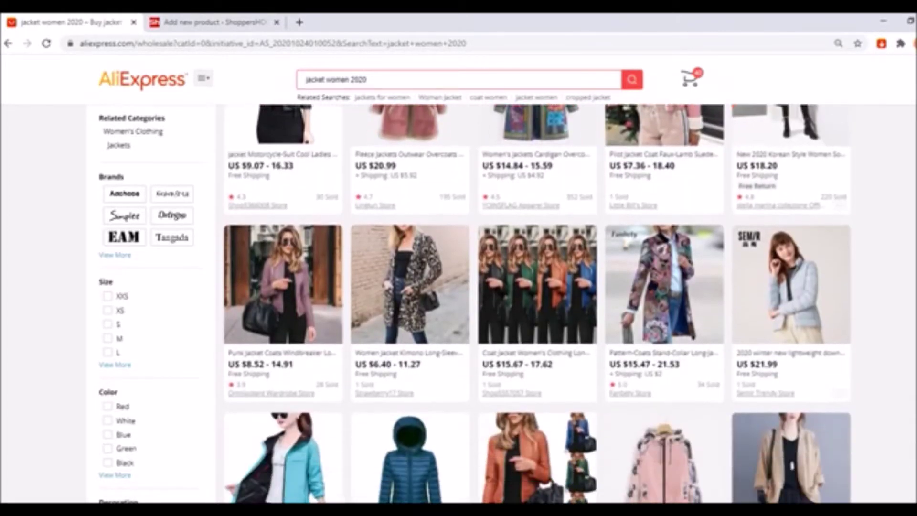
scroll(537, 304, down, 2)
scroll(891, 359, down, 1)
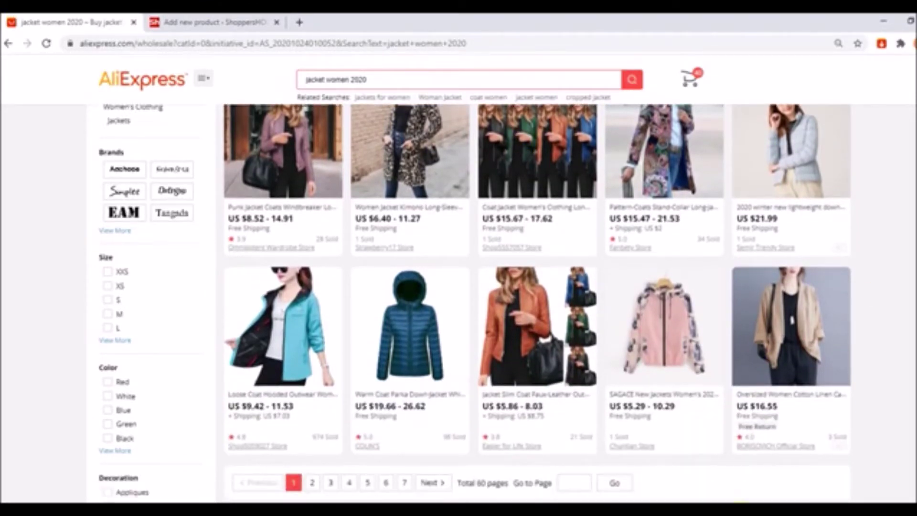
- Go to page 2 of the jacket results and open the listing of the navy floral print crop jacket
click(312, 482)
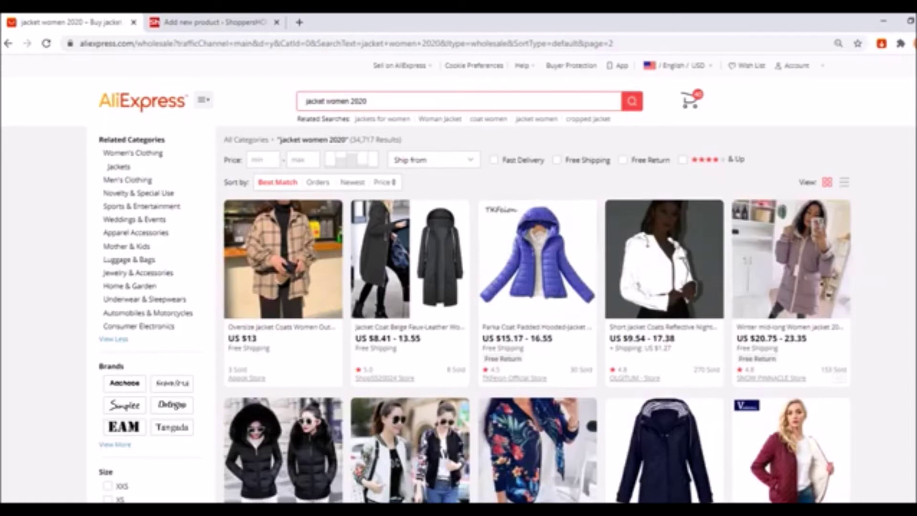
scroll(567, 287, down, 3)
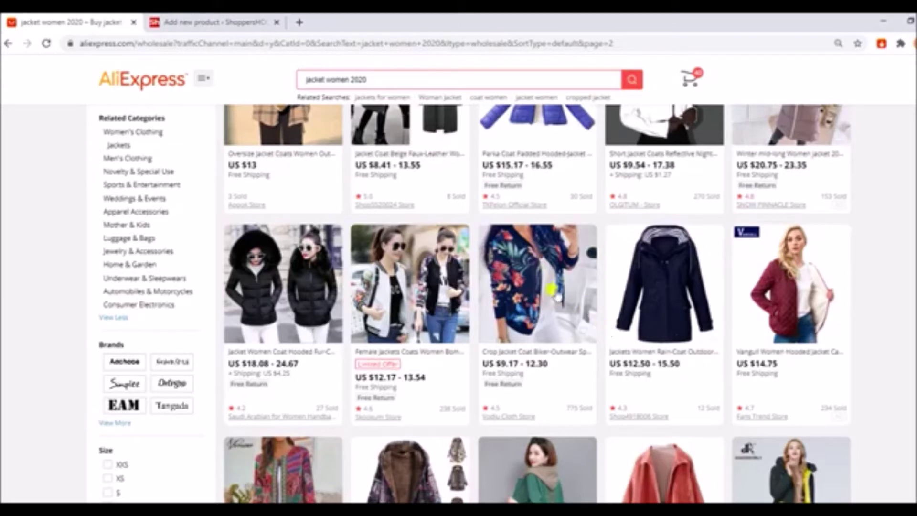
click(540, 286)
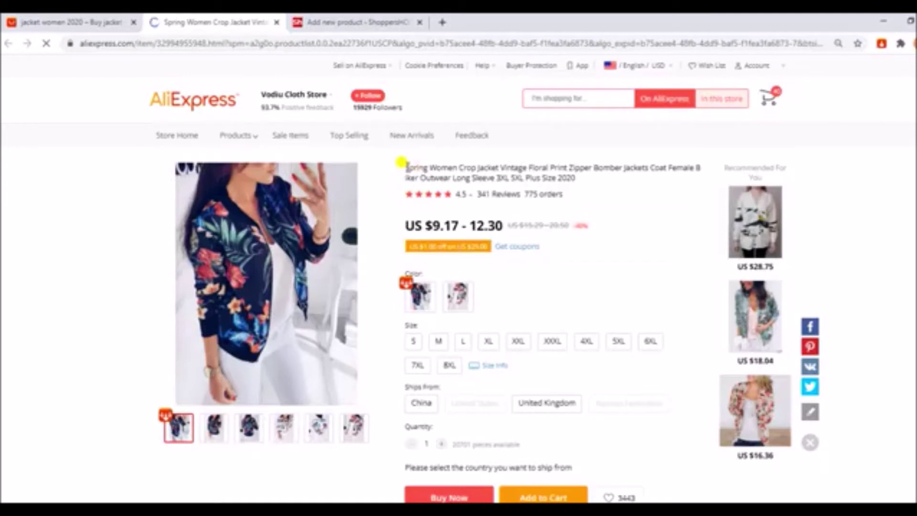
- Copy the jacket's title without the final "2020" from AliExpress into the product name of the new ShoppersHOOK product
drag(404, 167, 545, 175)
right_click(544, 176)
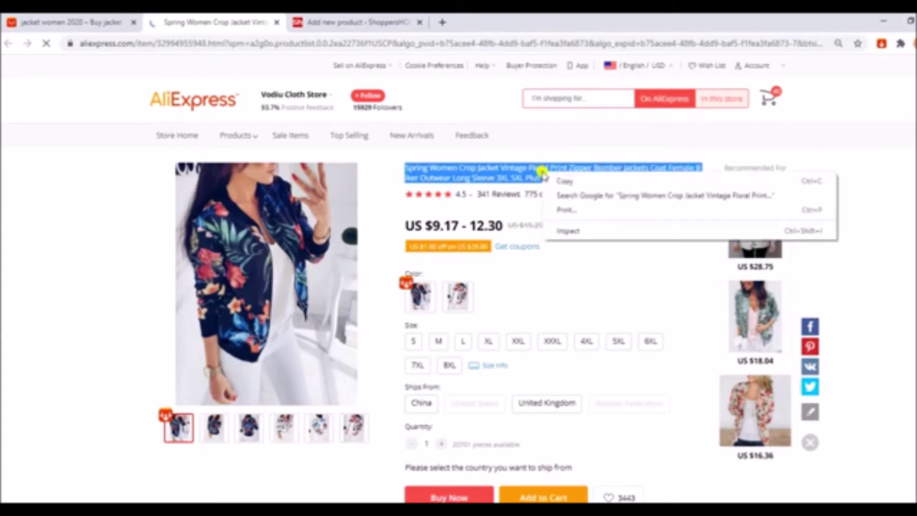
click(562, 182)
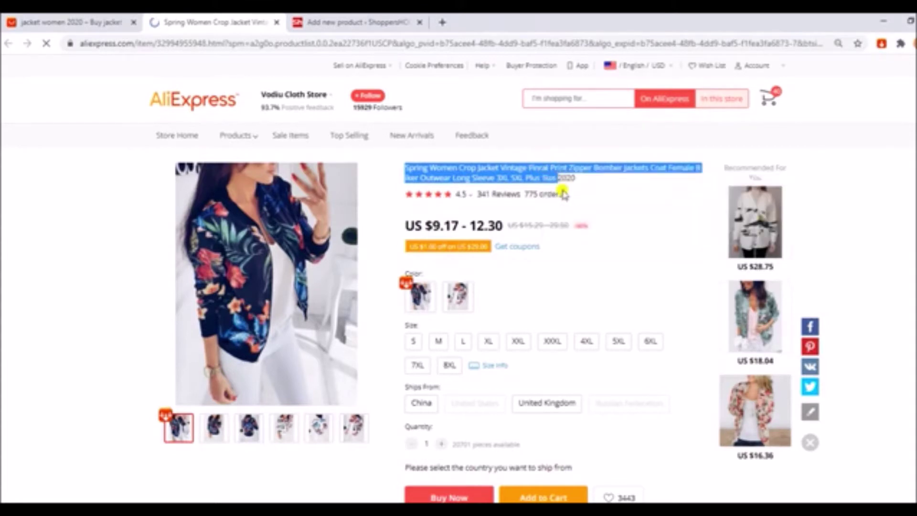
click(108, 21)
click(312, 22)
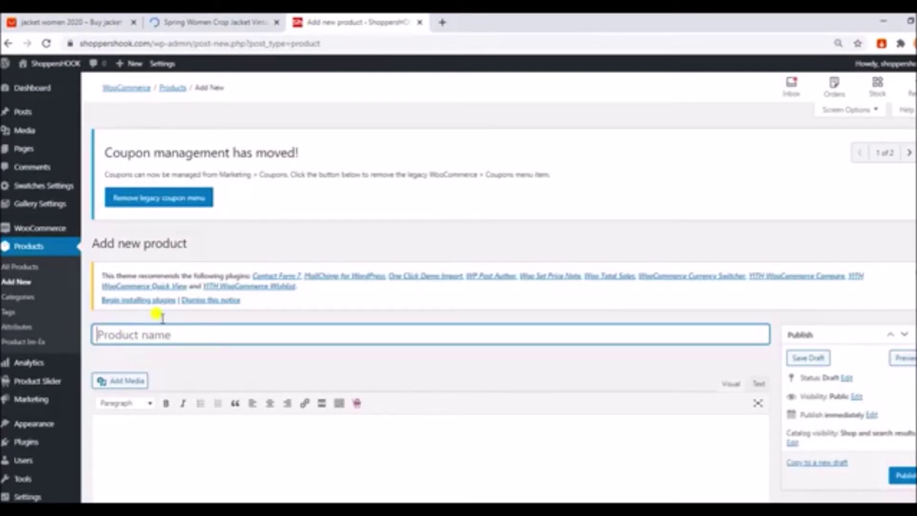
right_click(157, 334)
click(153, 424)
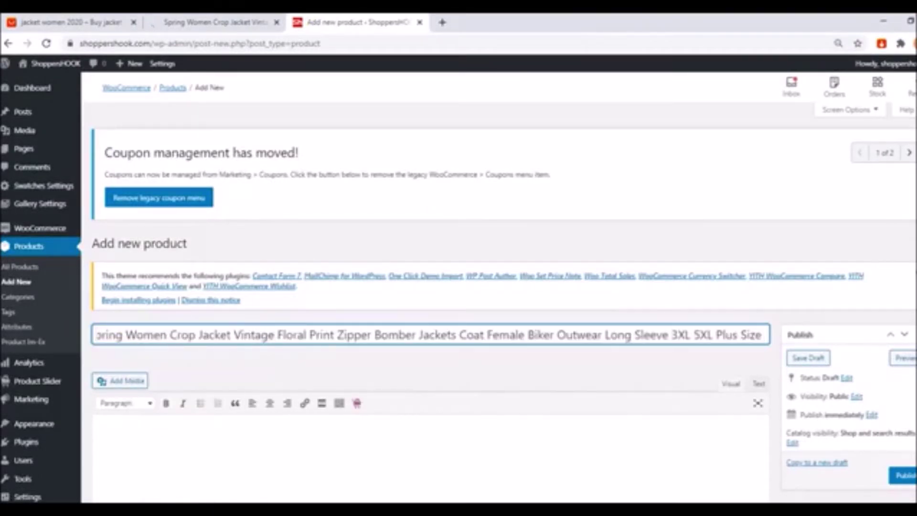
- Start a bulleted list in the new product's main description
scroll(459, 287, down, 5)
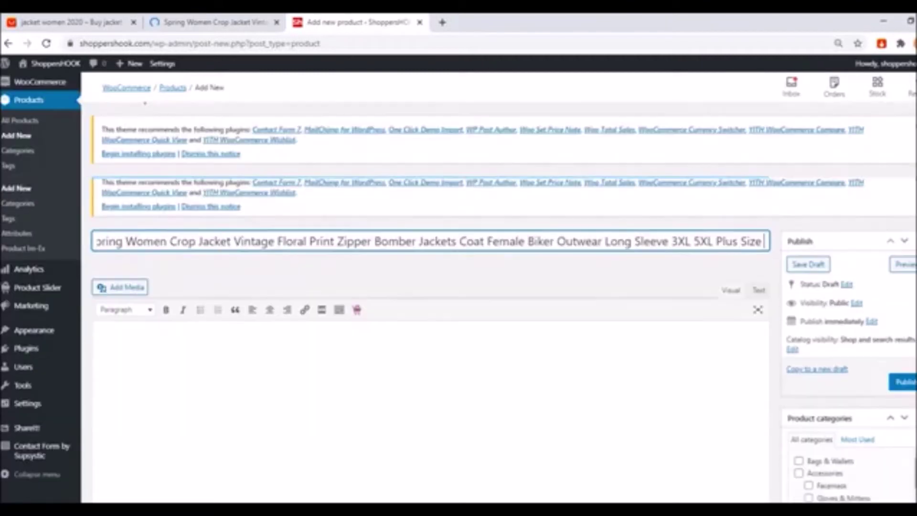
scroll(430, 267, down, 1)
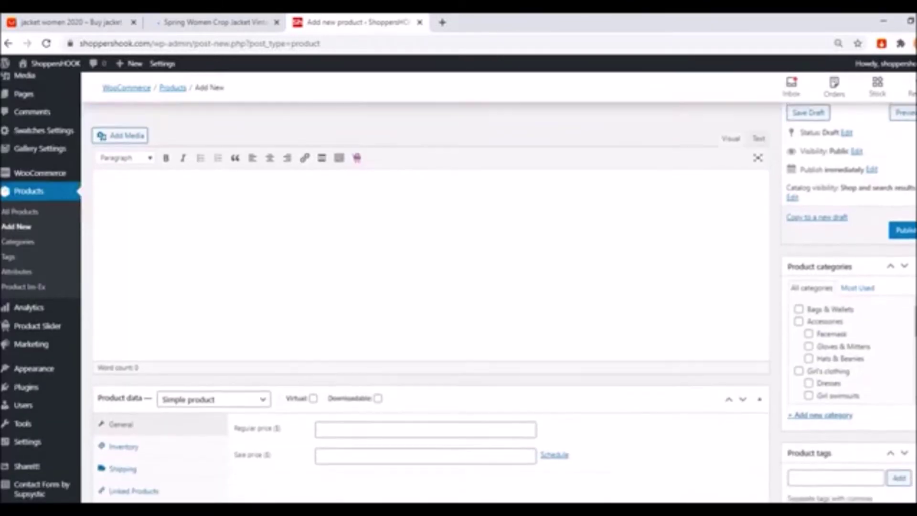
scroll(430, 286, down, 2)
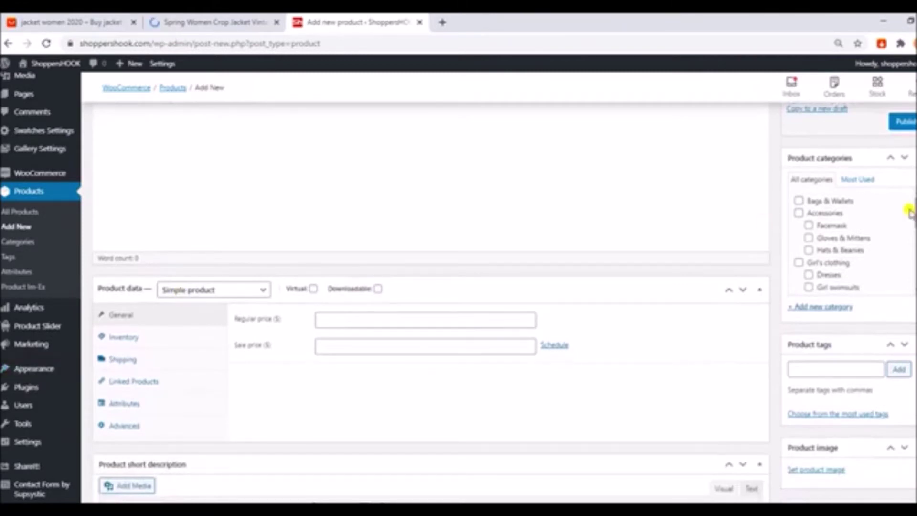
scroll(430, 268, up, 2)
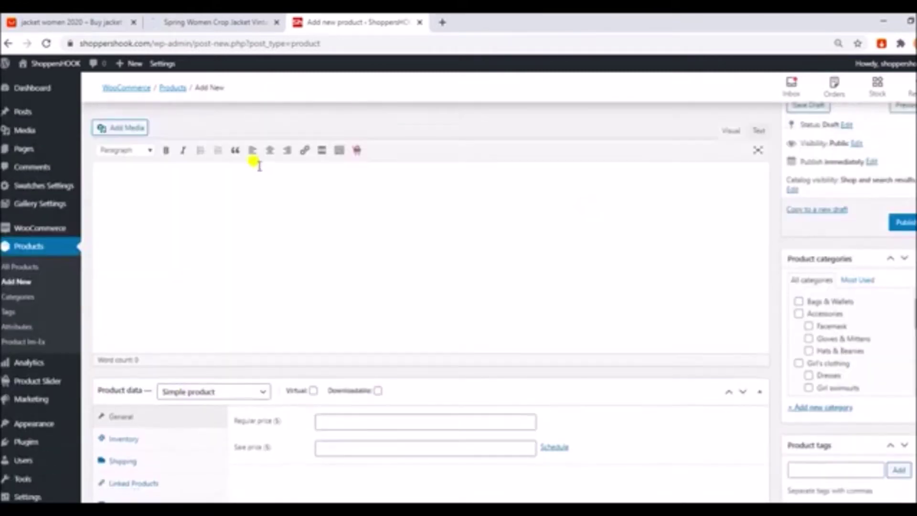
click(200, 151)
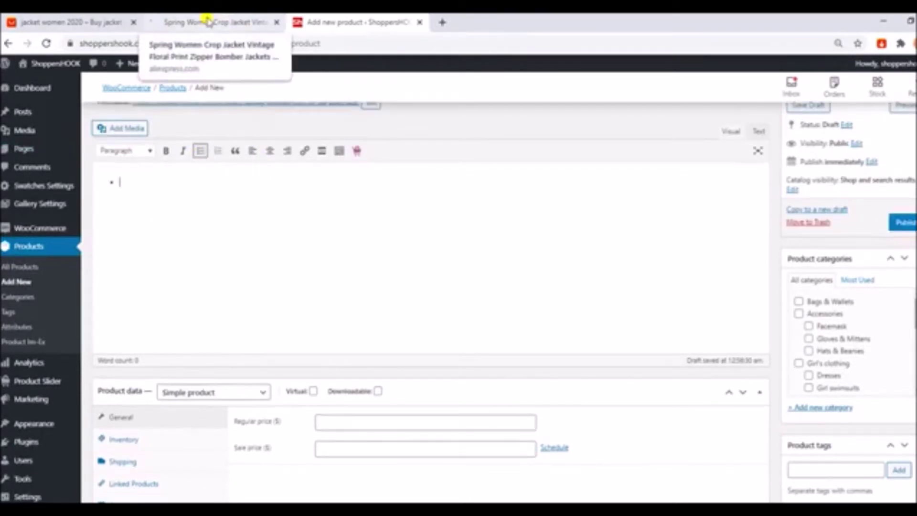
- Return to the jacket's AliExpress listing and copy its full specifications, from Brand Name through Season and Pattern Type
click(170, 23)
scroll(459, 277, down, 5)
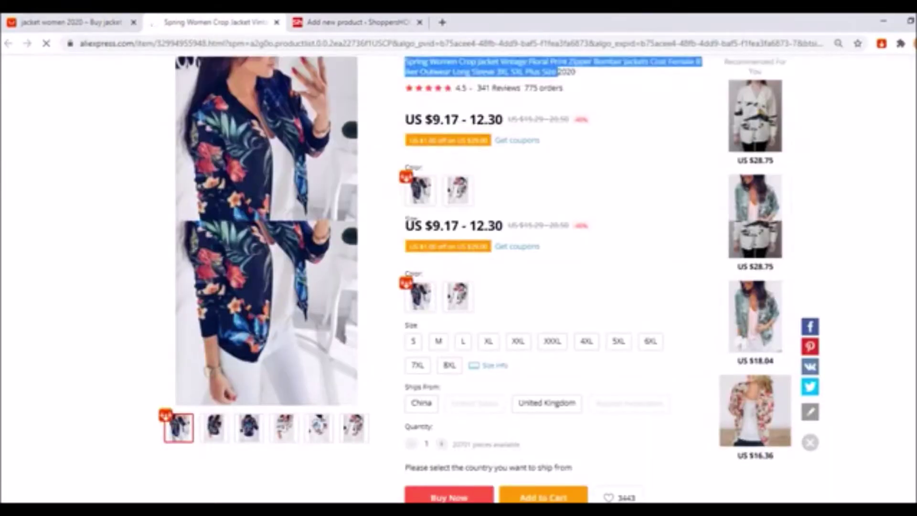
scroll(459, 277, down, 5)
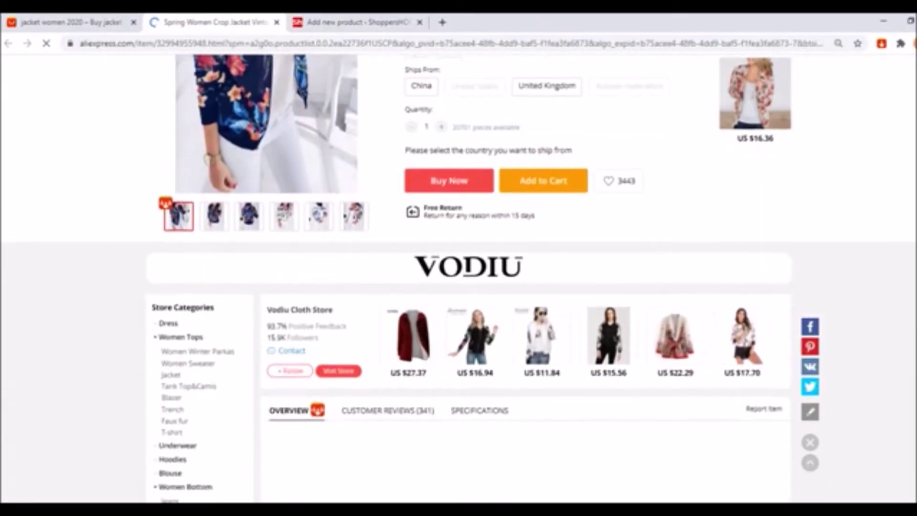
scroll(526, 277, down, 4)
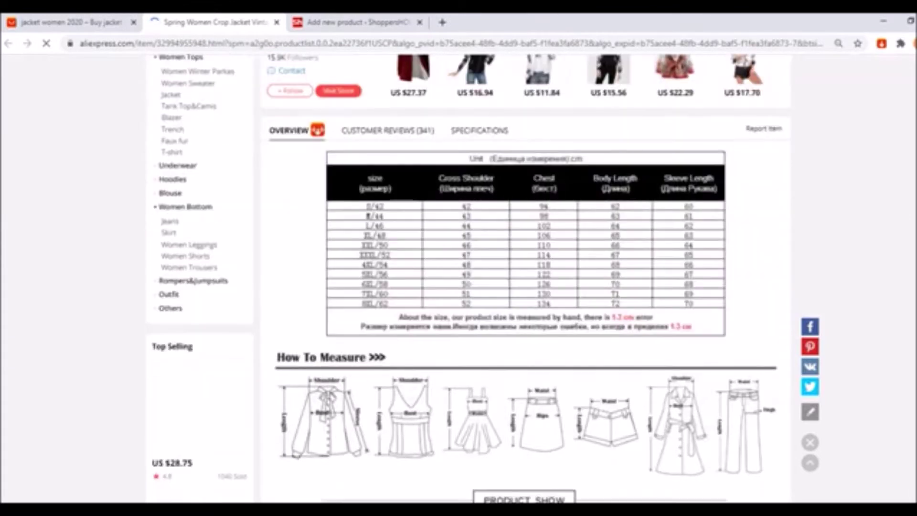
click(474, 132)
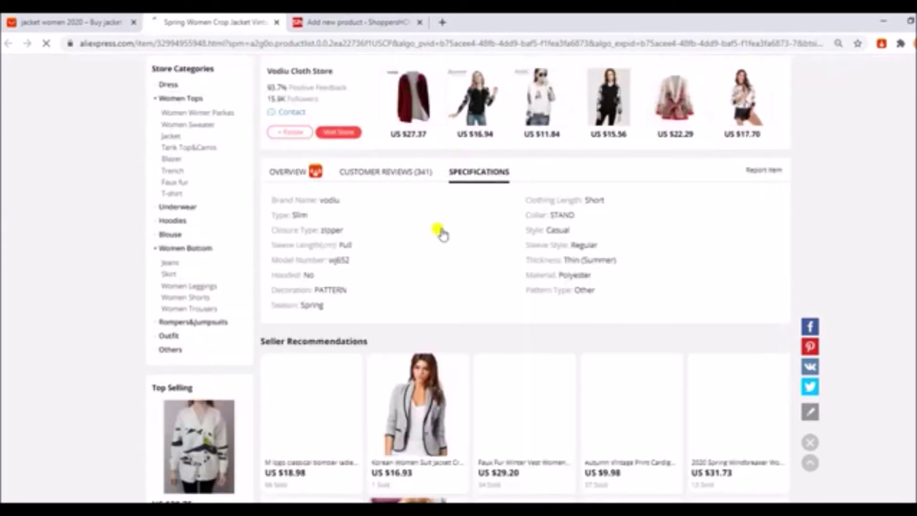
drag(270, 197, 511, 314)
right_click(543, 254)
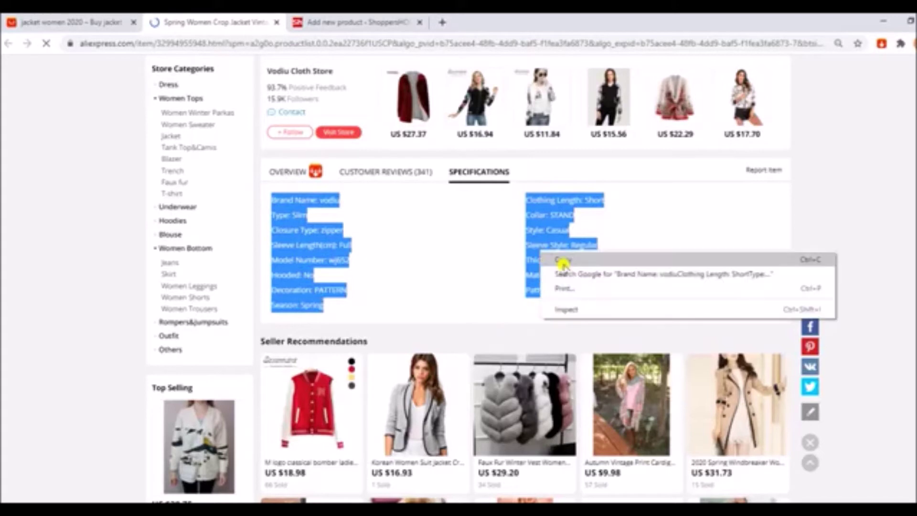
click(564, 262)
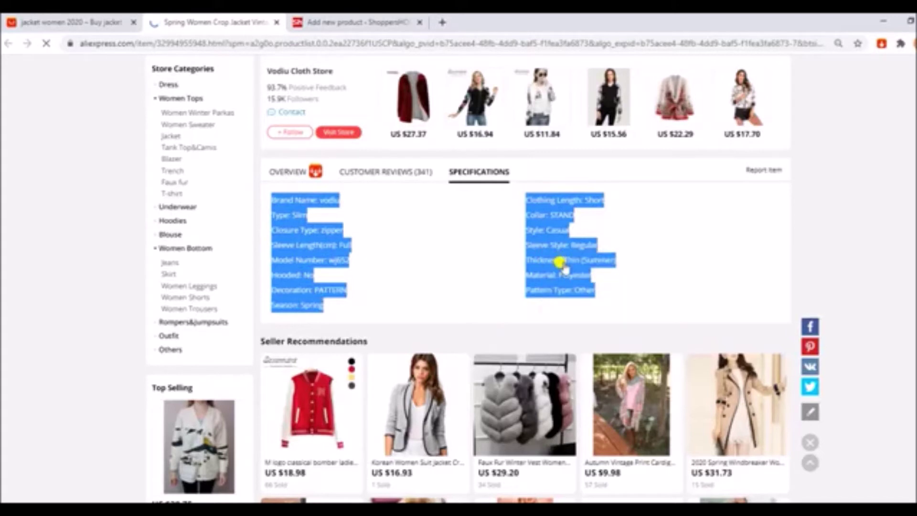
- Switch back to the new ShoppersHOOK product and paste the copied specifications into the description's bulleted list
click(340, 18)
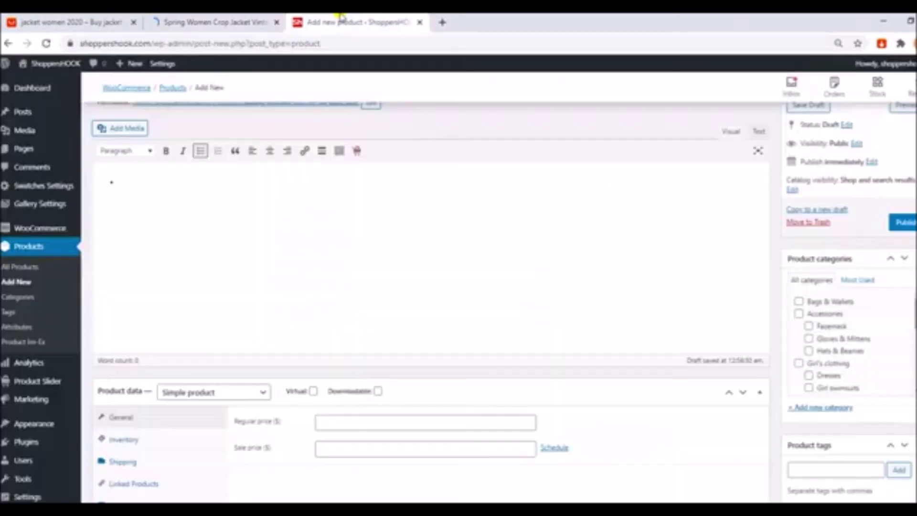
right_click(162, 179)
click(191, 271)
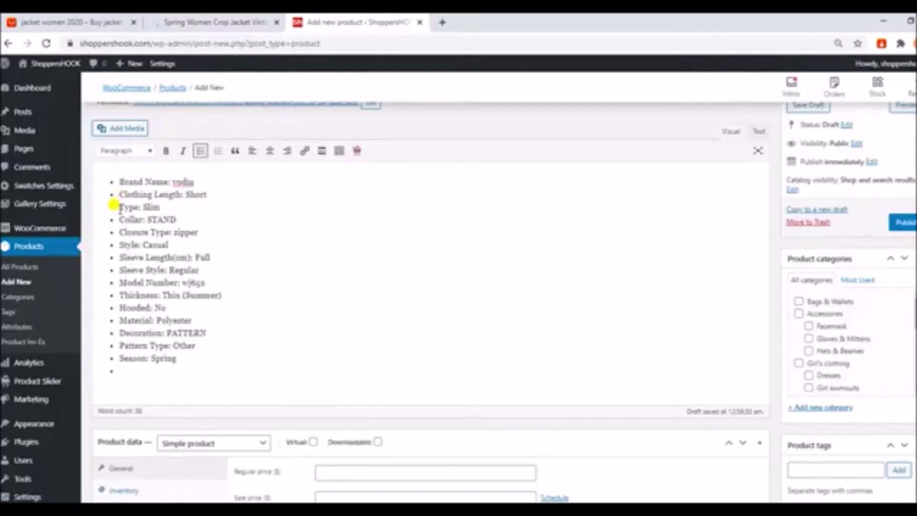
- Delete the Decoration, Pattern Type, Season, Model Number and Thickness lines, including the empty last bullet, from the description list
drag(185, 356, 115, 333)
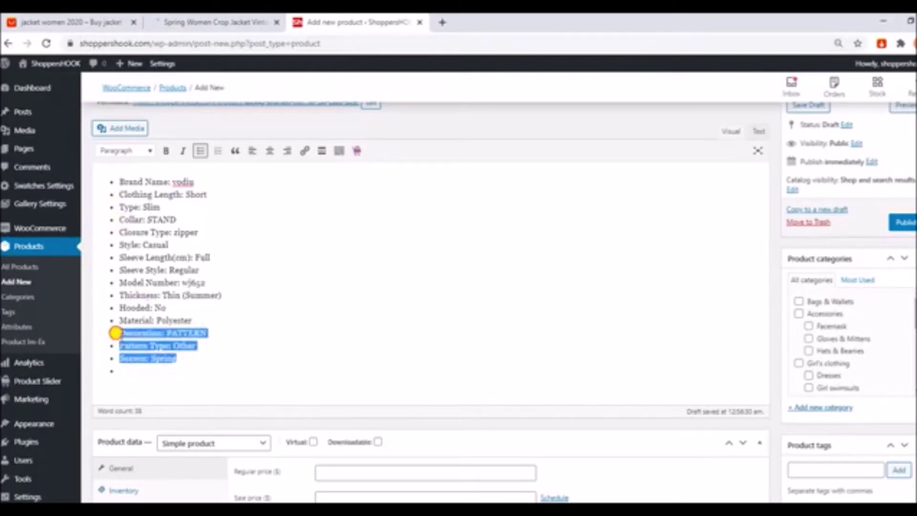
key(BackSpace)
key(BackSpace)
key(BackSpace)
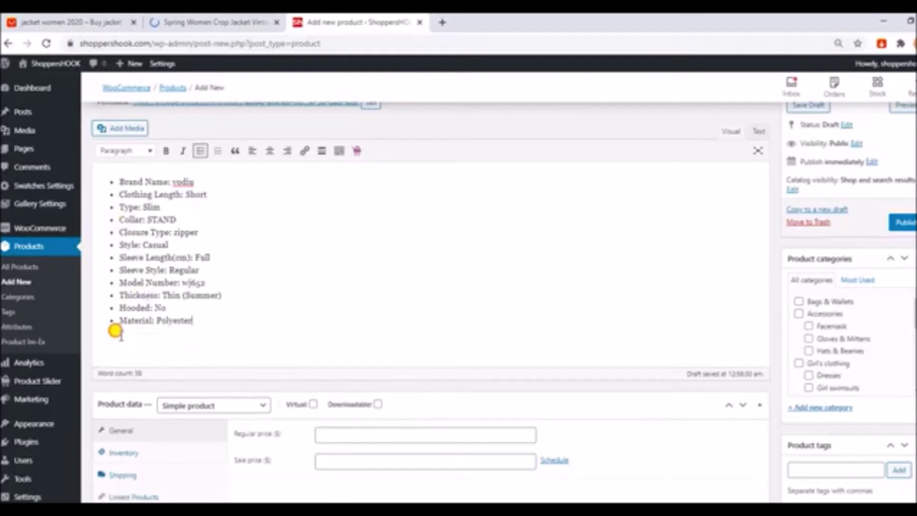
drag(217, 297, 115, 283)
key(BackSpace)
key(BackSpace)
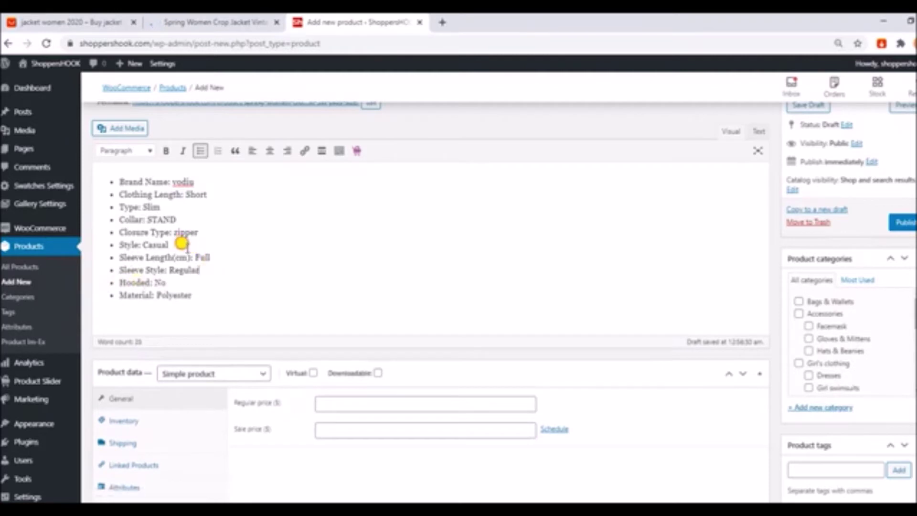
- Remove the "Style: Casual" and "Type: Slim" bullets from the description list
drag(169, 244, 119, 244)
key(BackSpace)
key(BackSpace)
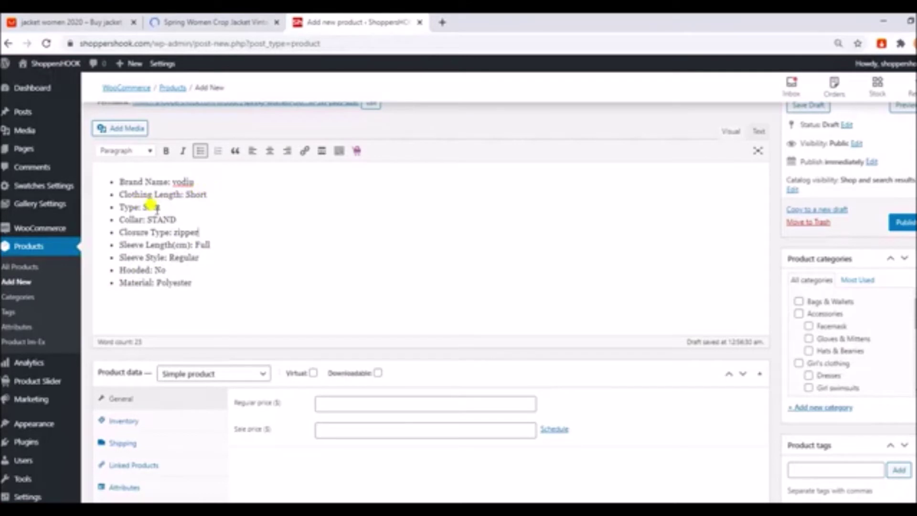
drag(166, 207, 112, 200)
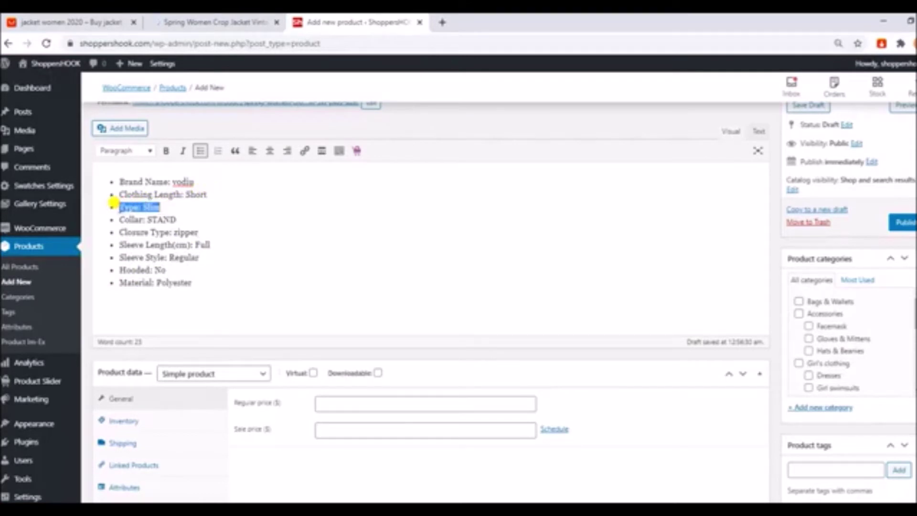
key(BackSpace)
key(BackSpace)
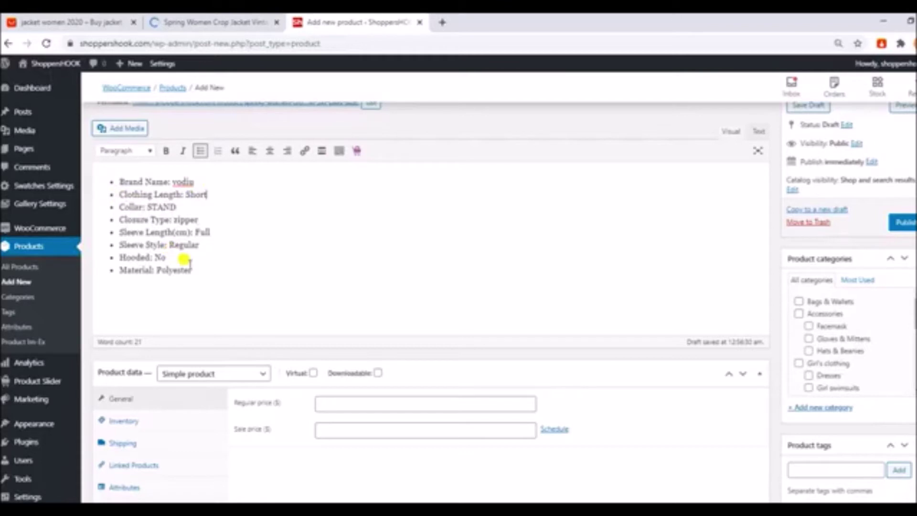
- Cut the "Material: Polyester" line from the end of the description list and remove the empty bullet it leaves
drag(192, 270, 118, 269)
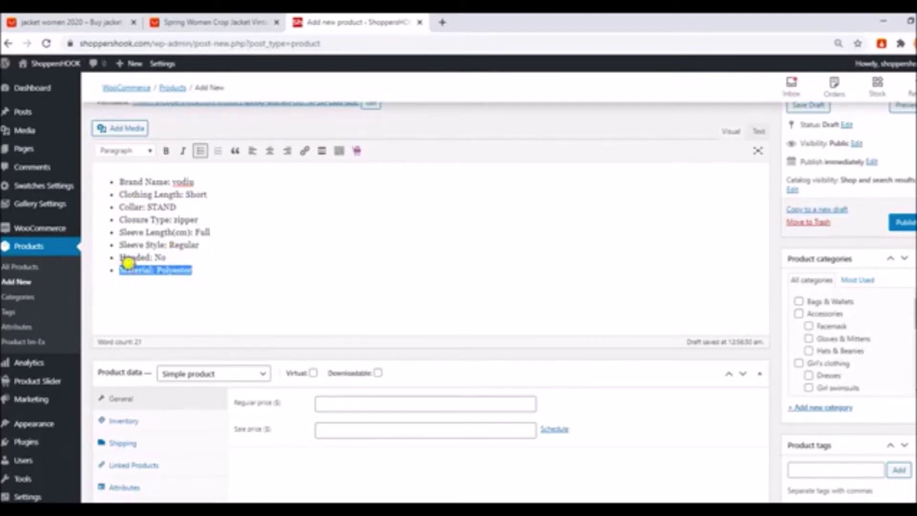
right_click(134, 270)
click(168, 315)
key(BackSpace)
key(BackSpace)
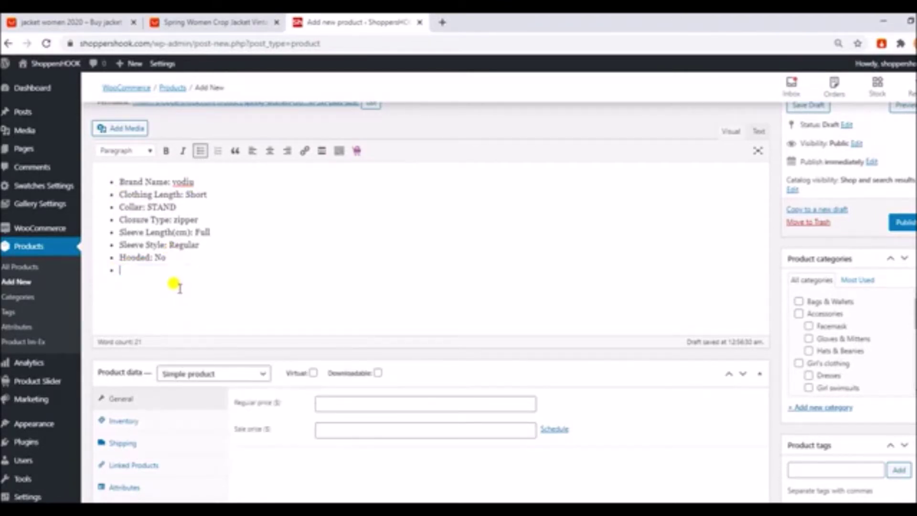
- Replace the Brand Name text in the description's first bullet with the cut "Material: Polyester" line
drag(117, 183, 196, 178)
key(BackSpace)
right_click(119, 180)
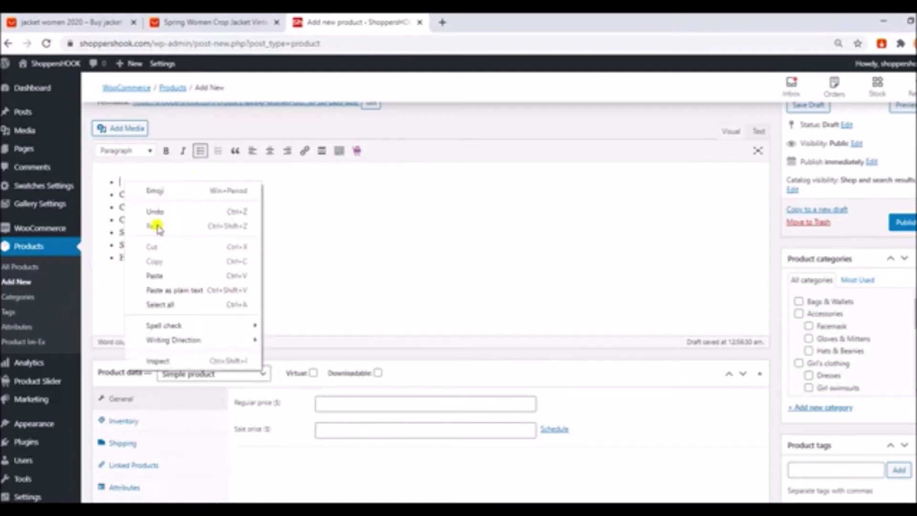
click(168, 272)
key(BackSpace)
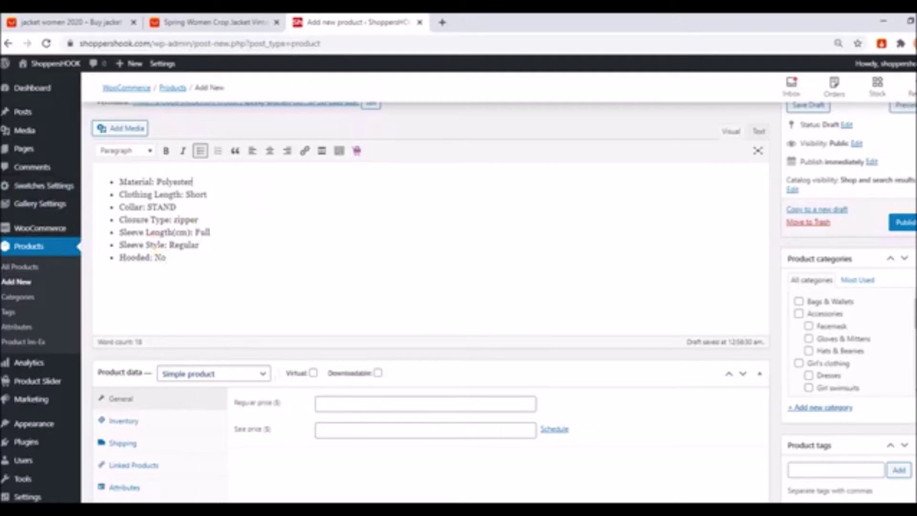
- Set the product type to Variable product in the product data
scroll(671, 300, down, 3)
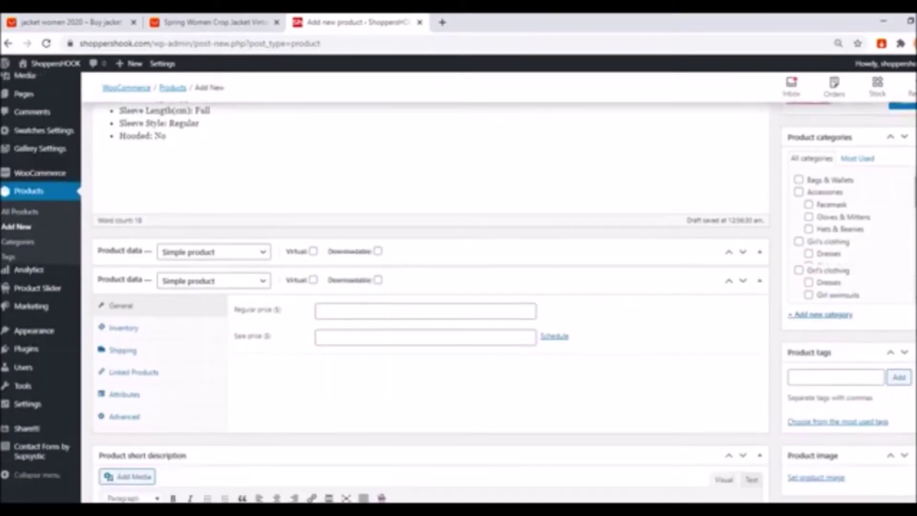
click(249, 243)
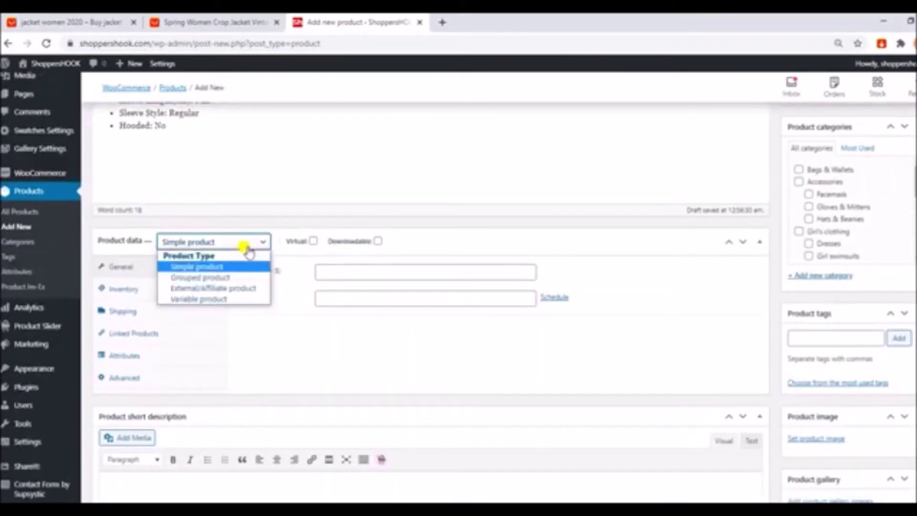
click(200, 298)
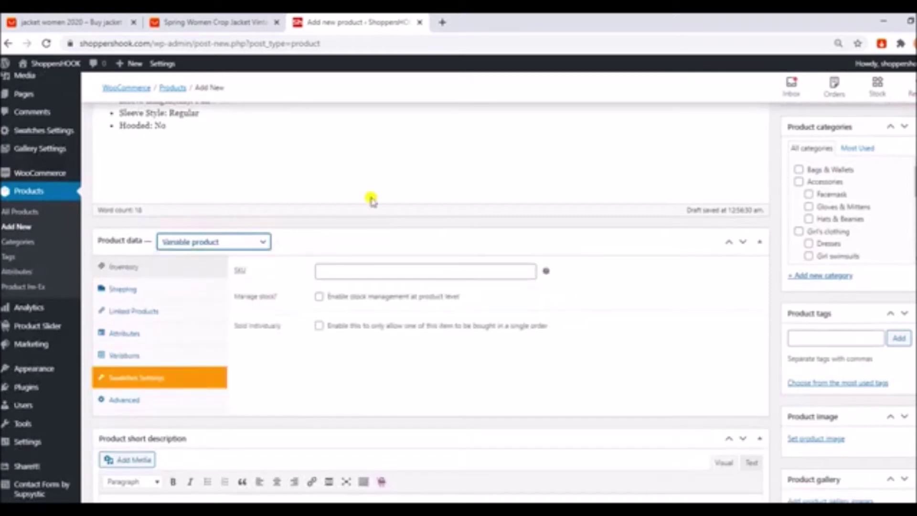
- Add the existing Color attribute to the variable product
scroll(430, 287, down, 1)
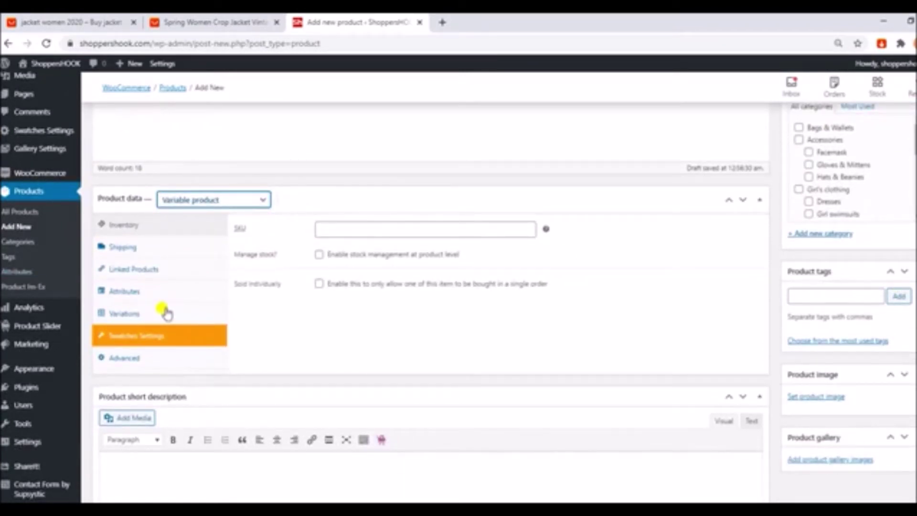
click(160, 293)
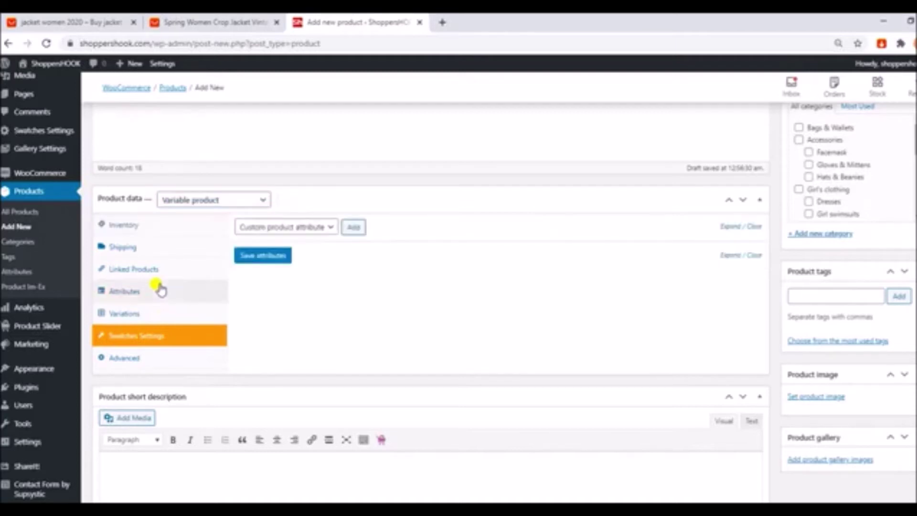
click(310, 227)
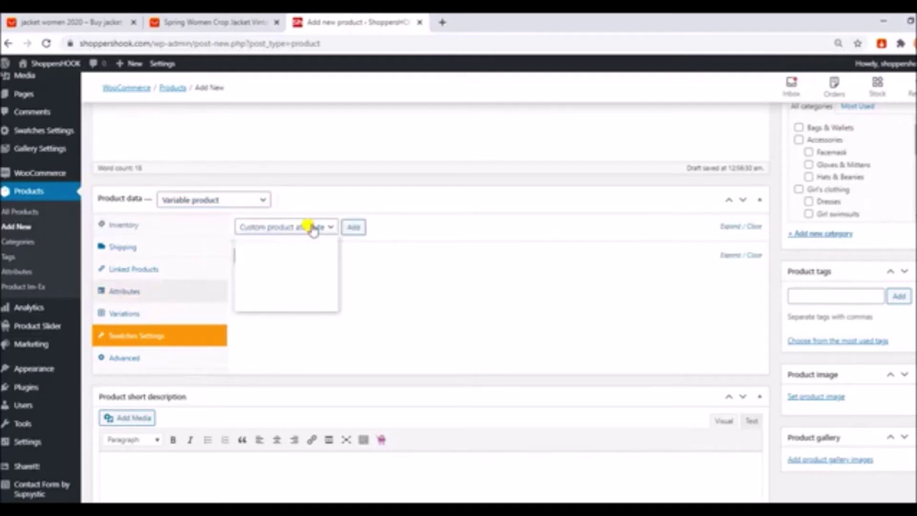
click(248, 252)
click(352, 227)
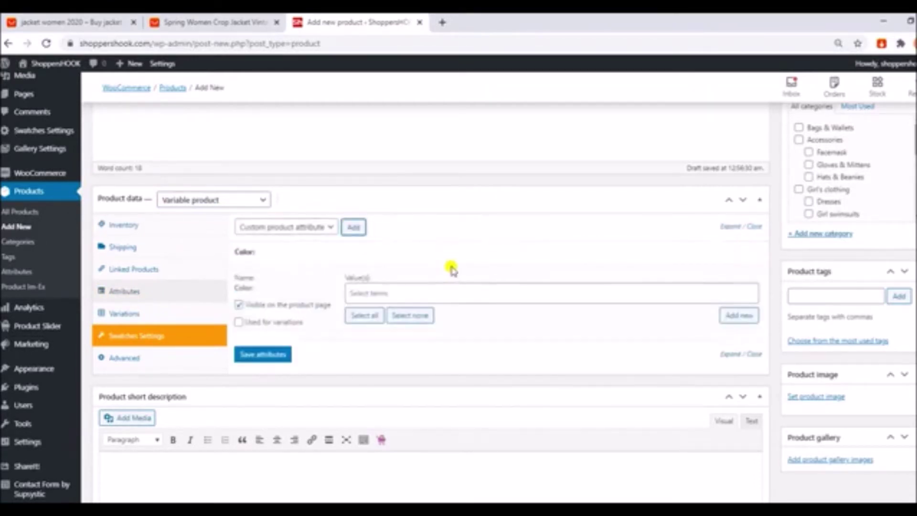
- Switch to the jacket's AliExpress listing and examine its available color and size options
click(184, 19)
scroll(834, 220, up, 10)
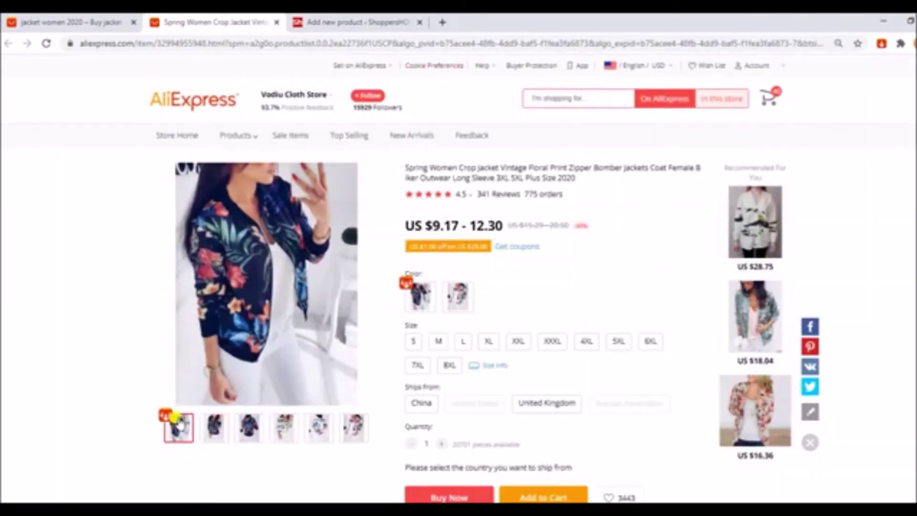
click(409, 499)
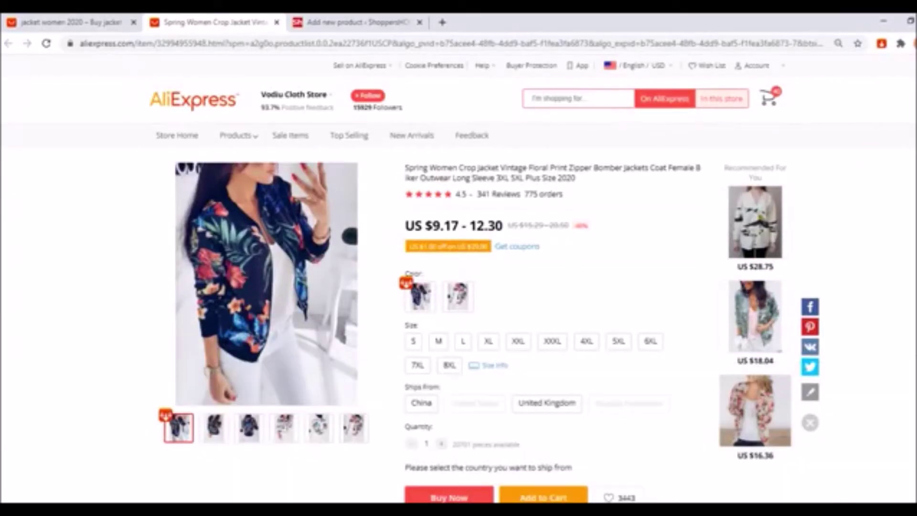
click(422, 294)
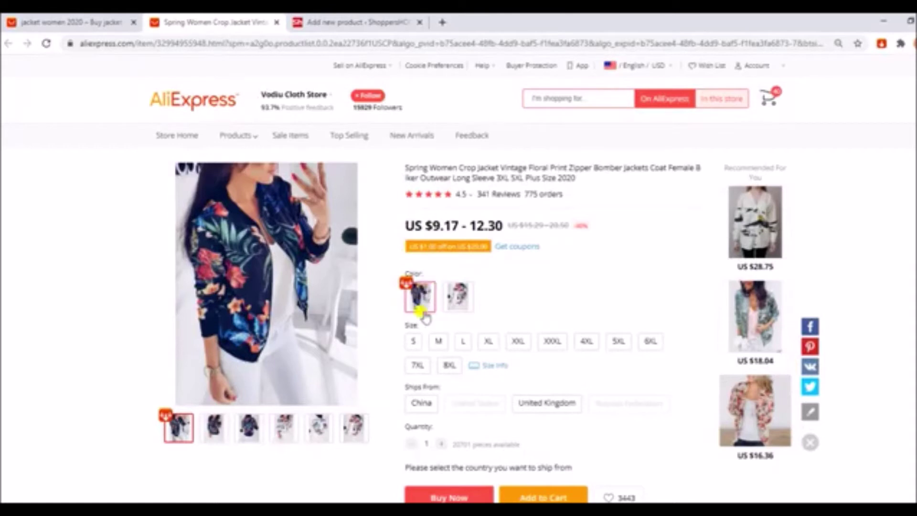
click(460, 302)
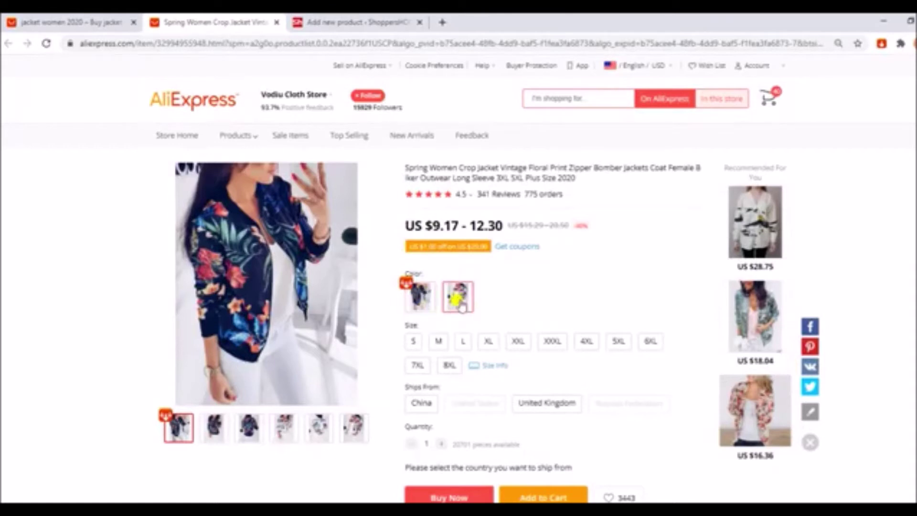
click(460, 302)
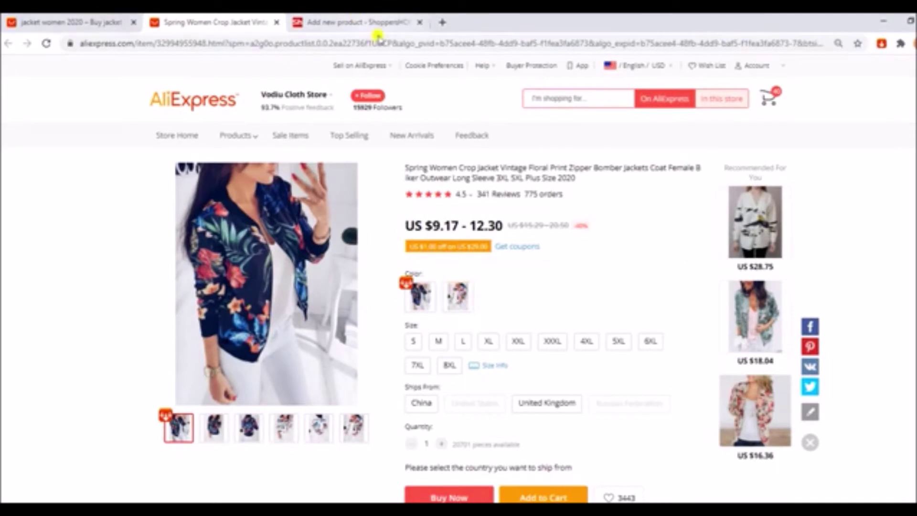
click(519, 341)
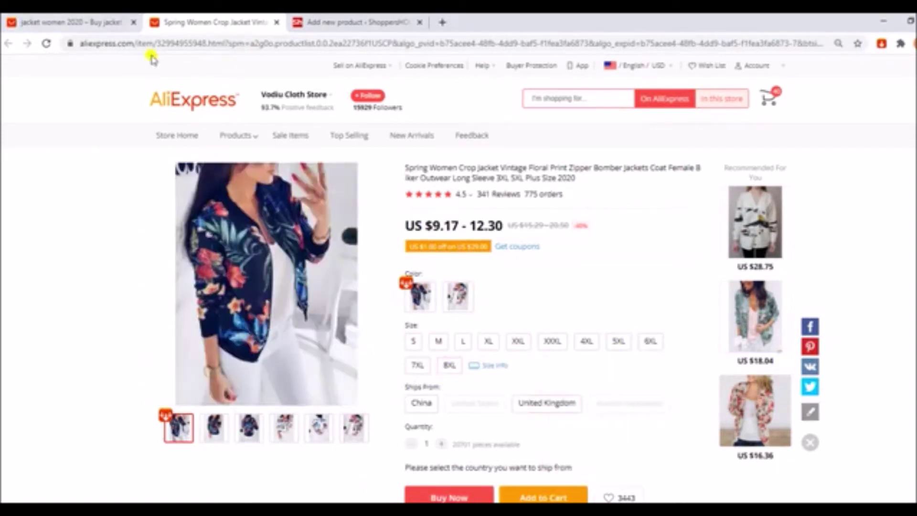
- Return to the new ShoppersHOOK product, give the Color attribute the values Black and White, and enable it for variations
click(341, 22)
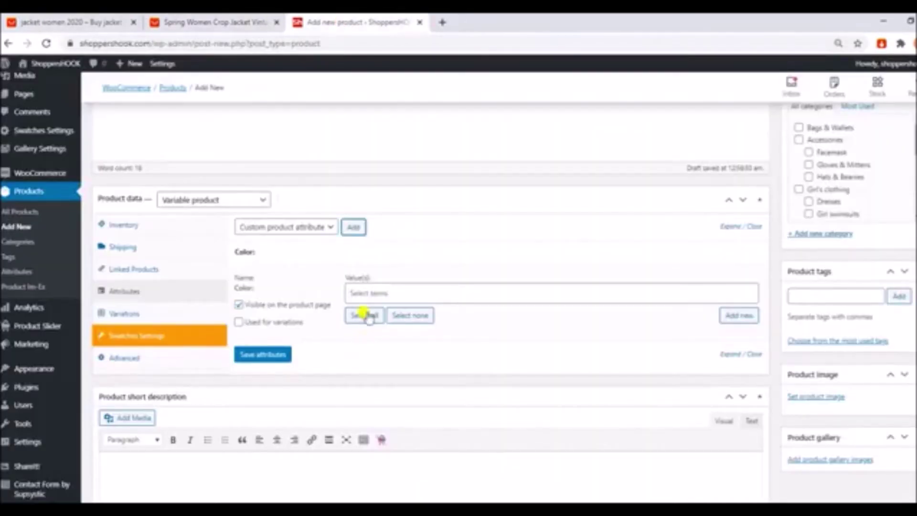
click(365, 290)
text(bl)
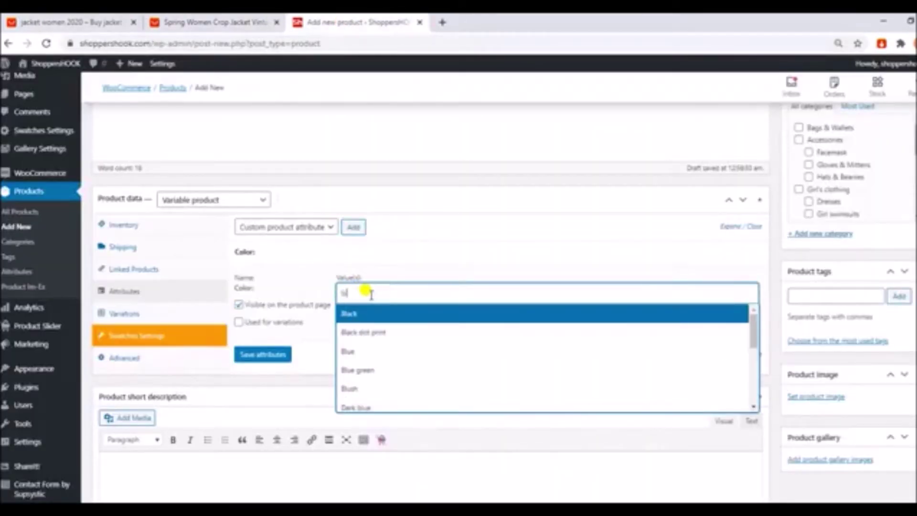
key(Return)
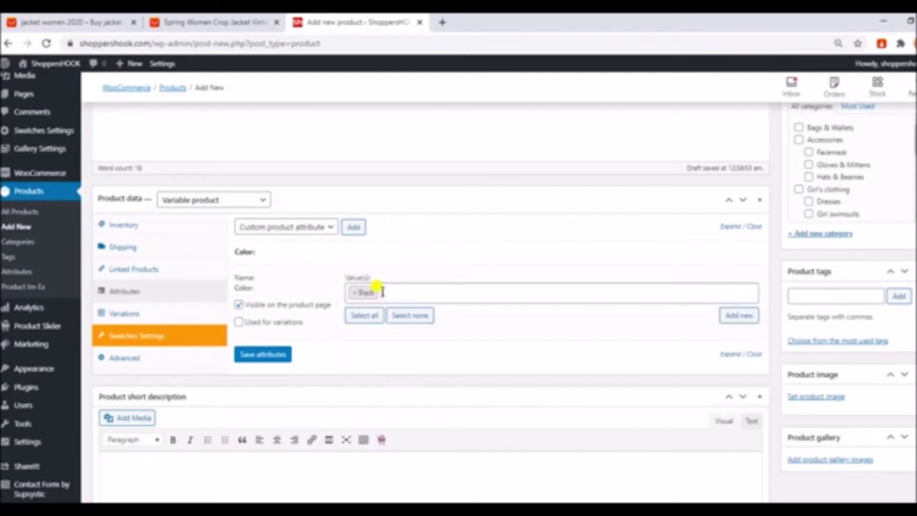
click(382, 291)
text(white)
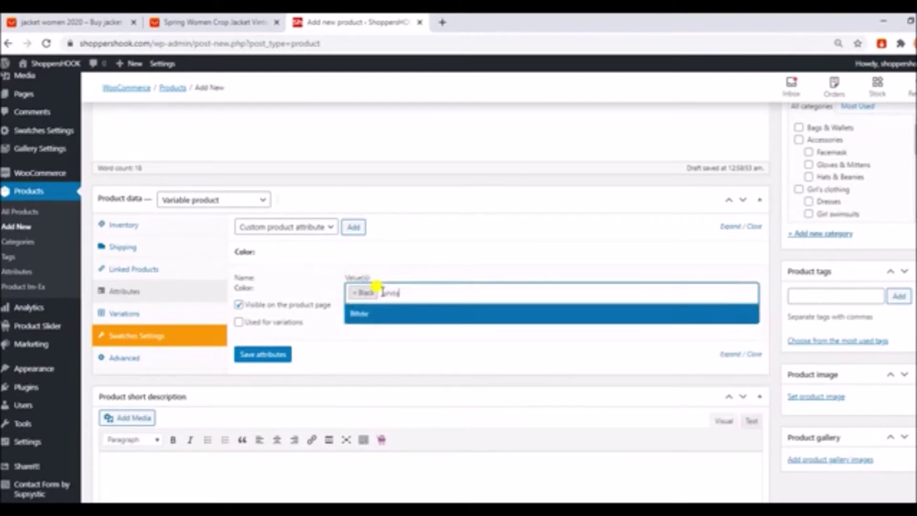
click(385, 314)
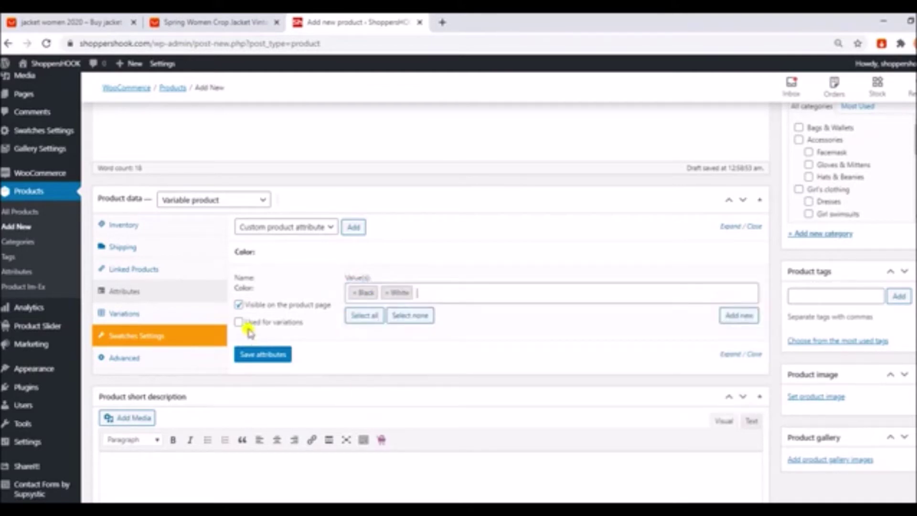
click(238, 323)
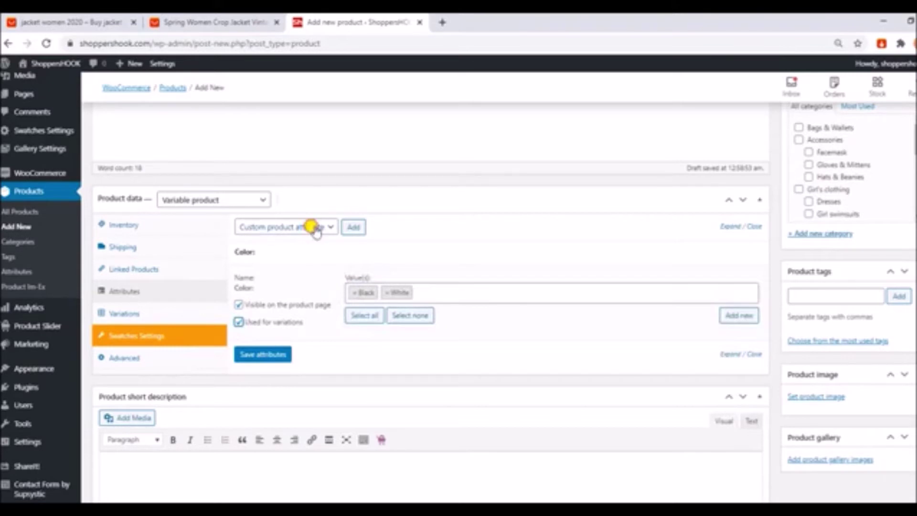
- Add the Size attribute to the product and give it the values S and M
click(315, 229)
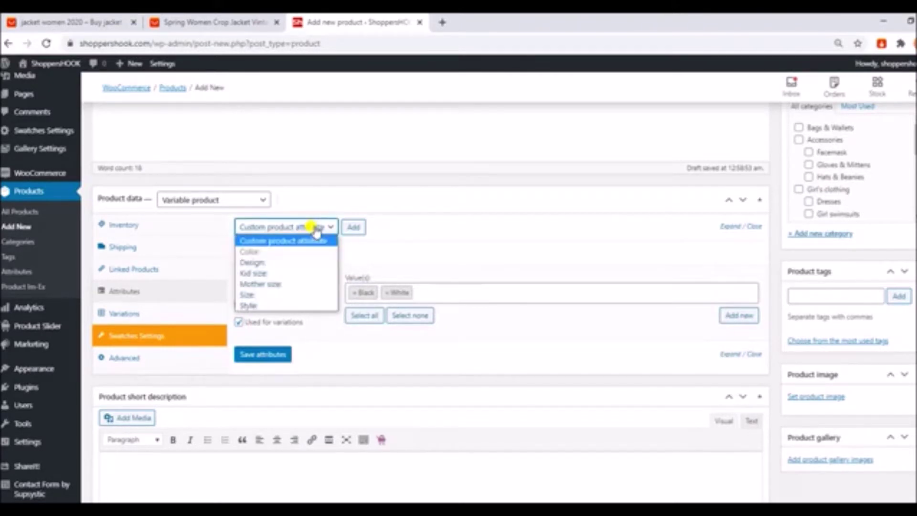
click(264, 295)
click(353, 227)
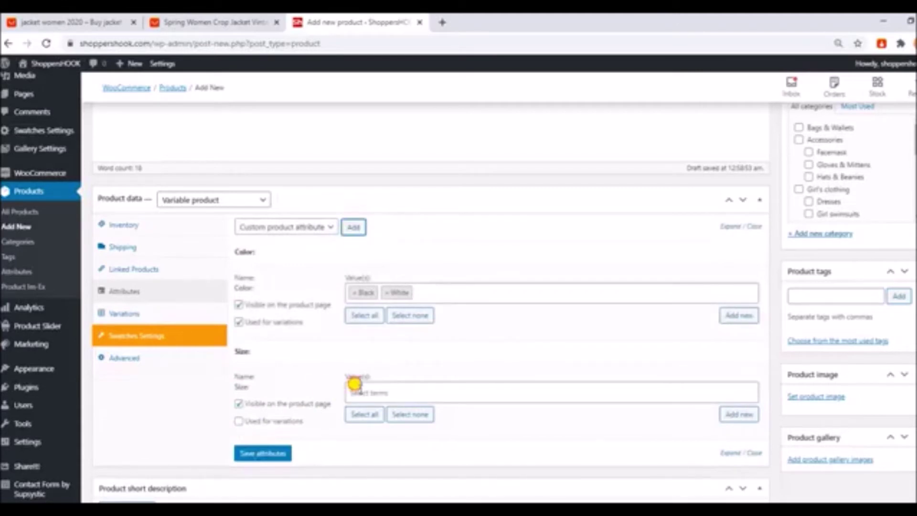
click(354, 389)
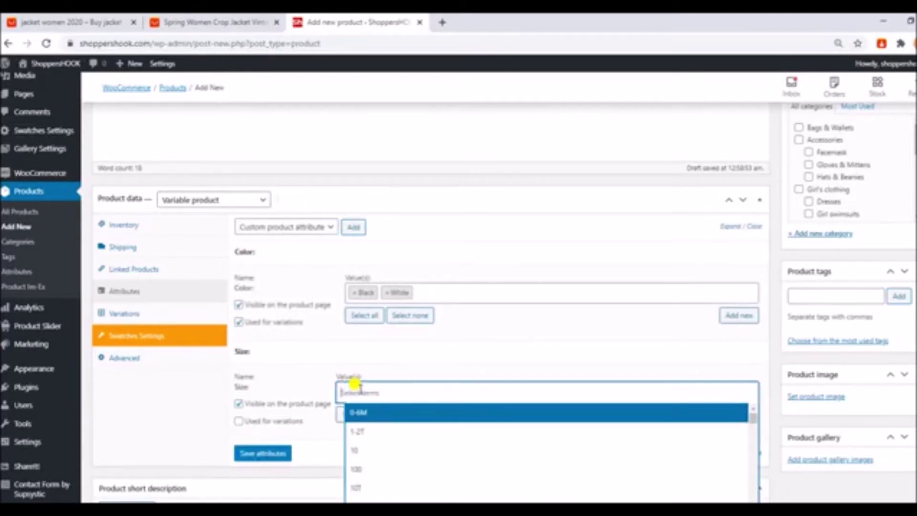
text(S)
key(Return)
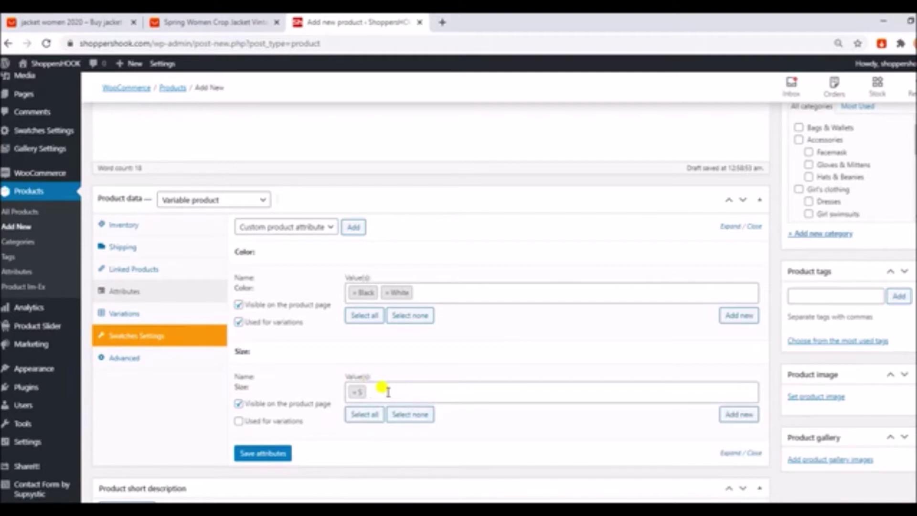
text(M)
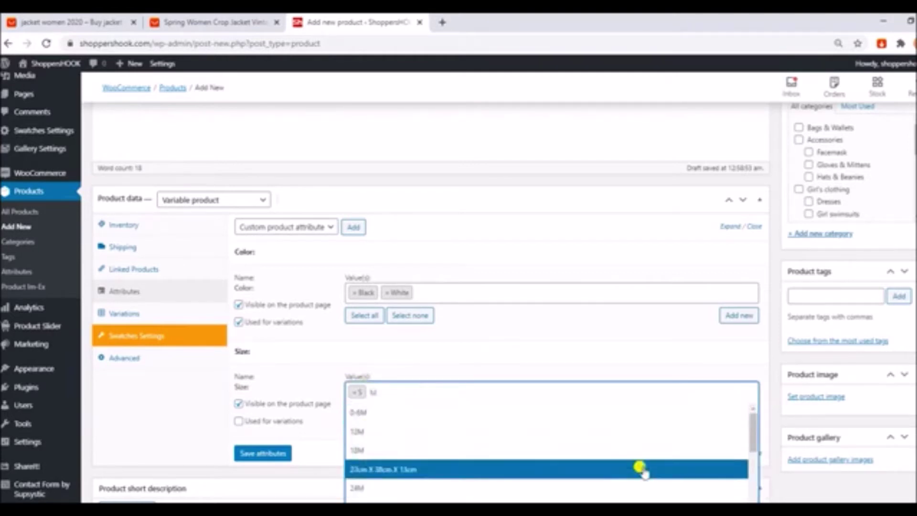
drag(755, 432, 761, 478)
click(363, 463)
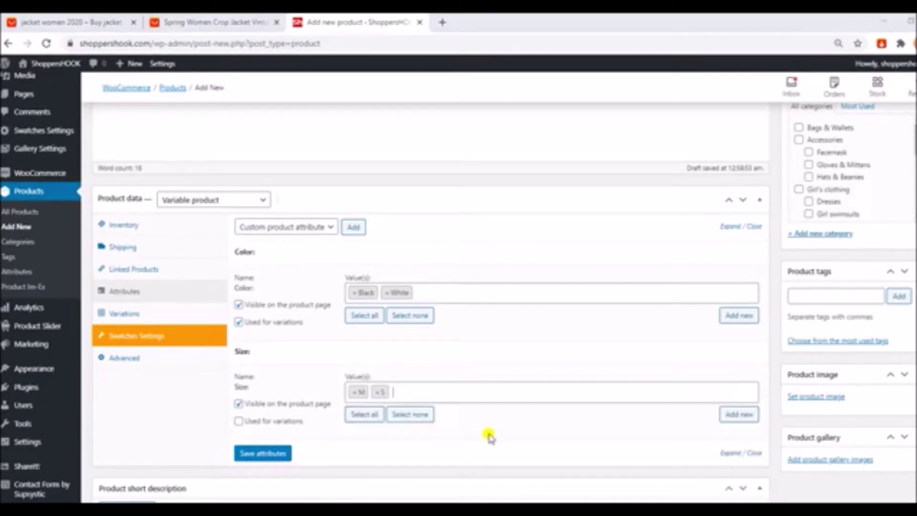
- Dismiss the image-opening error messages and add the value L to the Size attribute
text(L)
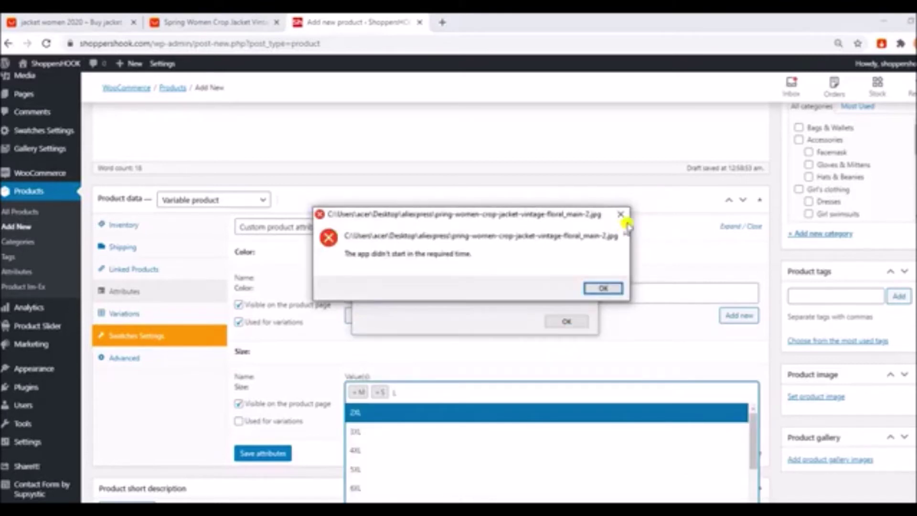
click(621, 219)
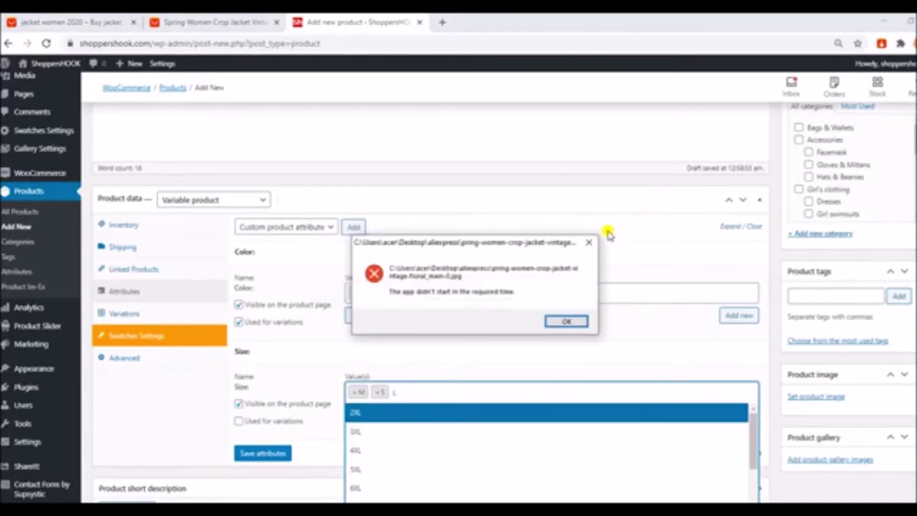
click(595, 243)
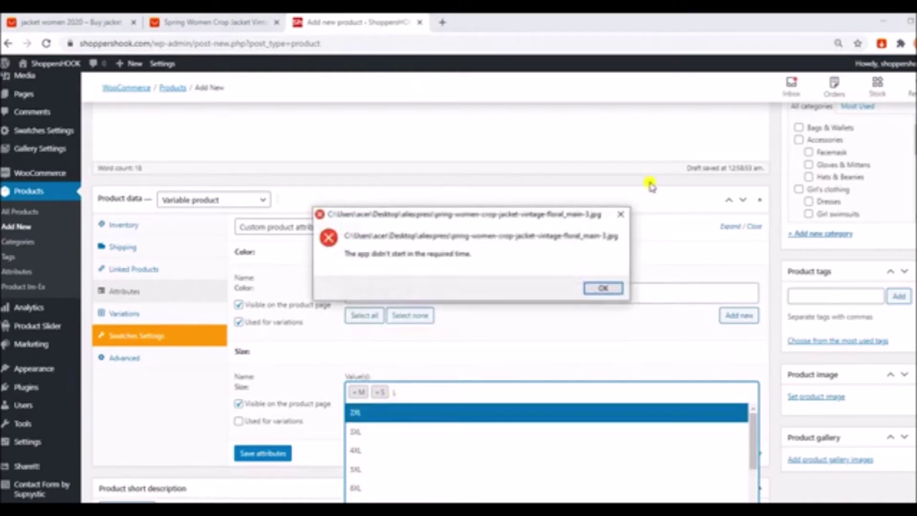
click(624, 218)
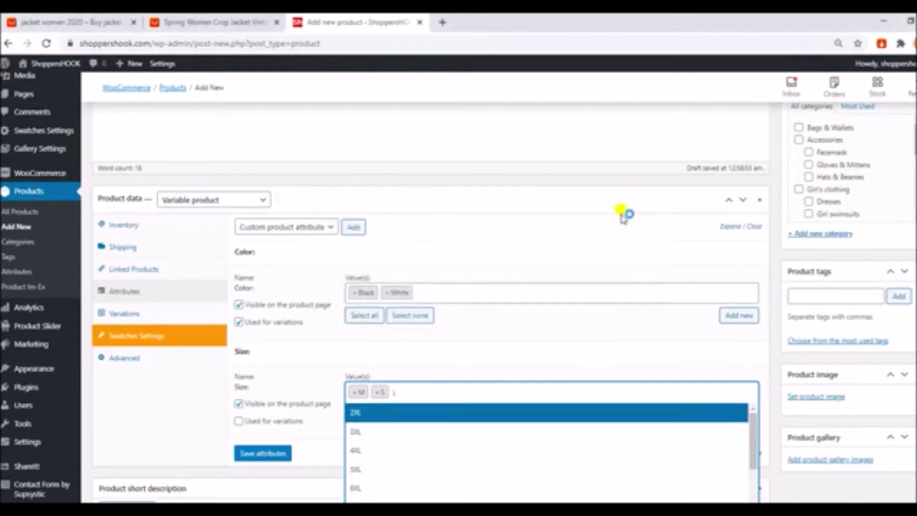
key(Escape)
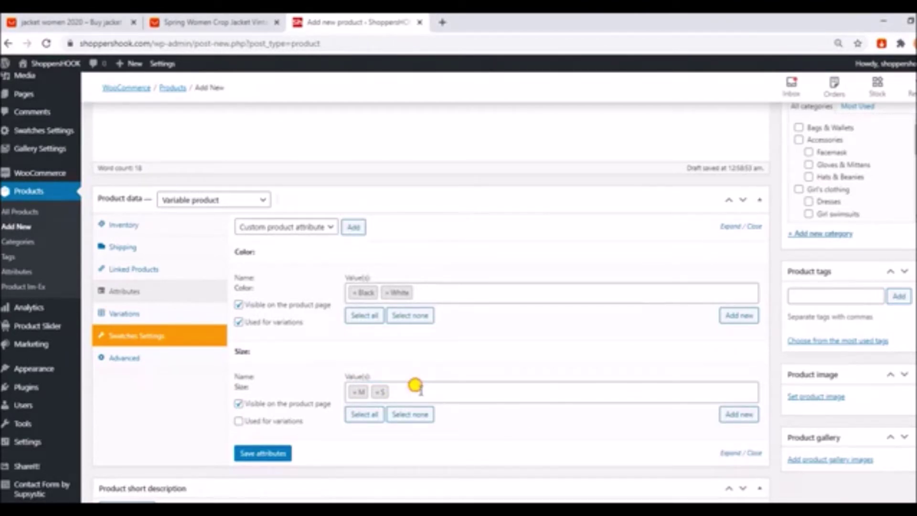
click(416, 390)
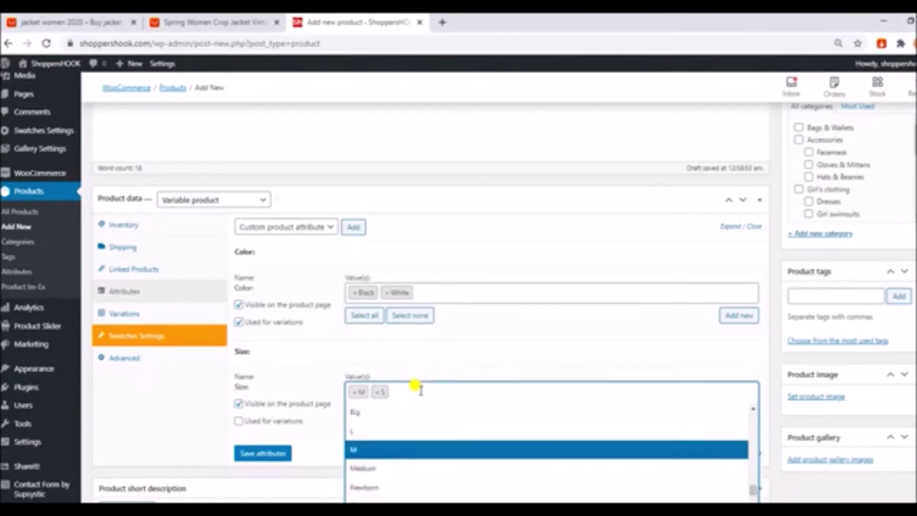
click(375, 430)
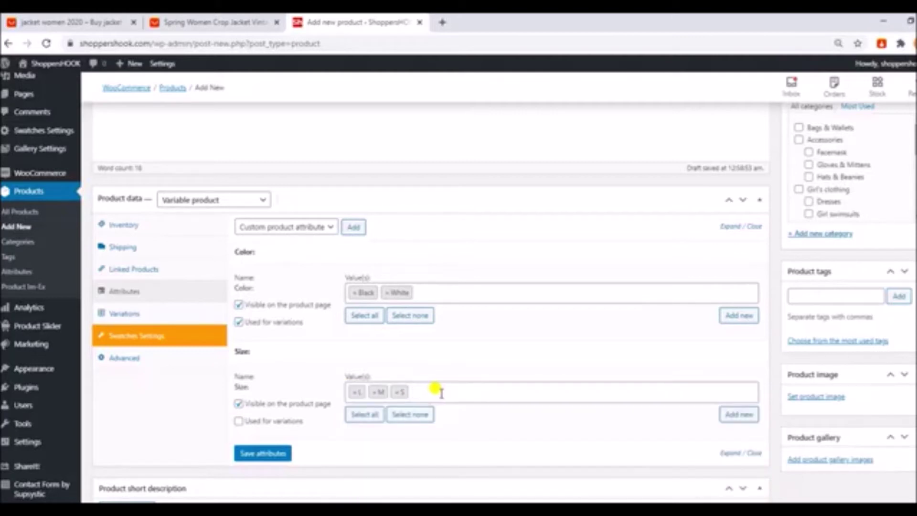
- Add the existing values XL, 2XL and 3XL to the Size attribute
click(436, 391)
text(XL)
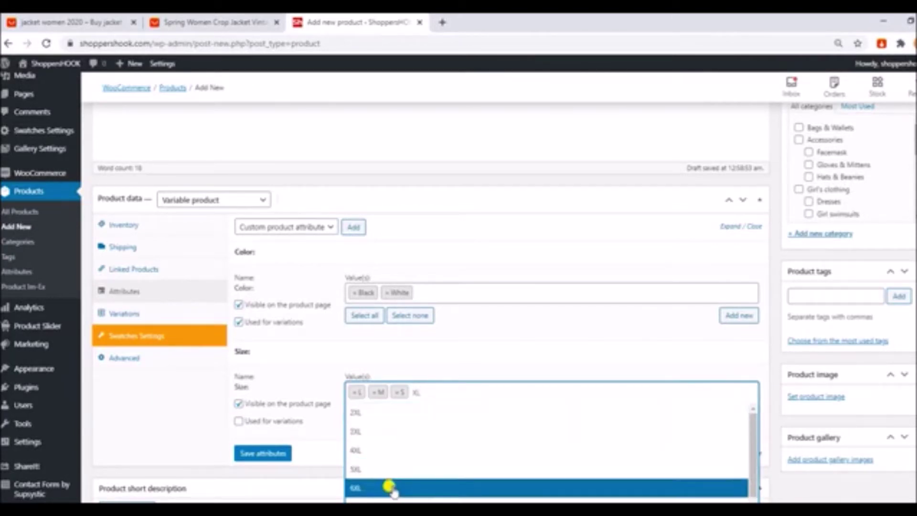
scroll(750, 433, down, 1)
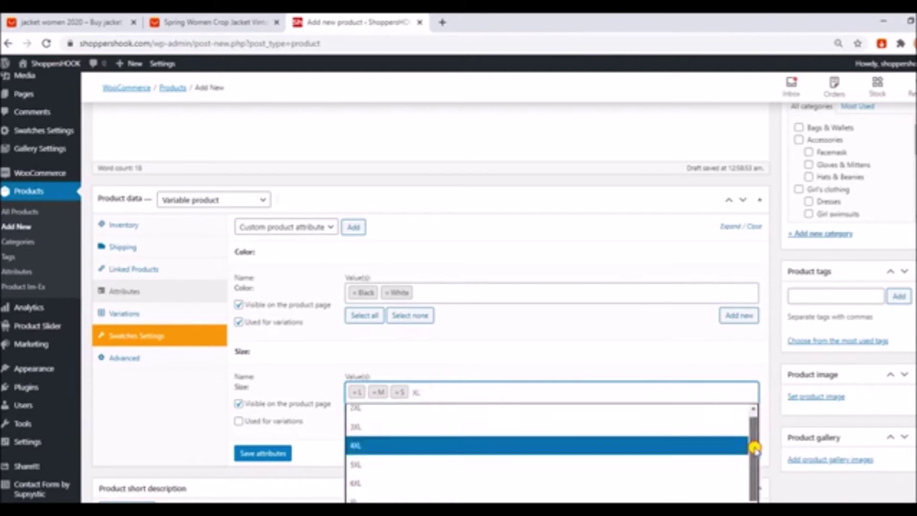
scroll(754, 471, down, 2)
click(368, 496)
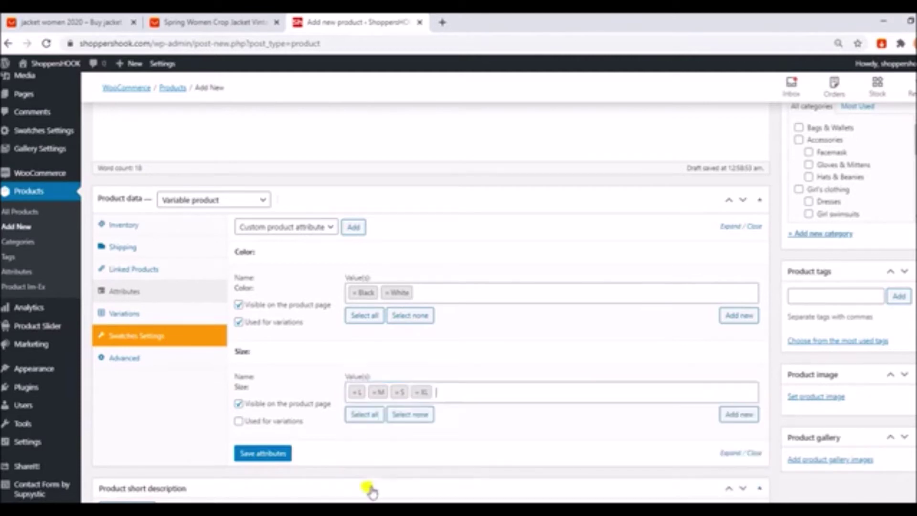
click(444, 393)
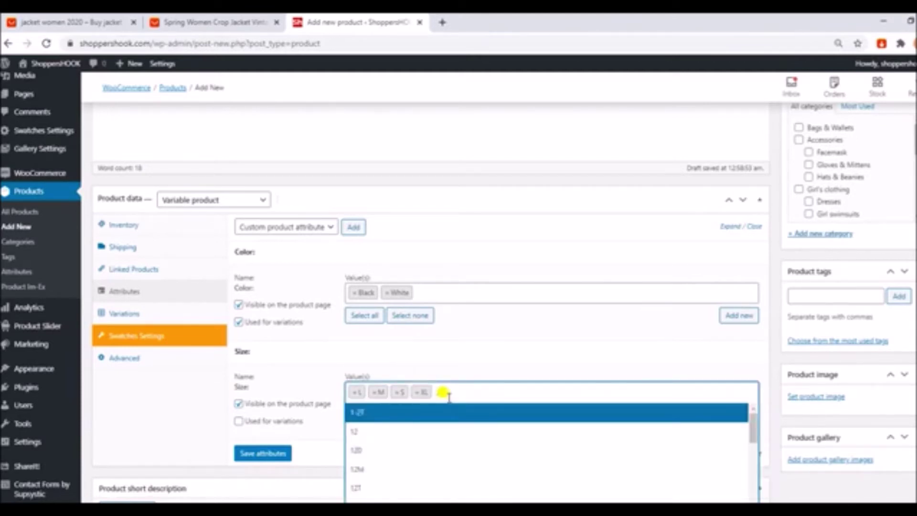
text(2x)
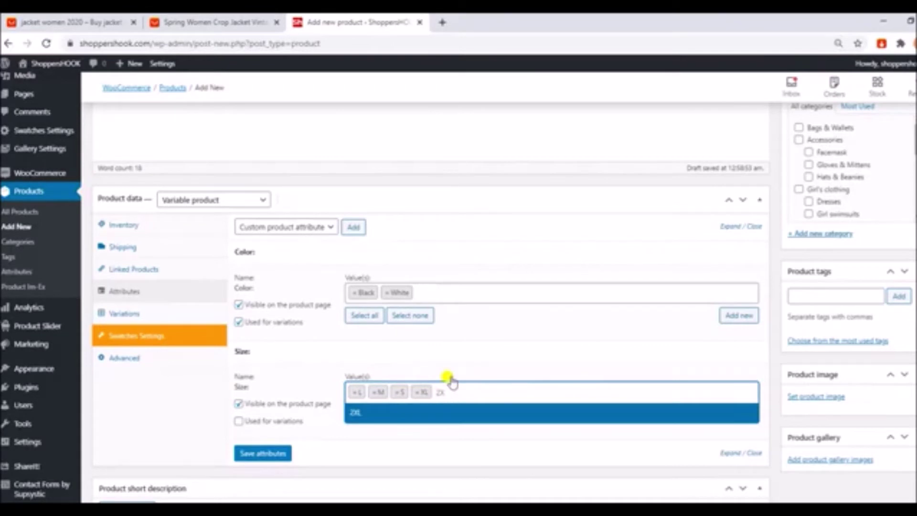
click(393, 417)
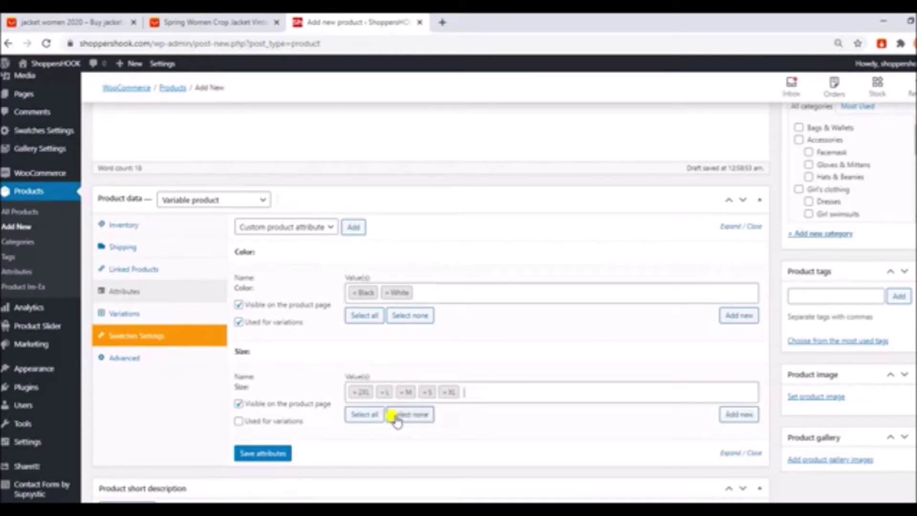
click(464, 394)
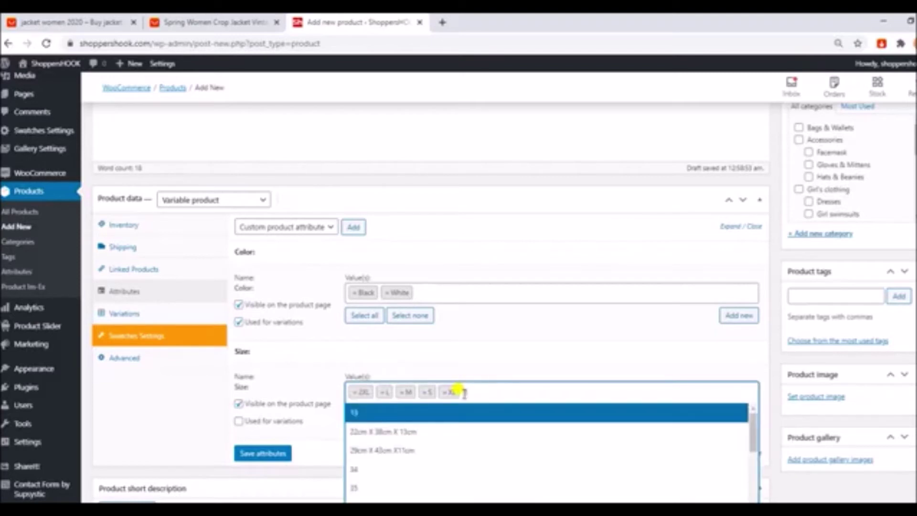
text(3x)
click(424, 414)
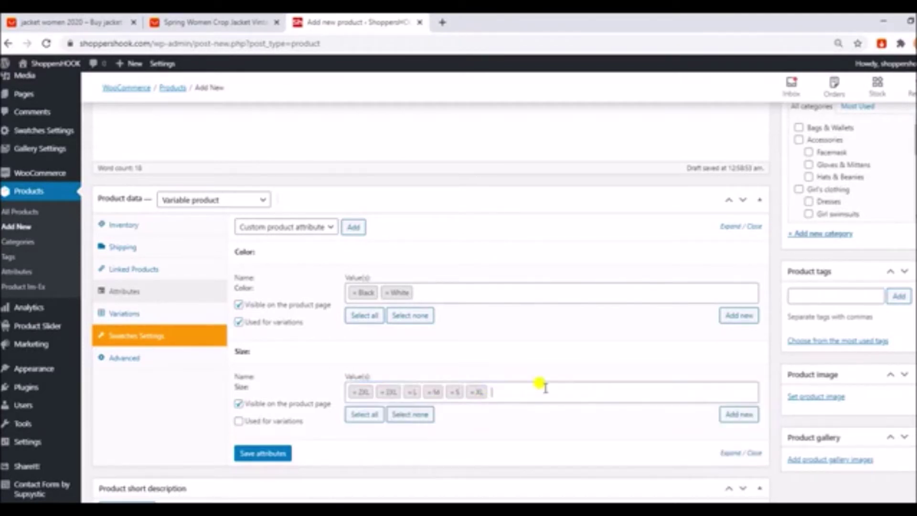
- Add the existing values 4XL, 5XL and 6XL to the Size attribute
click(546, 388)
text(4XL)
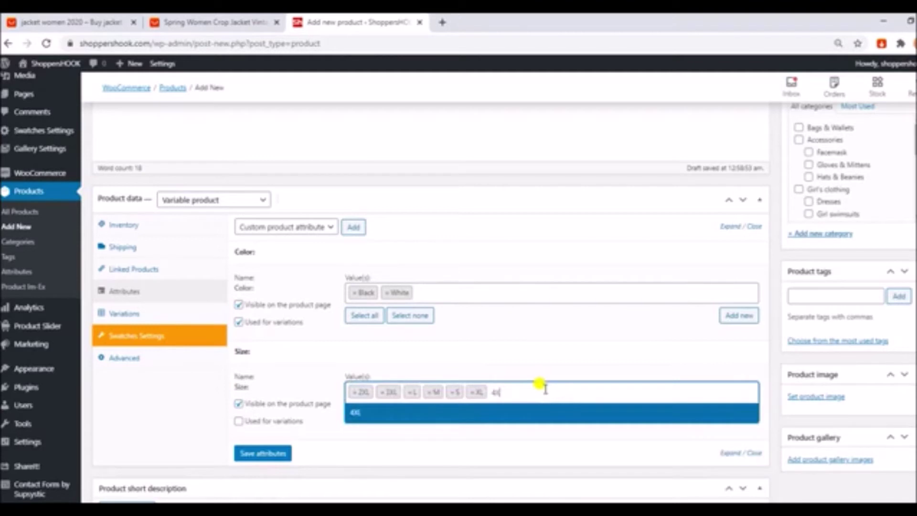
click(455, 417)
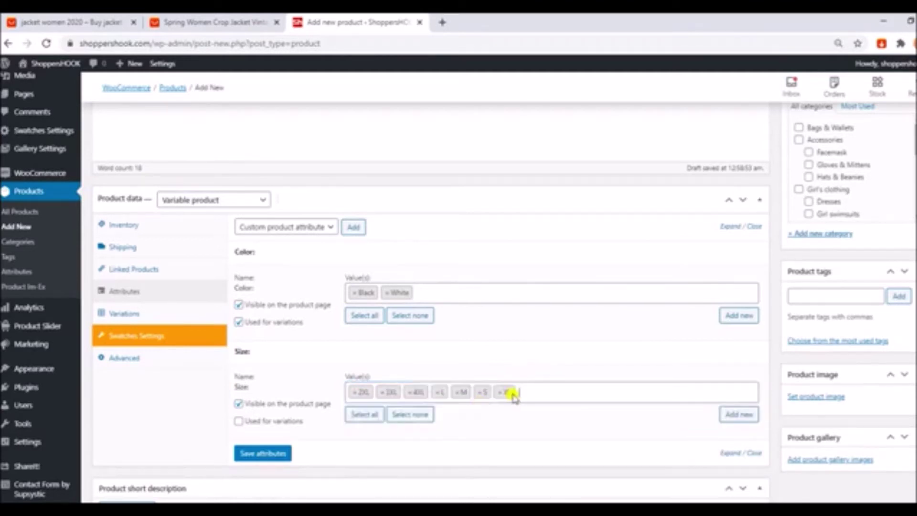
click(535, 392)
text(5X)
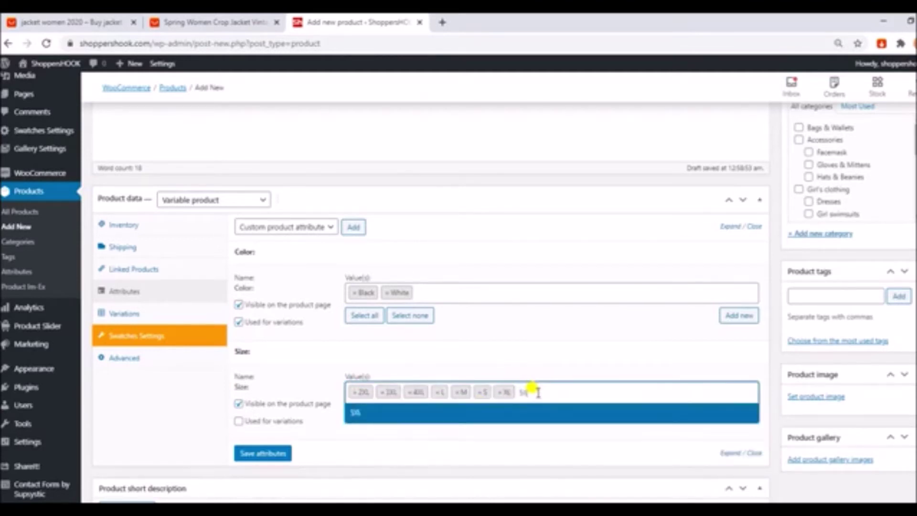
click(500, 412)
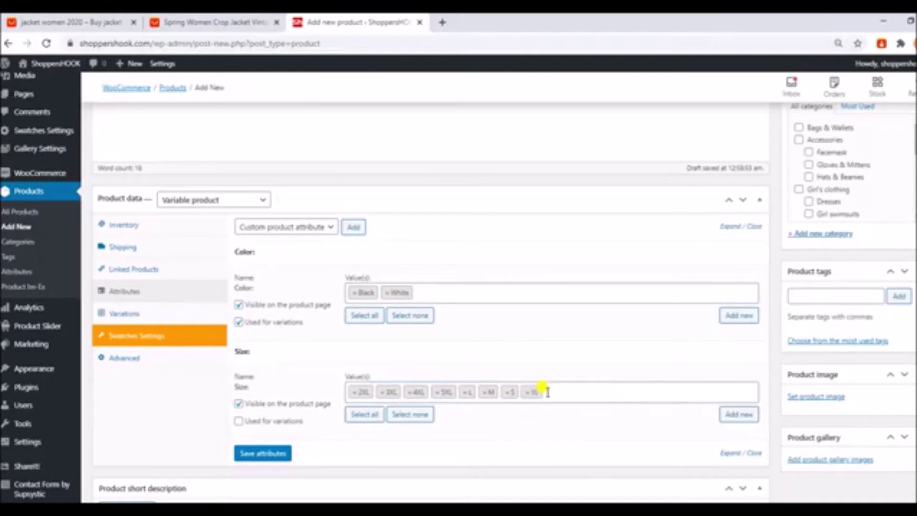
click(544, 391)
text(6X)
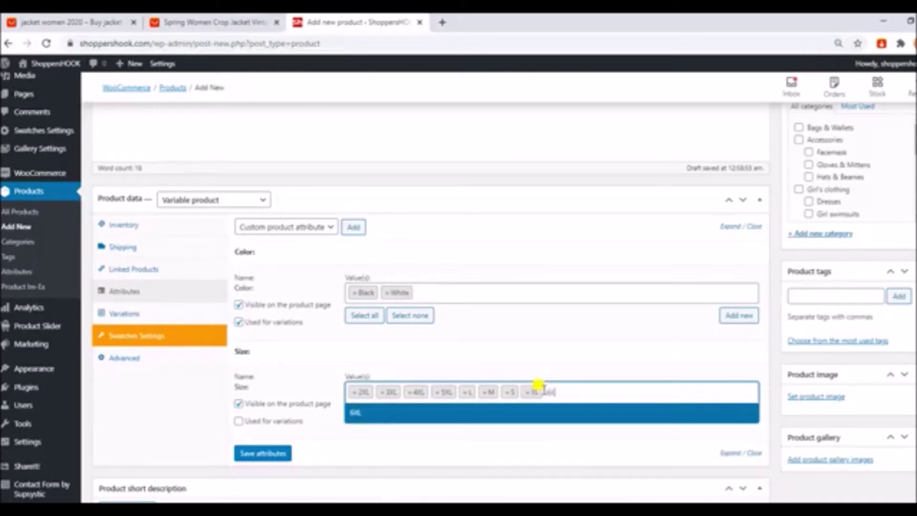
click(553, 412)
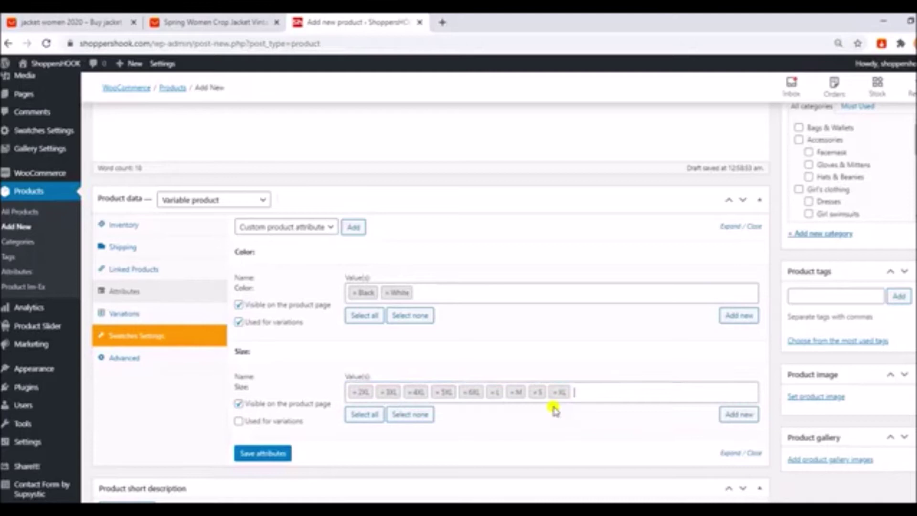
- Search the Size values for 7, and create the new Size terms 7XL and 8XL for the product
click(593, 391)
text(7)
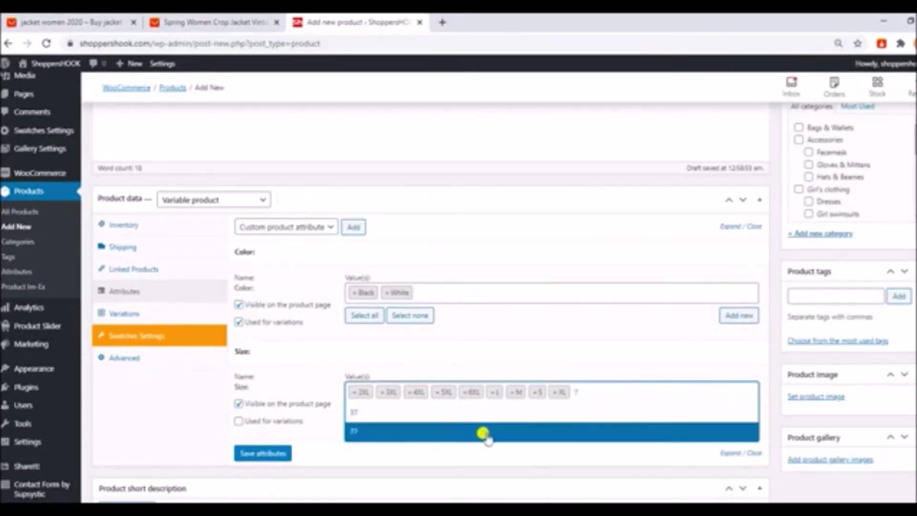
click(604, 377)
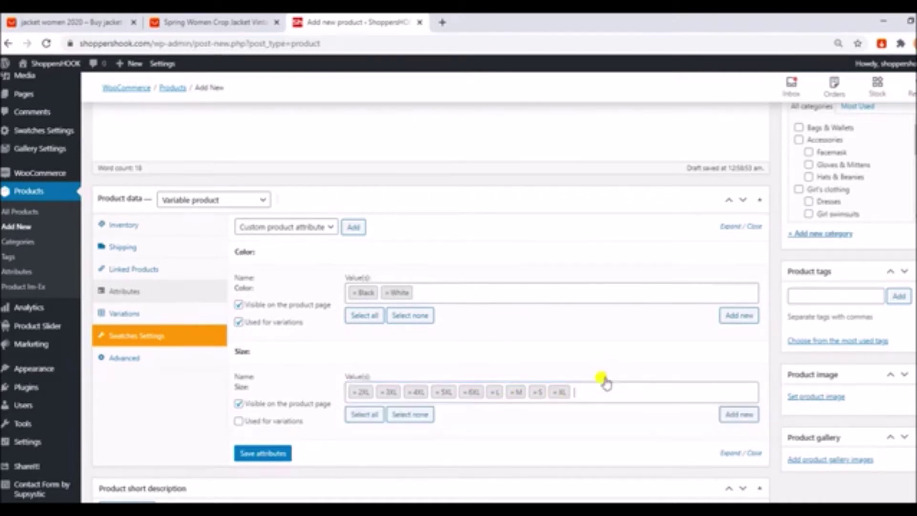
click(739, 415)
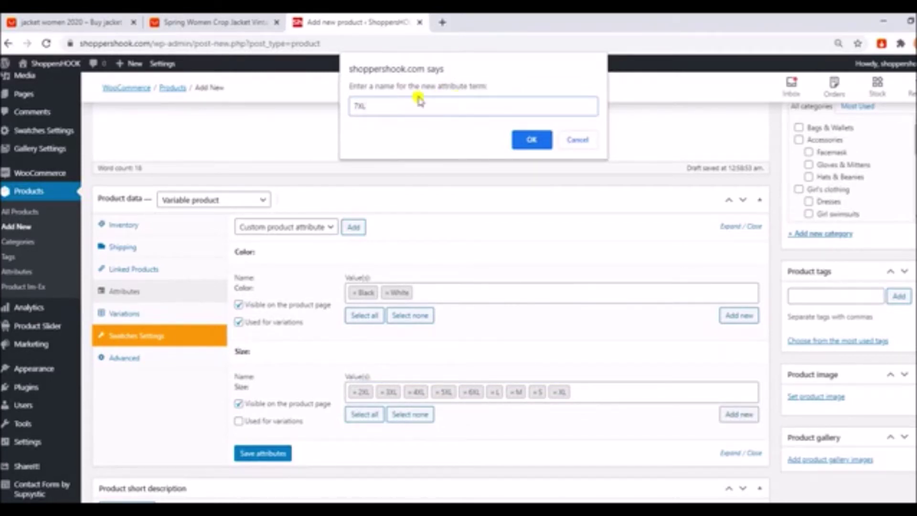
click(531, 140)
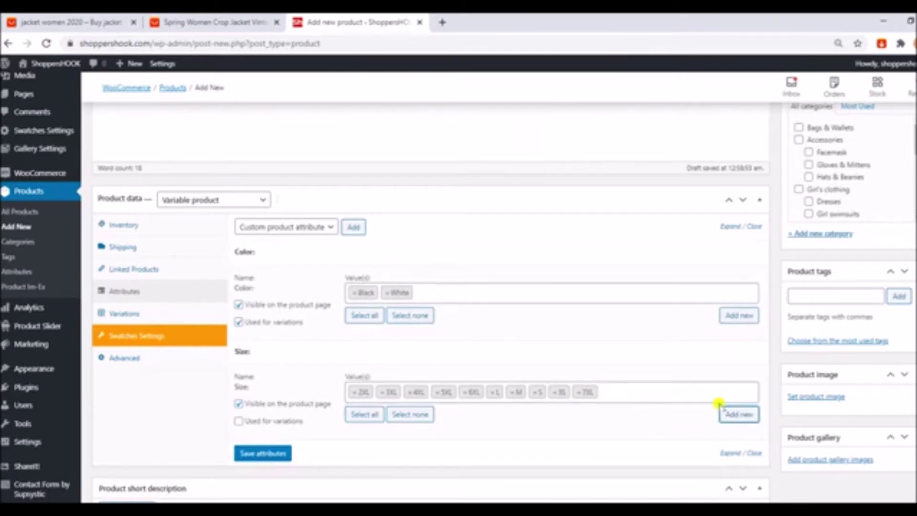
click(741, 415)
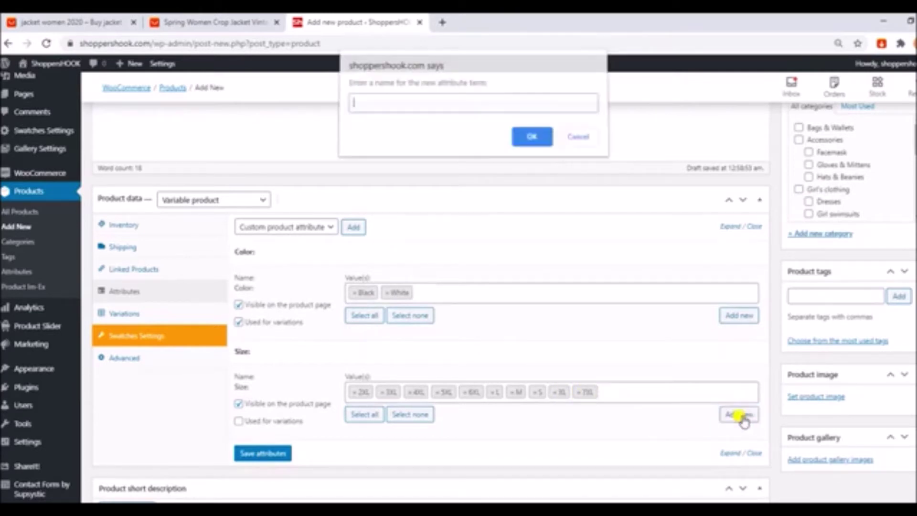
click(540, 143)
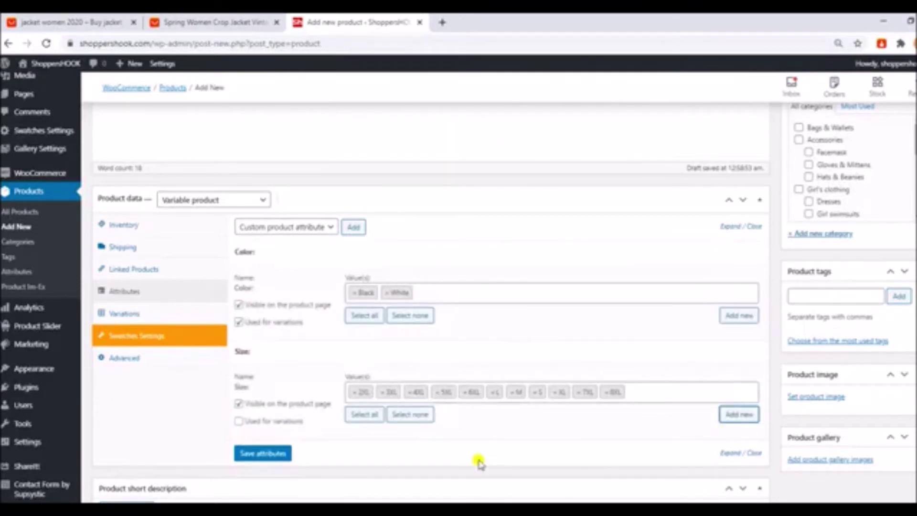
- Enable the Size attribute for variations and save the product's attributes
click(239, 421)
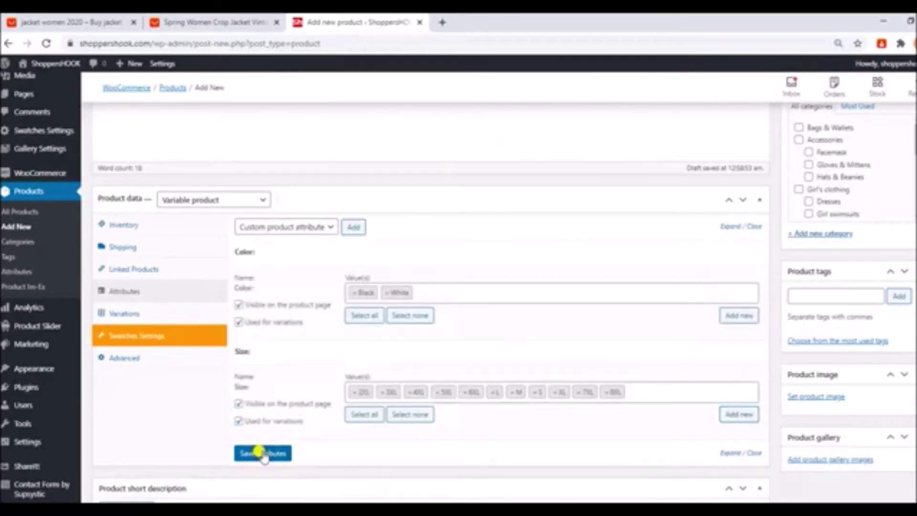
click(263, 454)
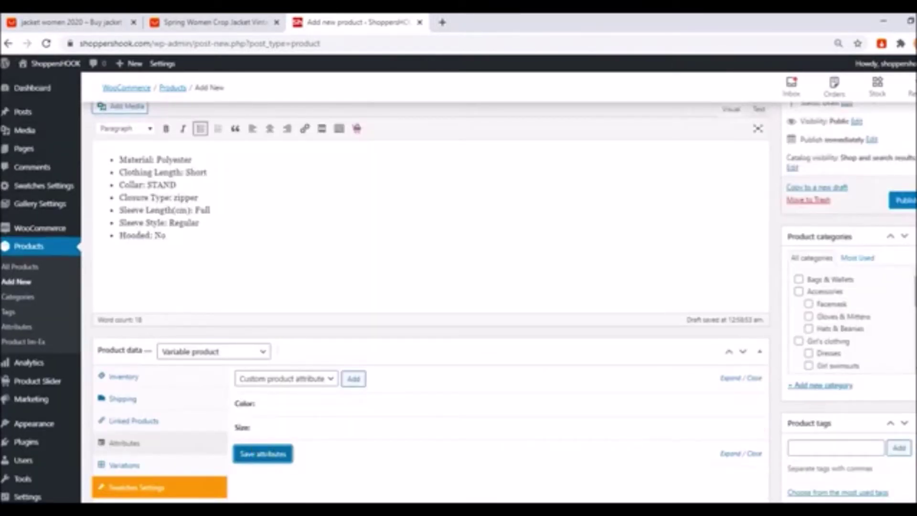
scroll(416, 266, down, 3)
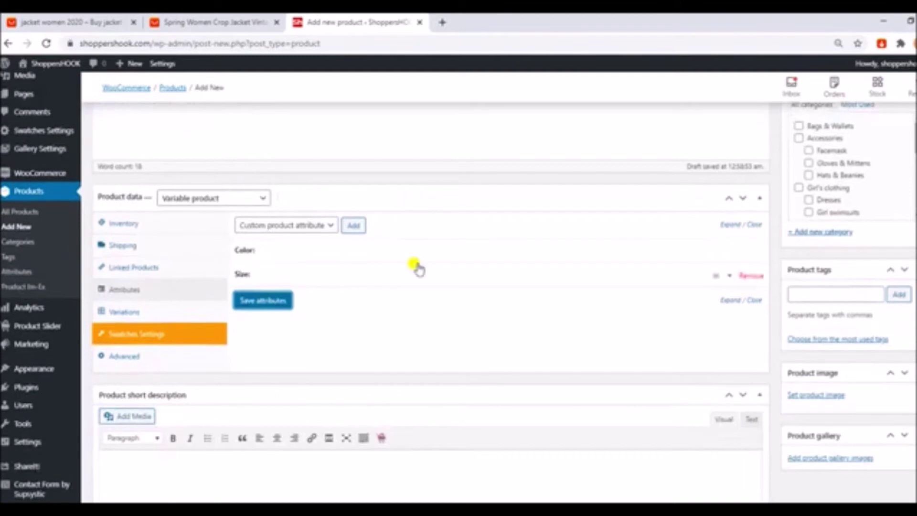
click(262, 301)
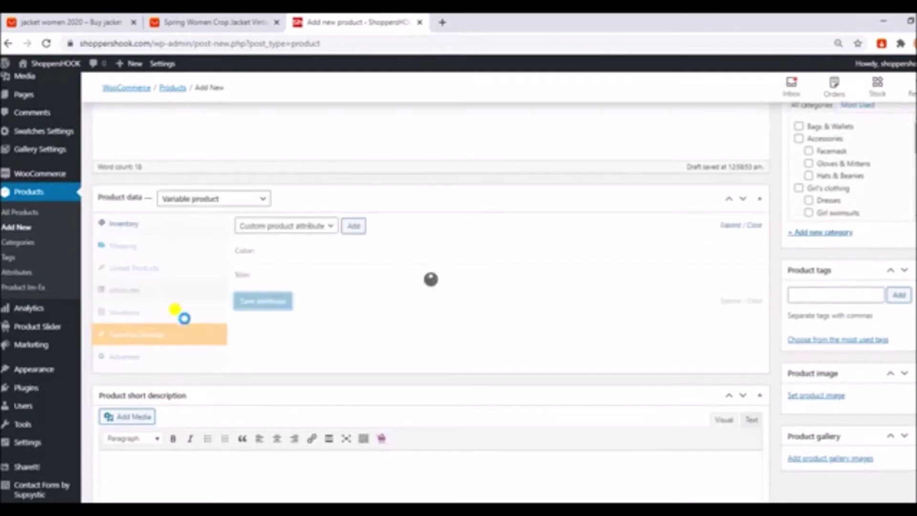
- Create variations from all attributes of the product and confirm linking every Color and Size combination
click(156, 311)
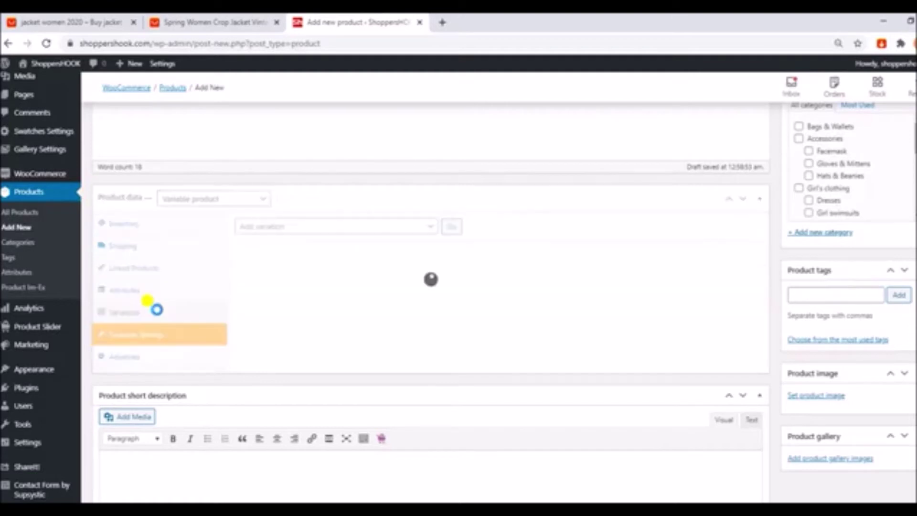
click(293, 227)
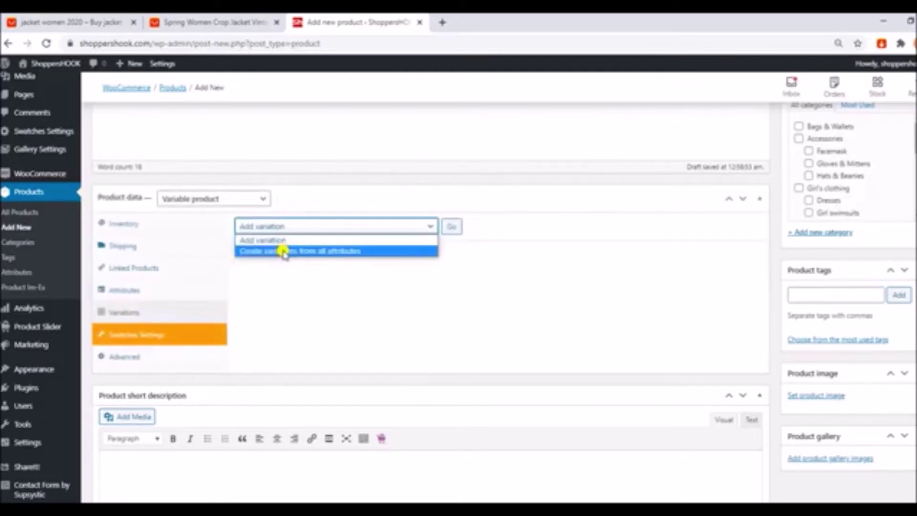
click(283, 251)
click(450, 226)
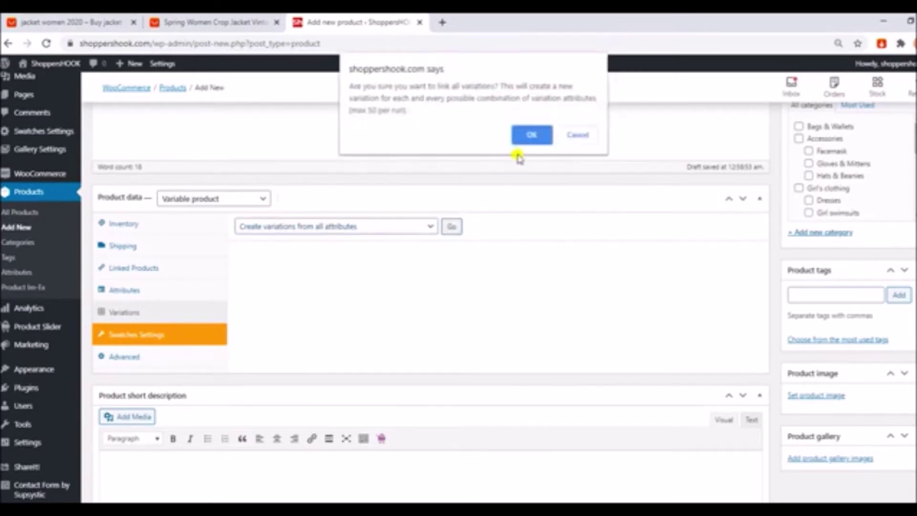
click(527, 135)
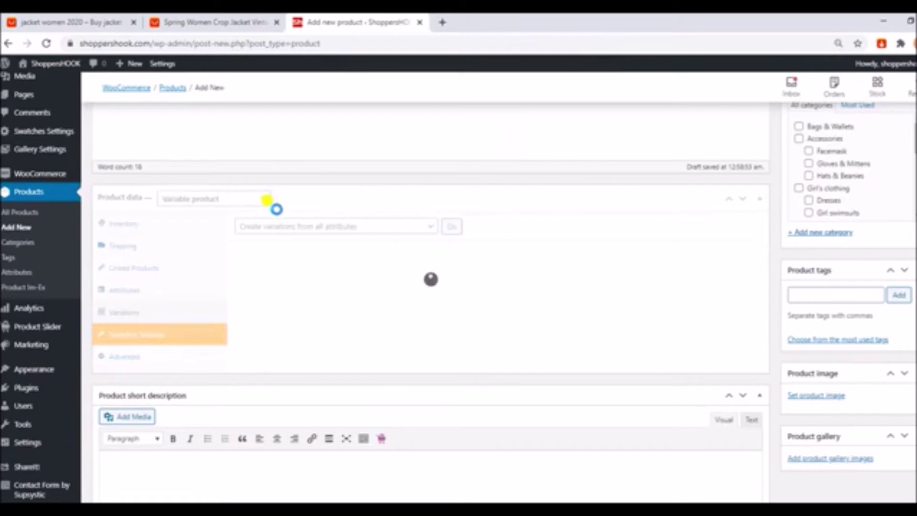
- Acknowledge the variation creation message and choose the bulk action that sets regular prices
click(567, 116)
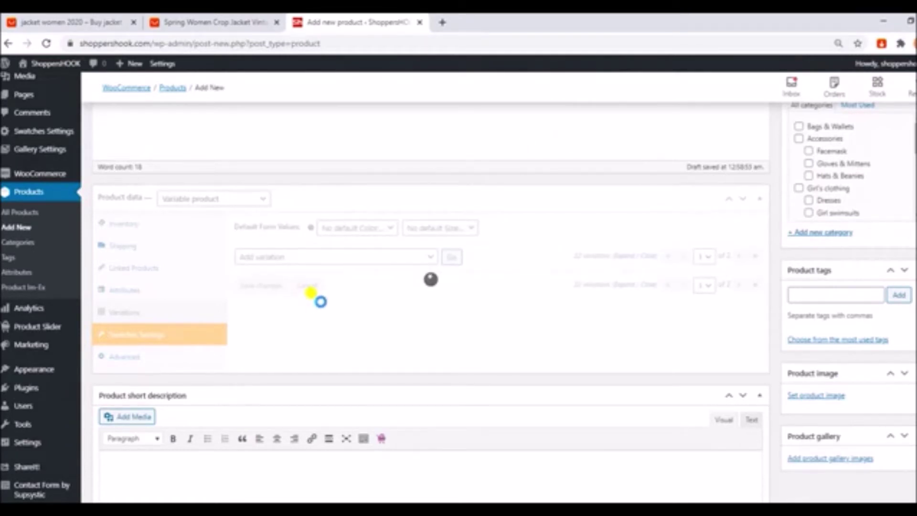
click(360, 260)
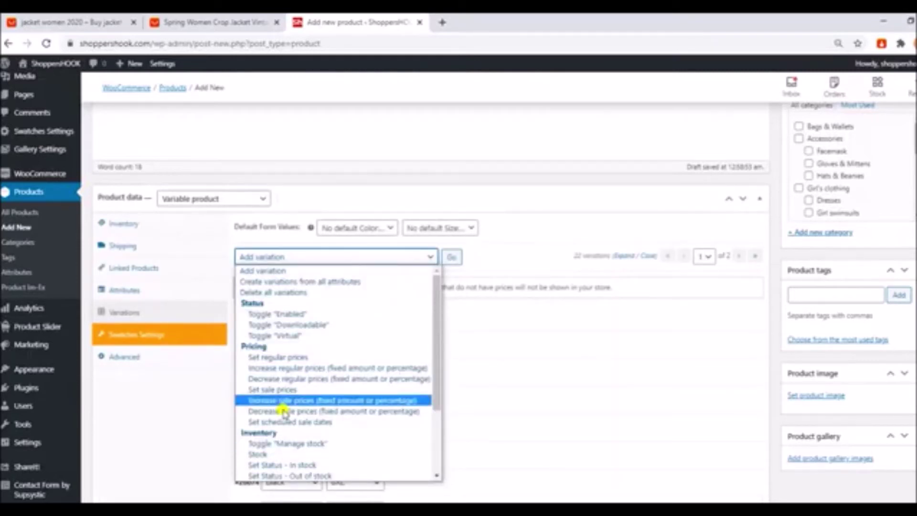
click(266, 358)
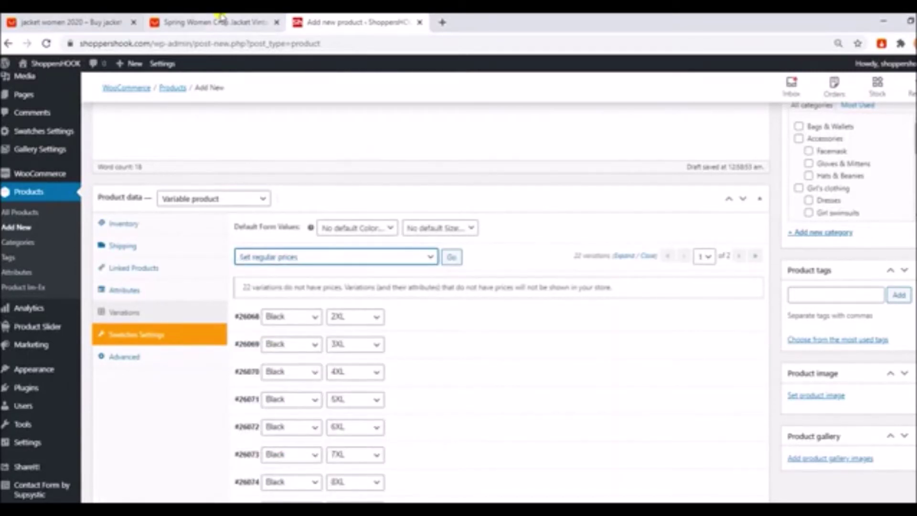
- Switch to the AliExpress jacket page and check the price and shipping for White, size 8XL, shipped from China
click(165, 19)
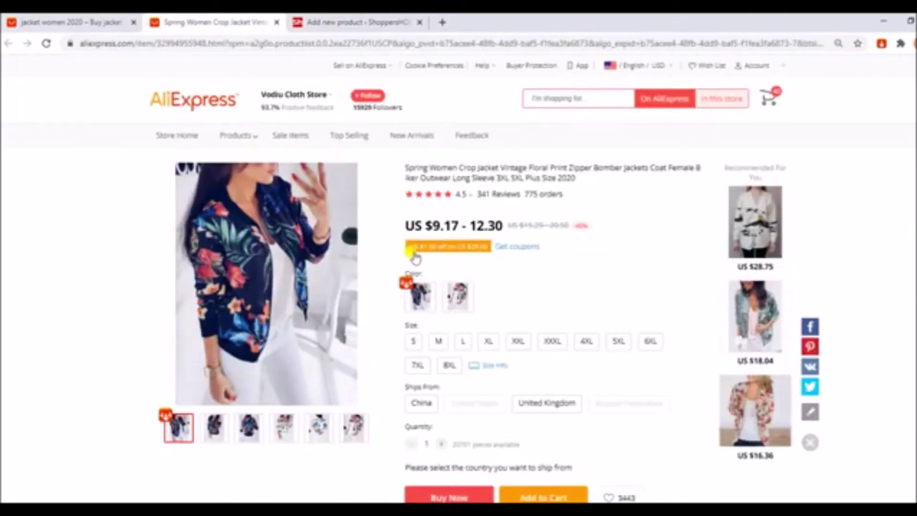
click(458, 296)
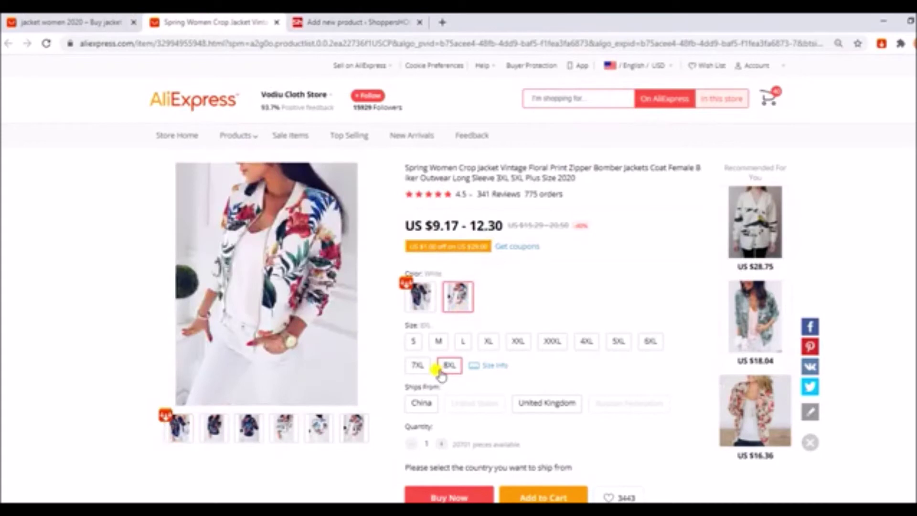
click(410, 410)
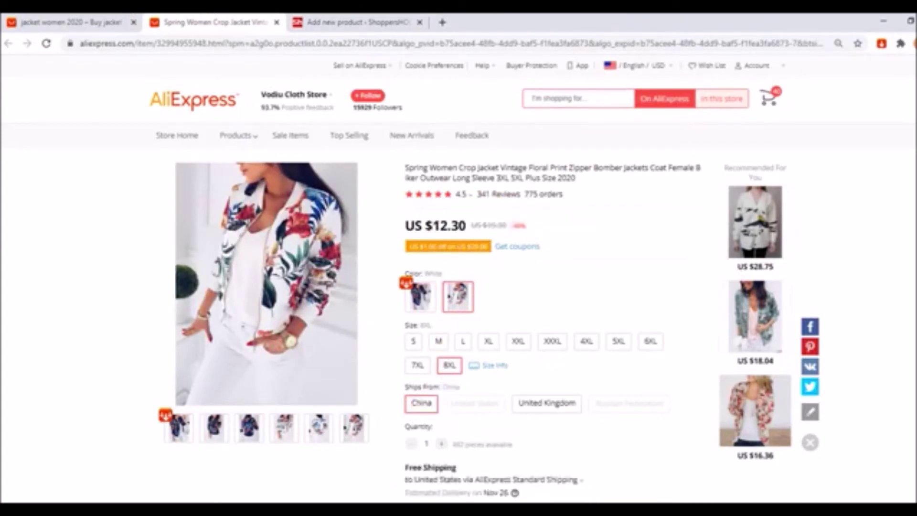
scroll(458, 280, down, 1)
scroll(458, 279, down, 1)
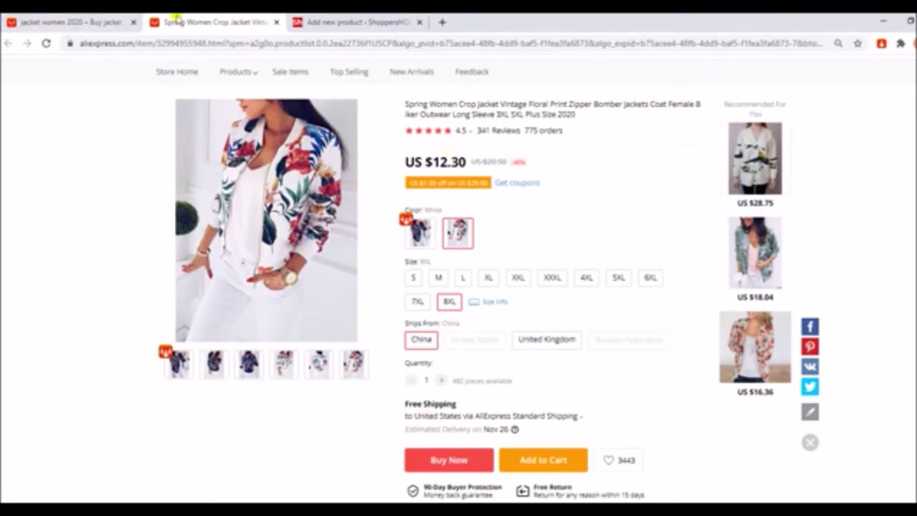
- Return to the WooCommerce product and set the regular price of all variations to 28.99
click(359, 24)
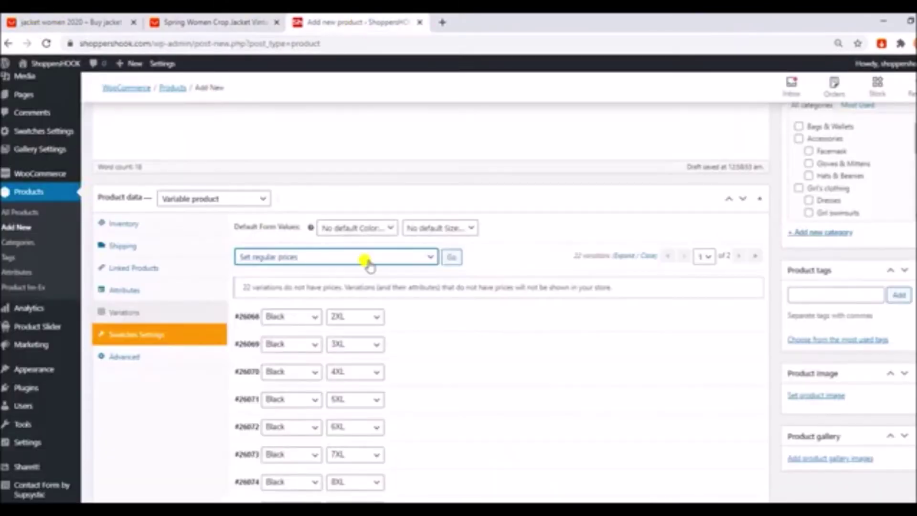
click(449, 259)
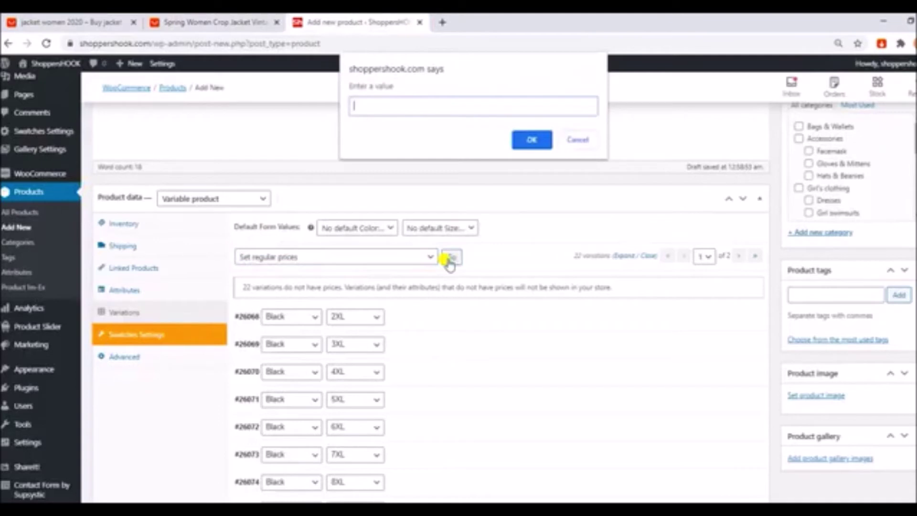
text(28.99)
click(531, 138)
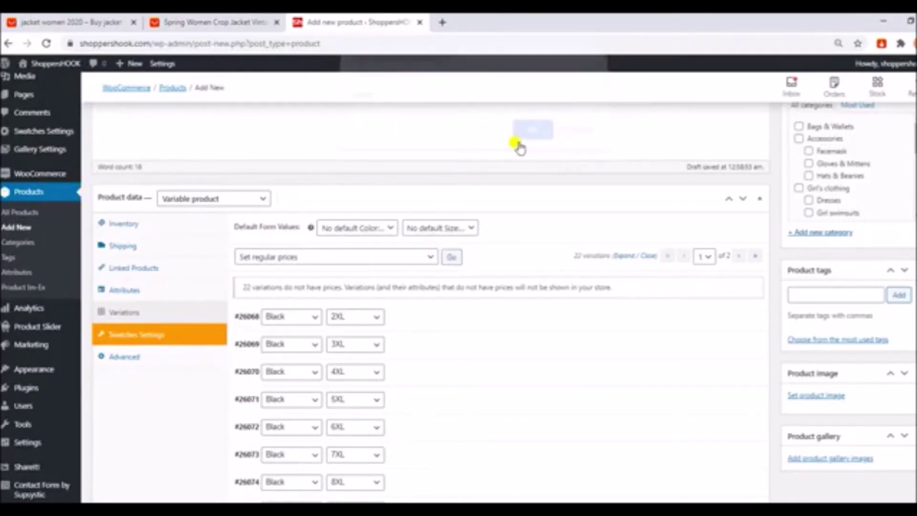
- Set the sale price of all variations to 24.8 with the bulk action for sale prices
click(395, 258)
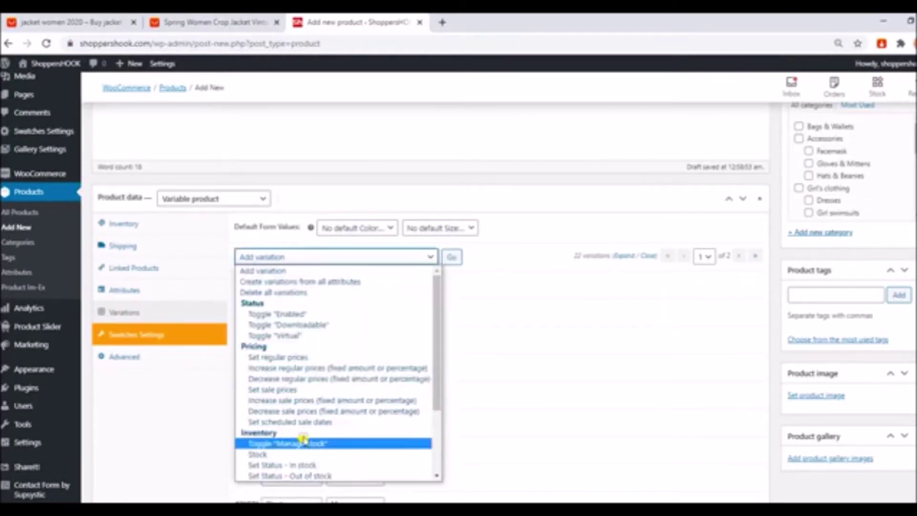
click(297, 389)
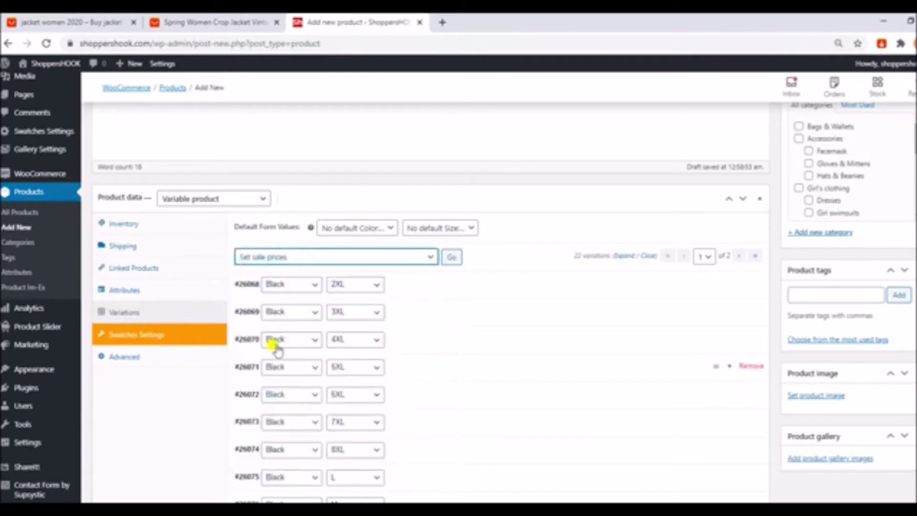
click(452, 259)
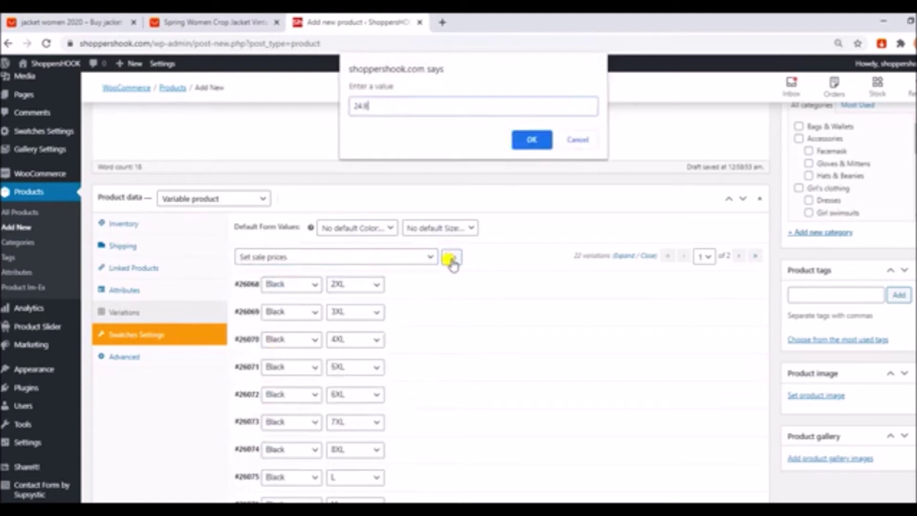
text(24.8)
click(547, 139)
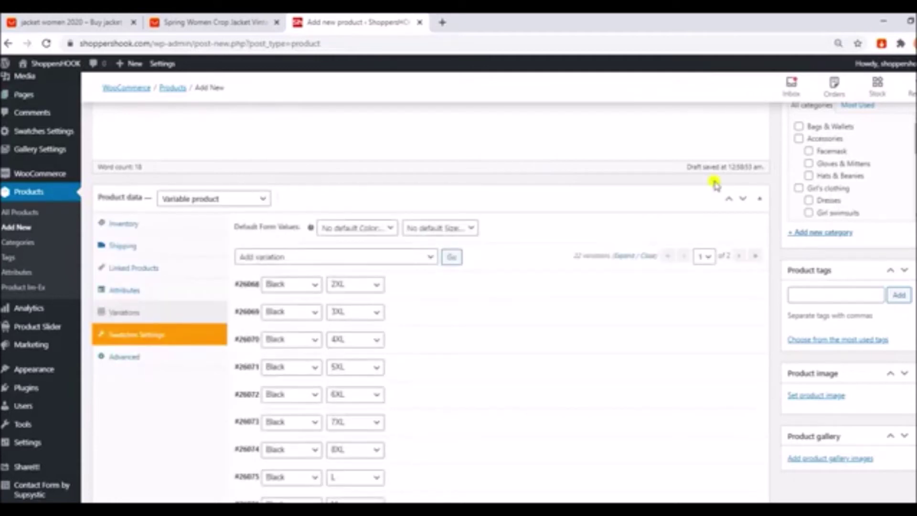
- Assign the product to the categories Plus size, Women's Clothing, Sweatshirts and Sale Products
scroll(839, 215, up, 2)
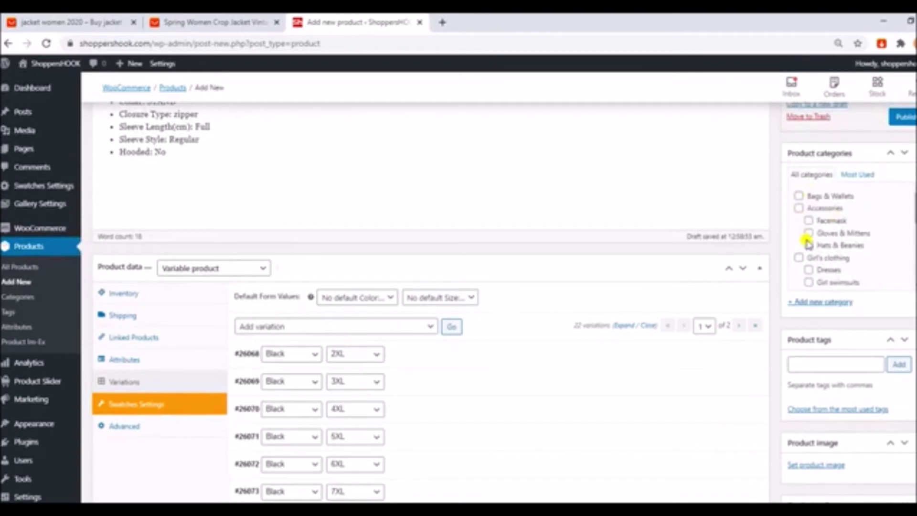
drag(913, 209, 915, 252)
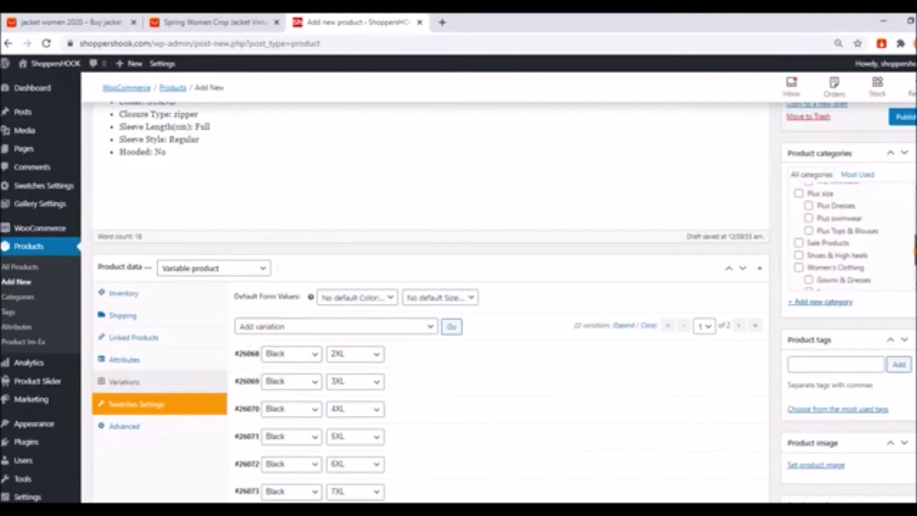
click(799, 193)
click(798, 268)
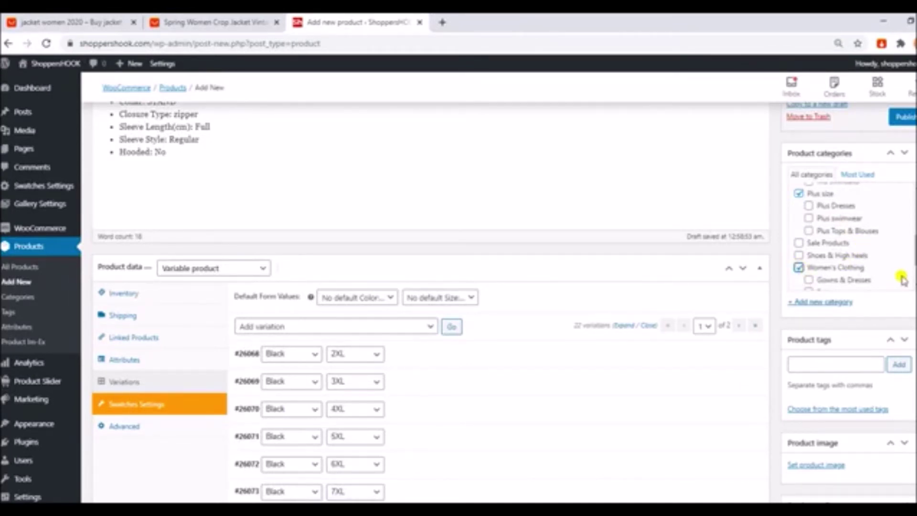
scroll(914, 251, down, 2)
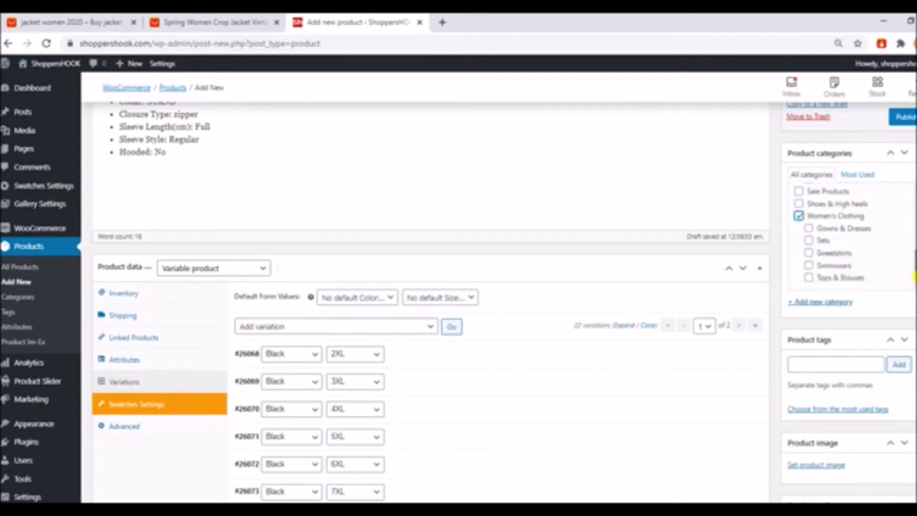
click(808, 254)
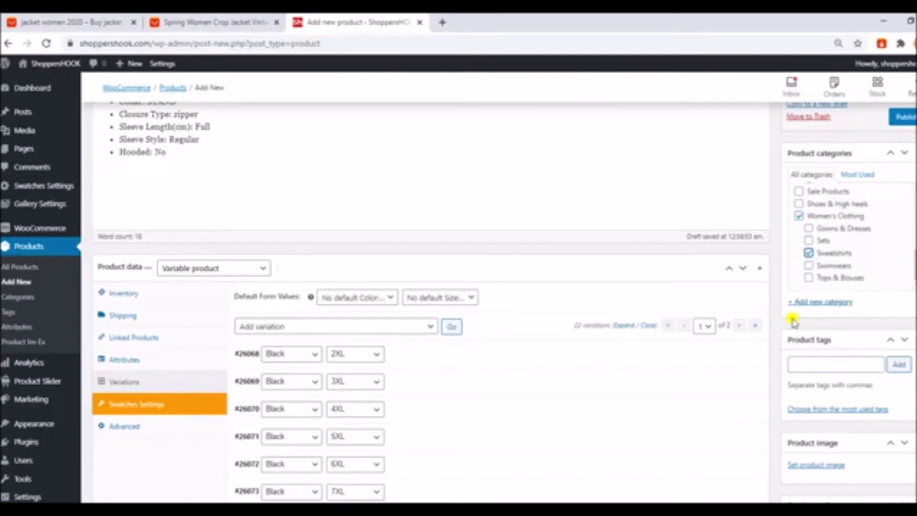
click(798, 192)
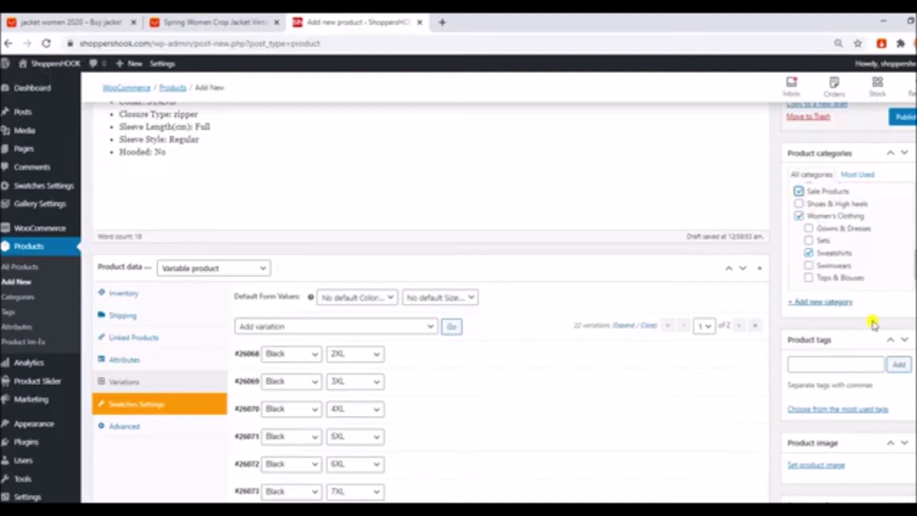
- Add the existing tags Jackets and Sweaters to the product
scroll(811, 289, down, 2)
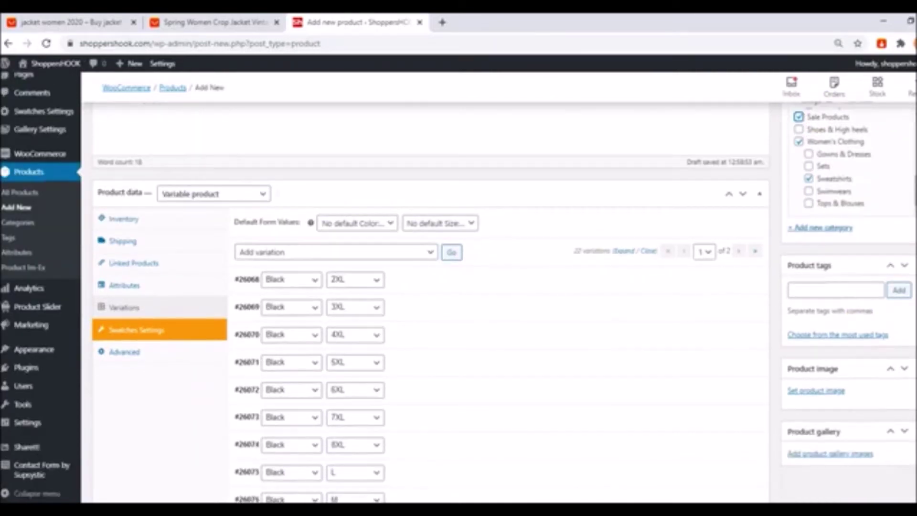
click(808, 287)
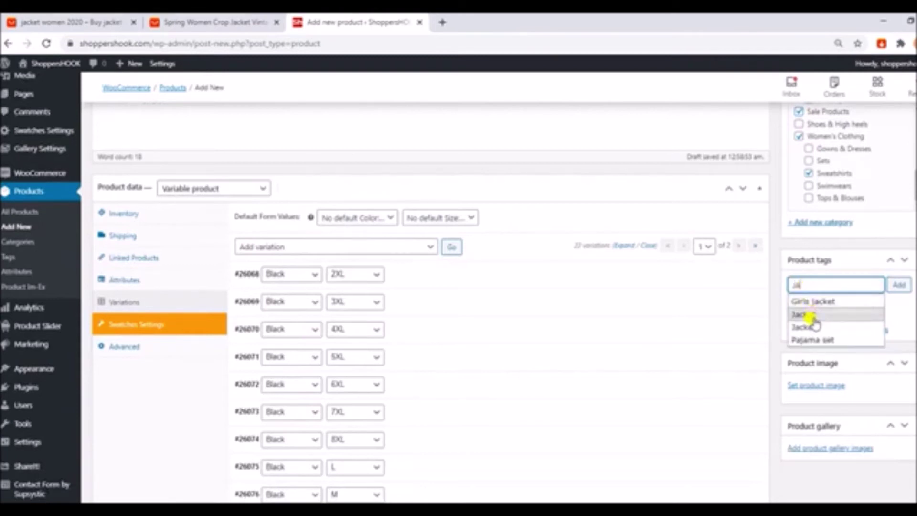
click(822, 326)
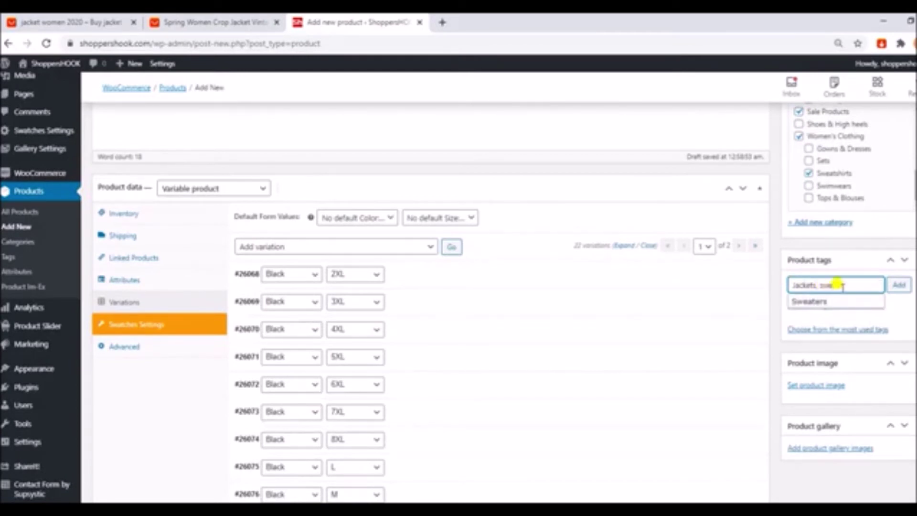
click(822, 303)
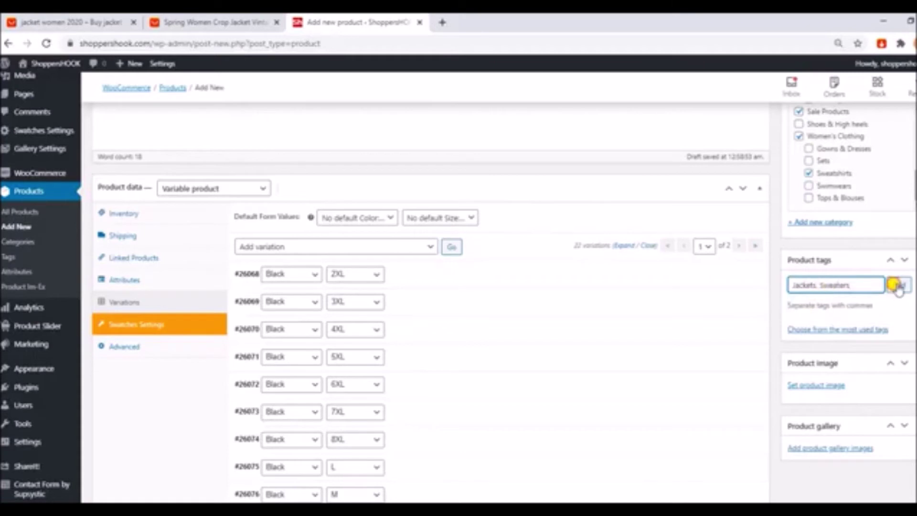
click(899, 284)
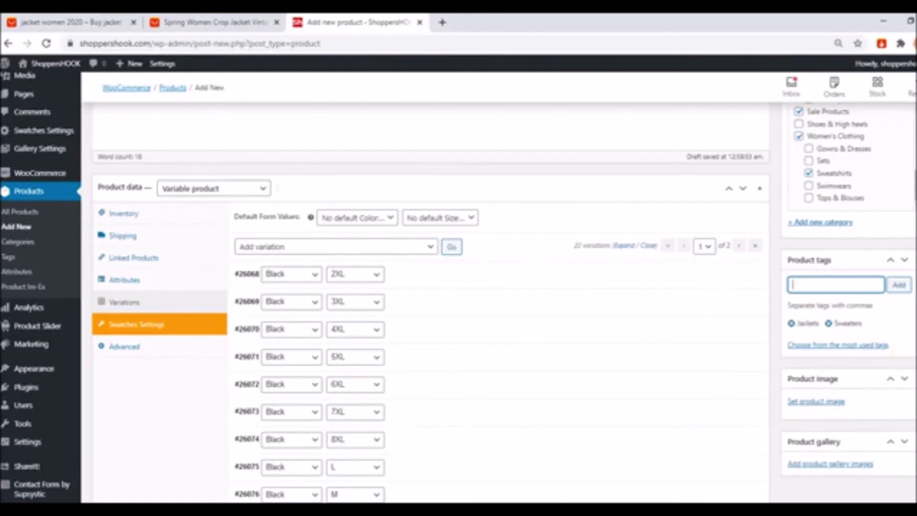
- Start setting the product image by uploading files, and browse the aliexpress folder on the computer
scroll(430, 287, down, 3)
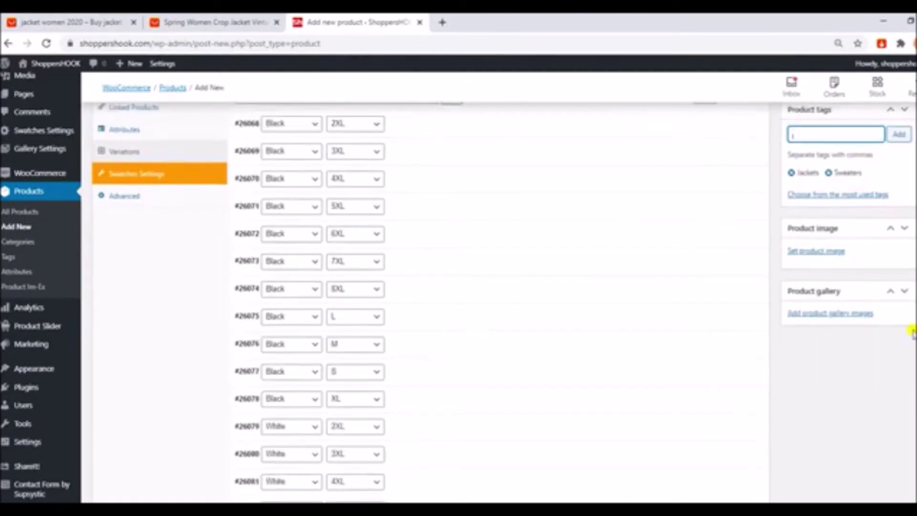
click(817, 252)
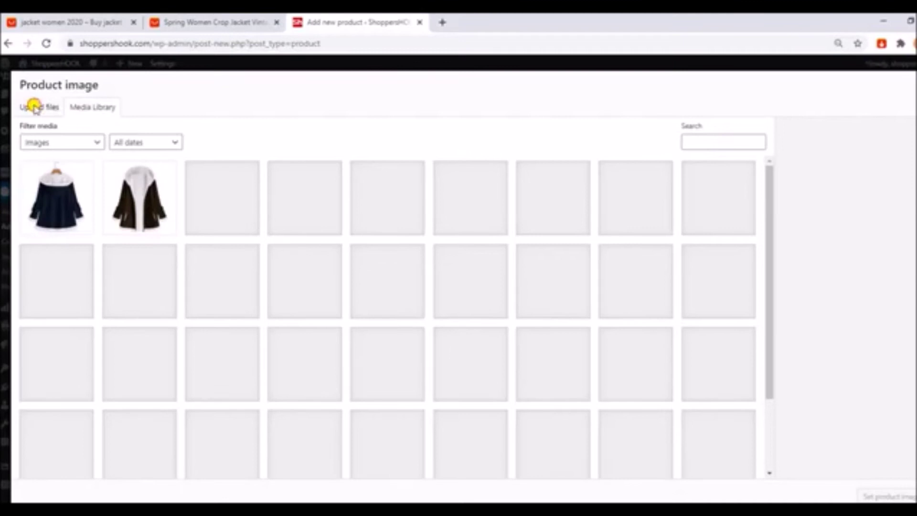
click(35, 107)
click(487, 284)
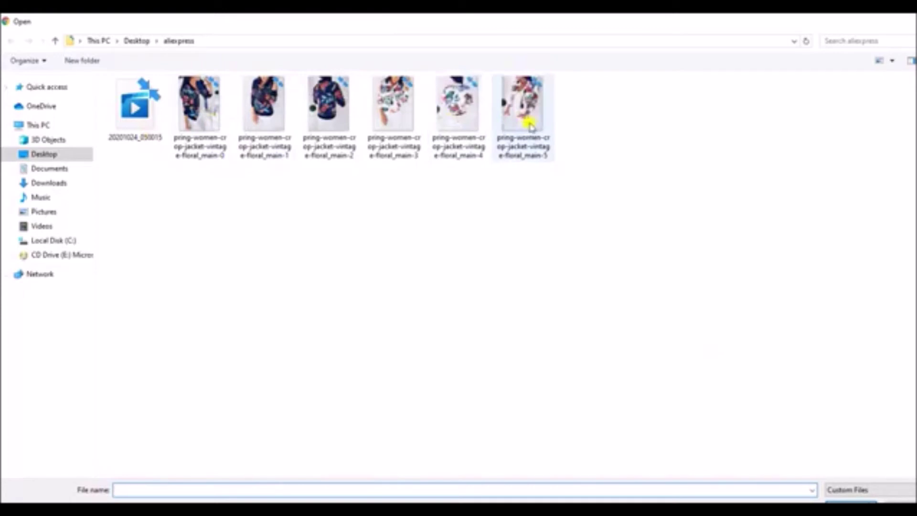
- Open the image pring-women-crop-jacket-vintage-floral_main-0 in Paint, trim a strip off the bottom of the canvas and save it
click(191, 96)
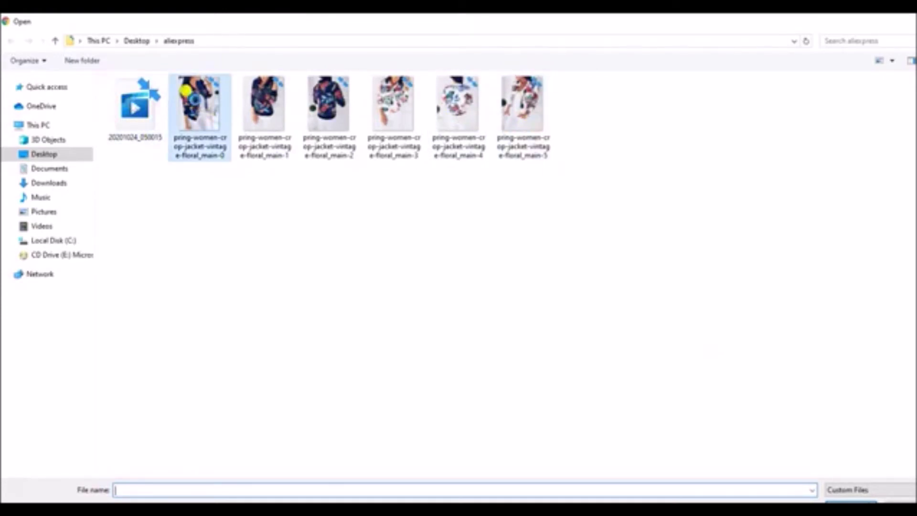
right_click(196, 94)
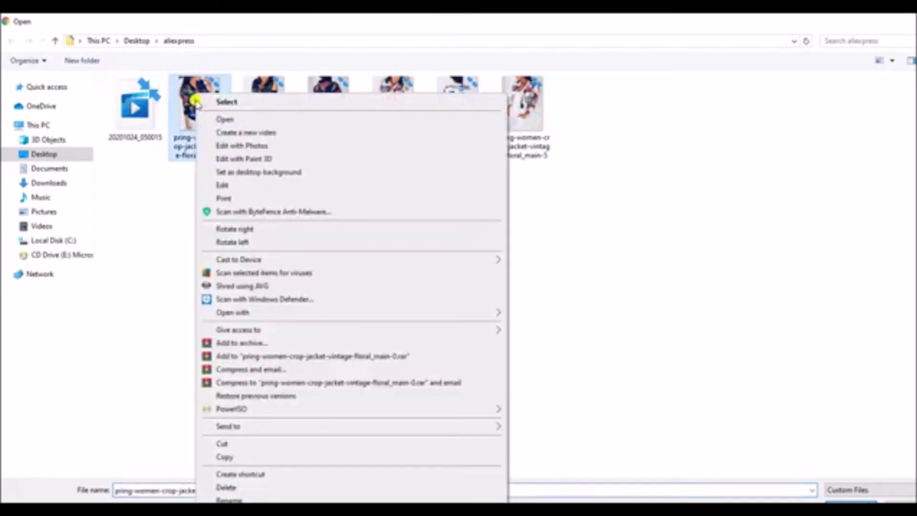
click(220, 198)
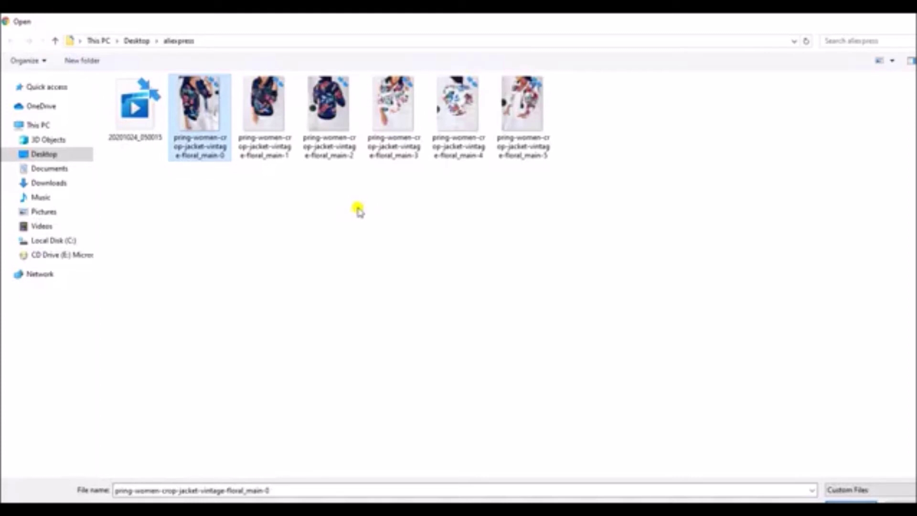
key(ctrl+Page_Down)
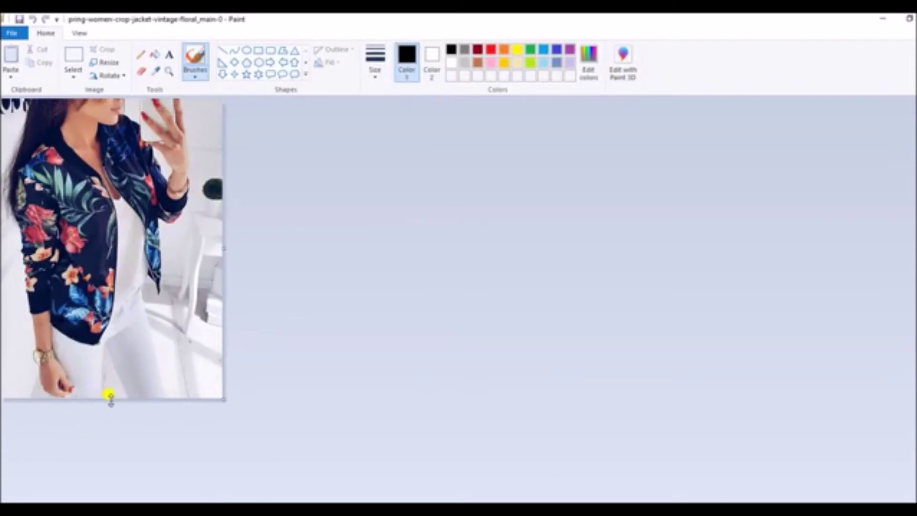
drag(110, 401, 114, 351)
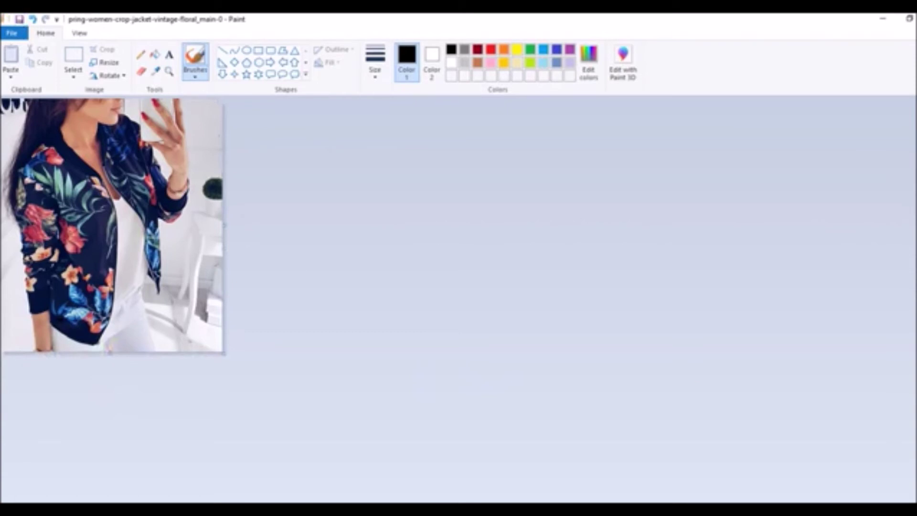
key(ctrl+Page_Up)
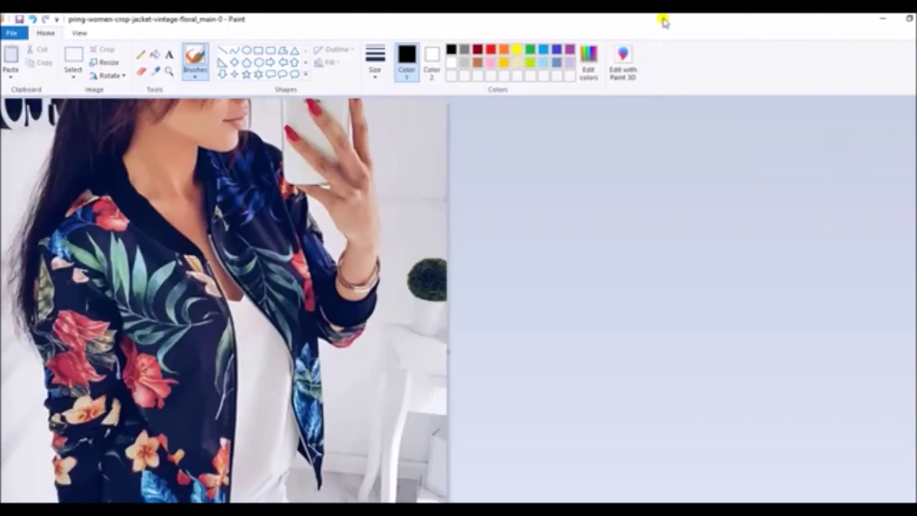
click(20, 18)
- Open the image pring-women-crop-jacket-vintage-floral_main-1 in Paint and copy the whole picture
key(ctrl+o)
click(252, 96)
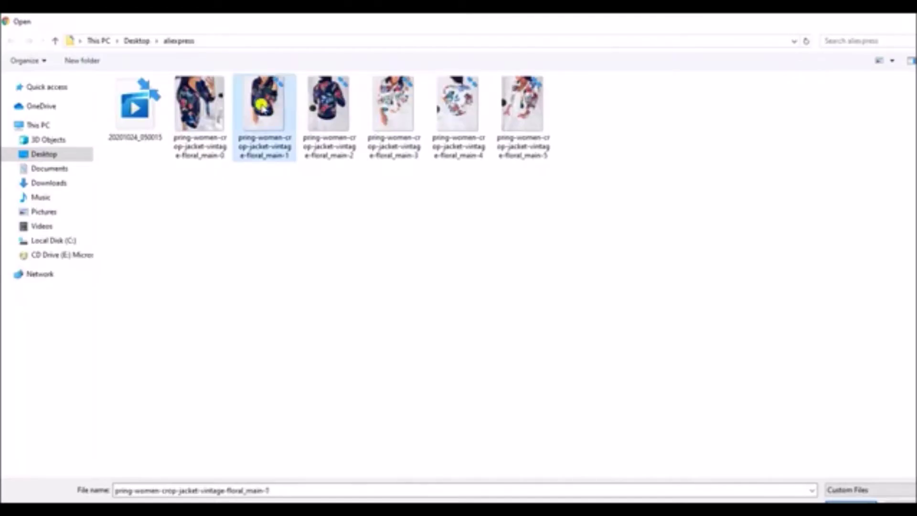
right_click(274, 127)
click(296, 169)
double_click(287, 154)
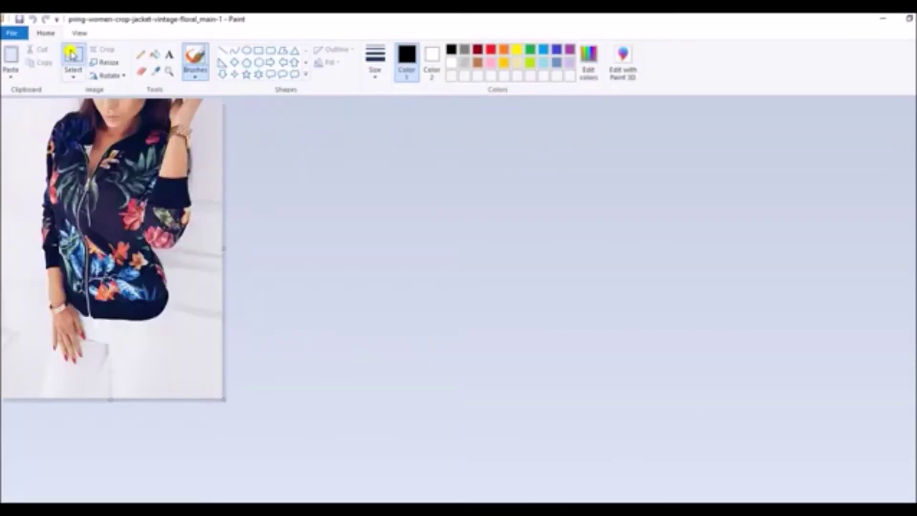
click(73, 58)
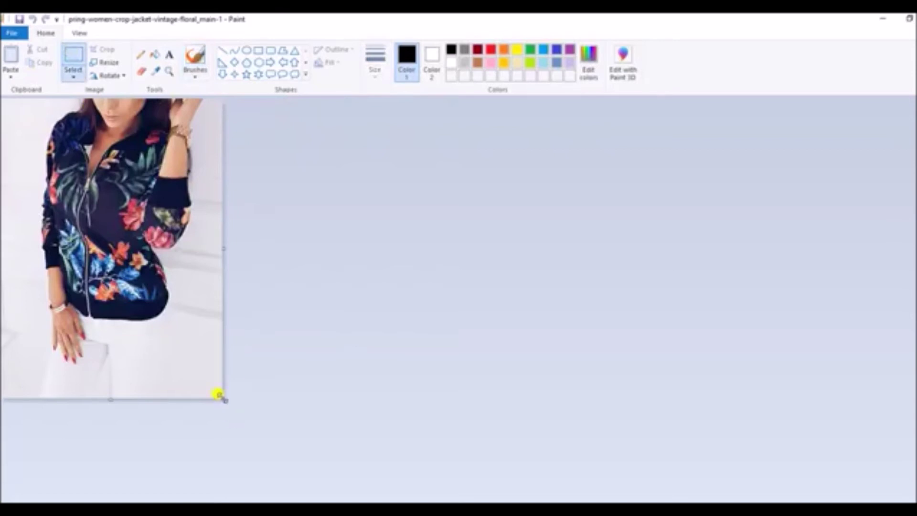
drag(214, 392, 3, 99)
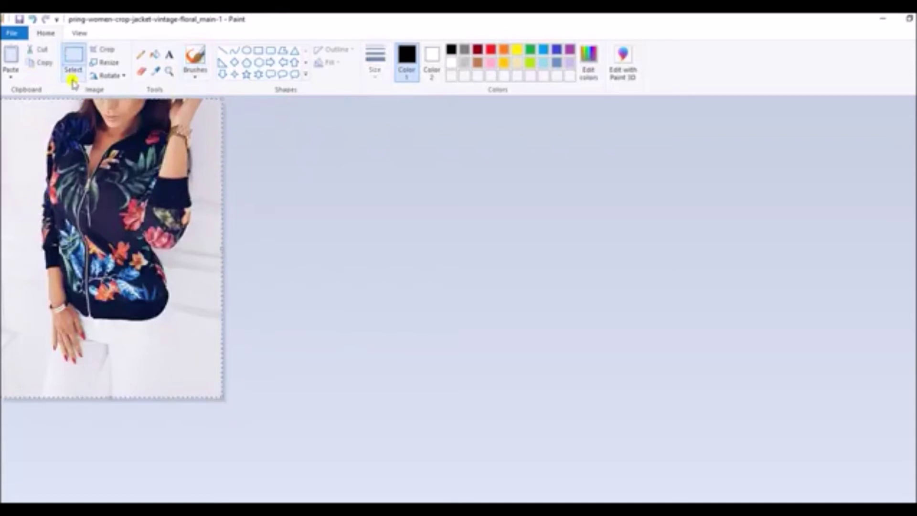
click(45, 64)
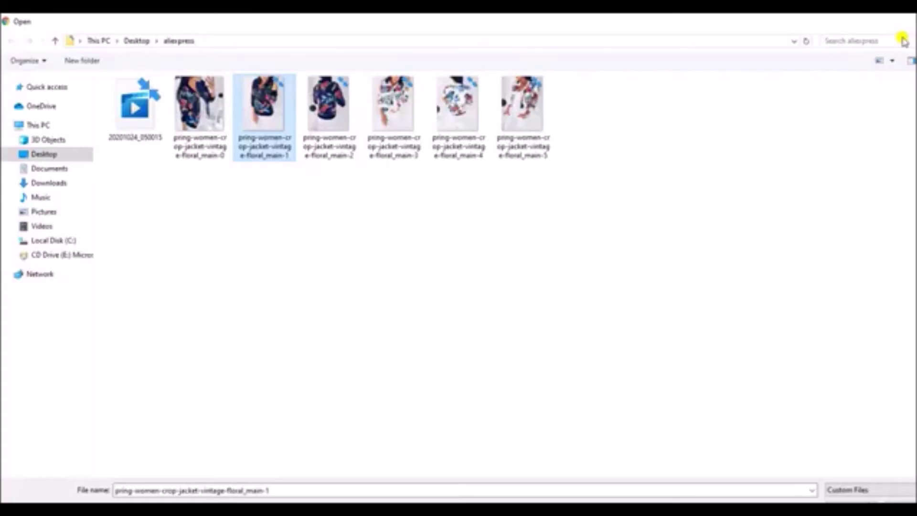
- Open the image pring-women-crop-jacket-vintage-floral_main-2 in Paint and extend the canvas to the right to about double its width
click(306, 100)
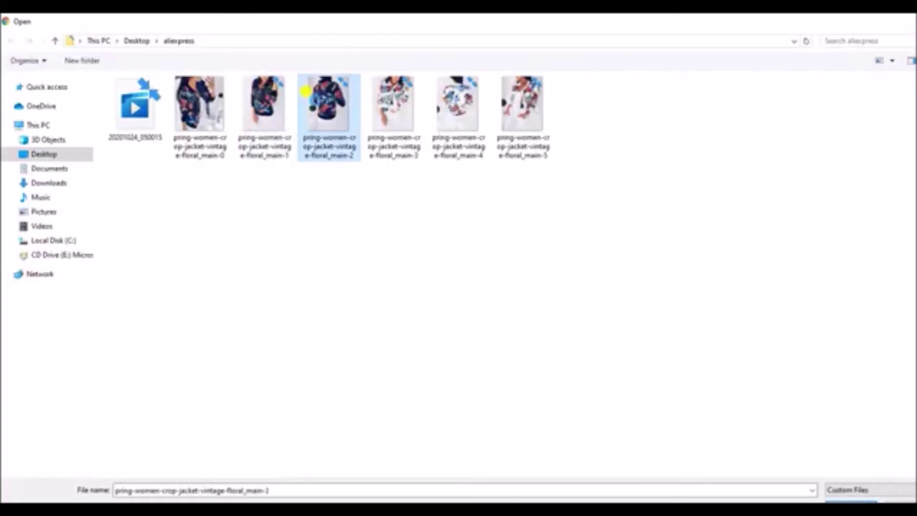
right_click(306, 90)
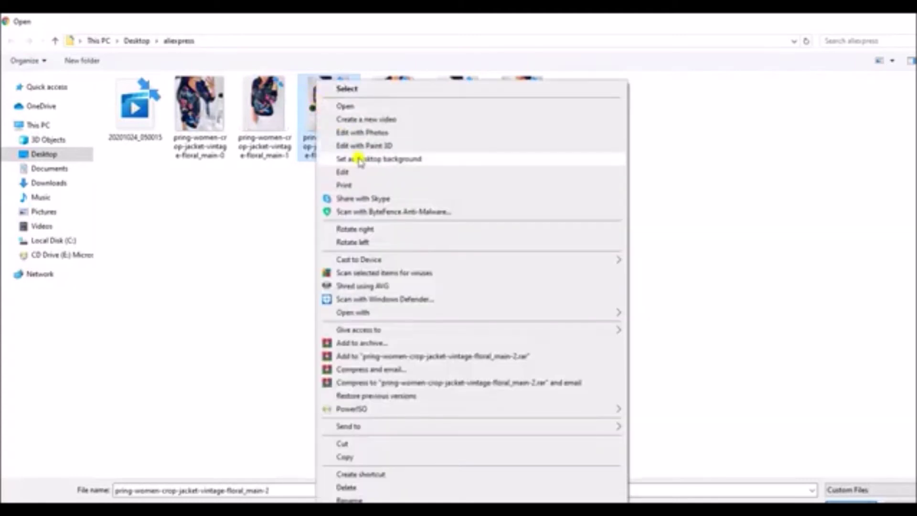
click(358, 172)
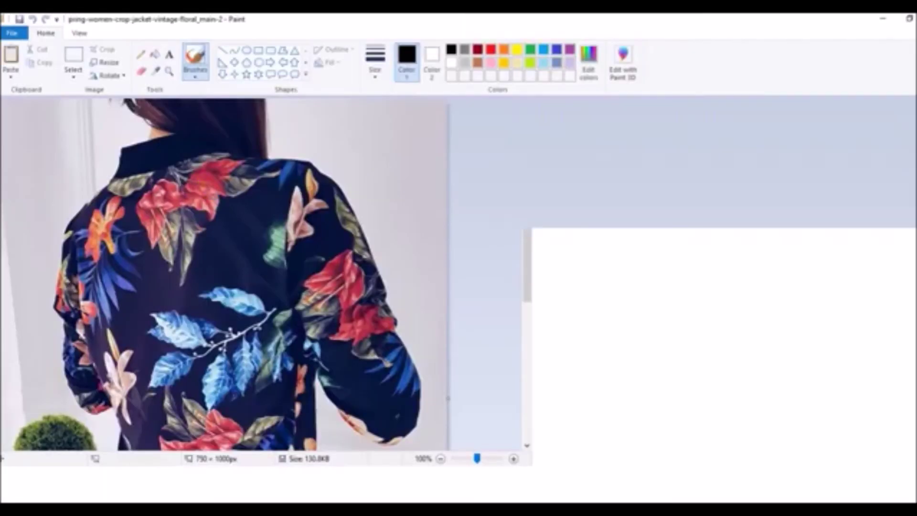
key(ctrl+Page_Down)
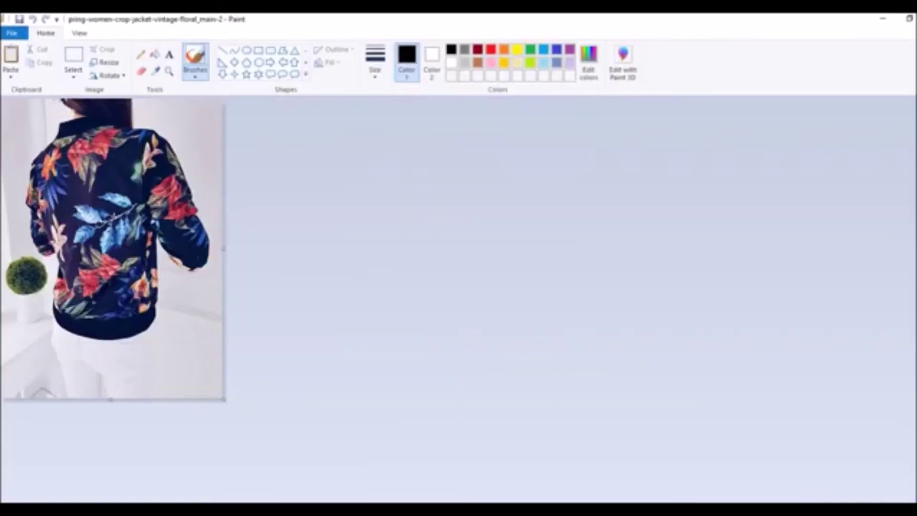
drag(224, 249, 461, 248)
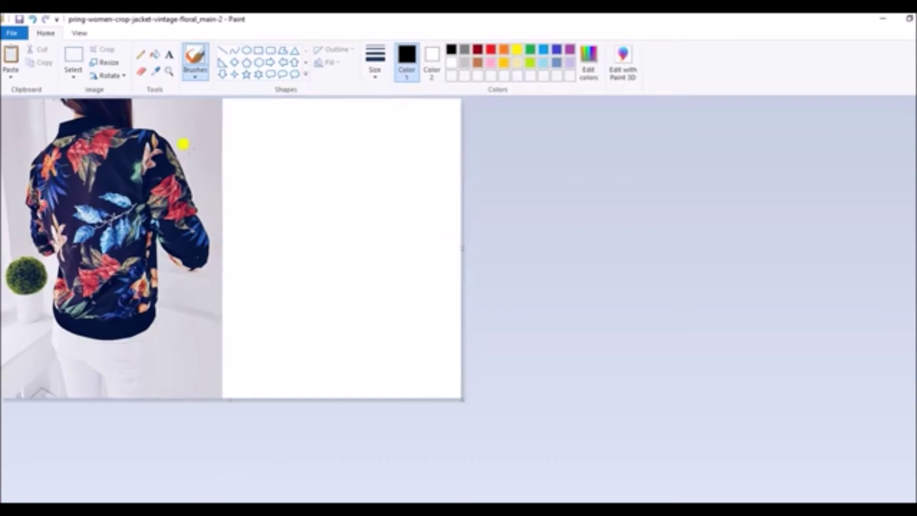
- Paste the copied front view of the jacket and place it on the blank canvas beside the back view
click(8, 77)
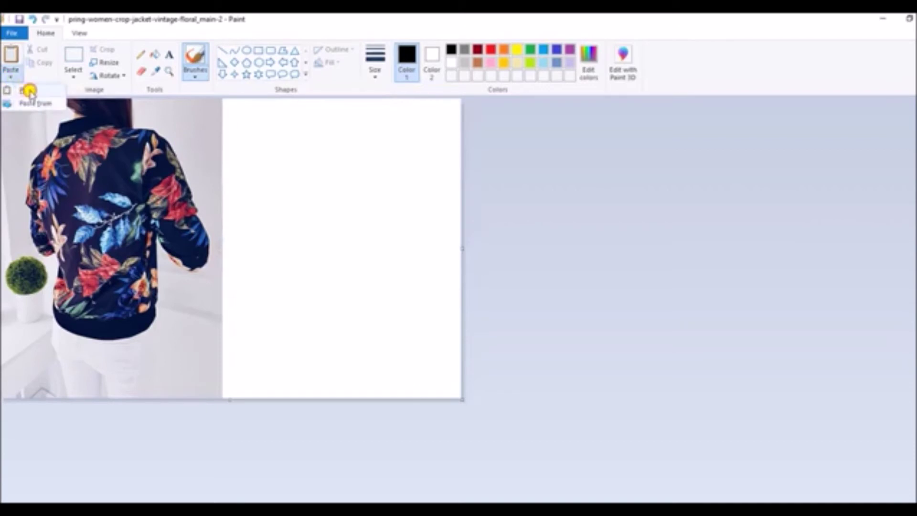
click(29, 91)
drag(129, 178, 332, 176)
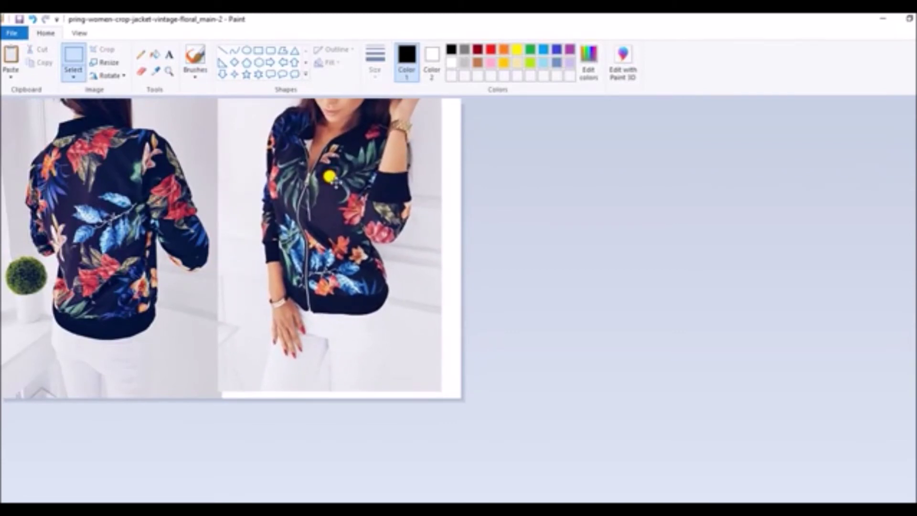
click(401, 454)
- Shift the front view closer to the back view without its empty left margin, and trim the excess canvas on the right
drag(442, 390, 249, 99)
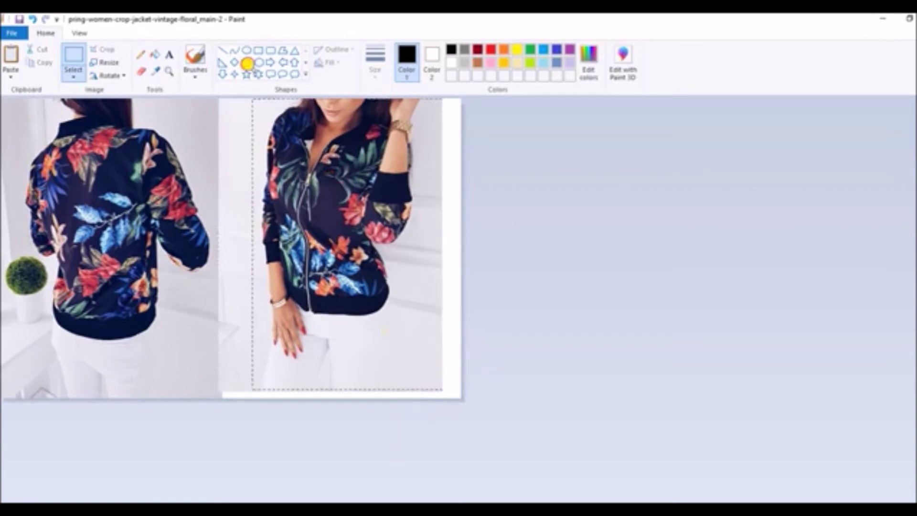
drag(313, 143, 279, 140)
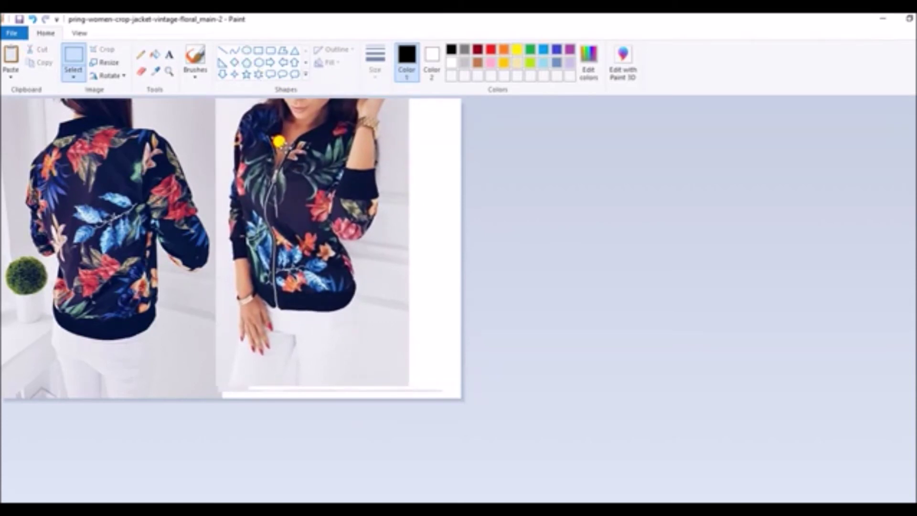
drag(461, 249, 386, 256)
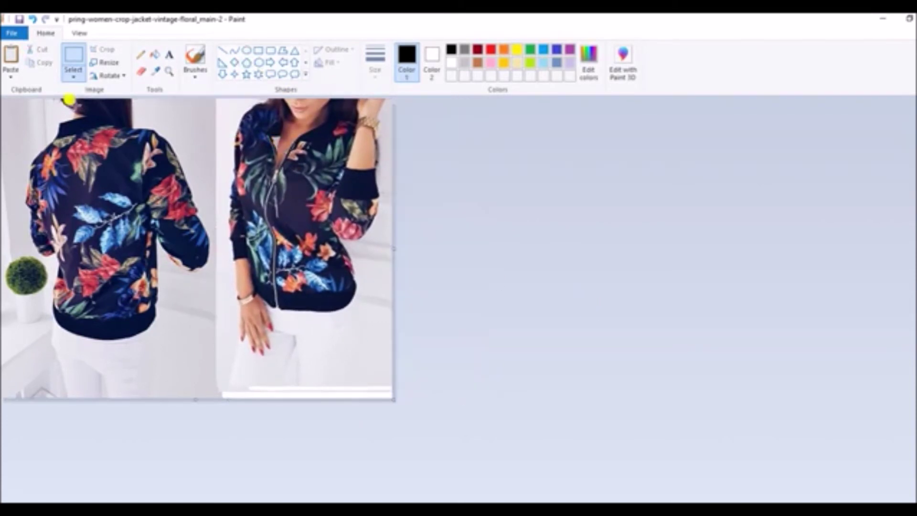
- Move both jacket views together to the canvas's left edge, trim the blank strip on the right and extend the canvas downward
drag(387, 386, 16, 86)
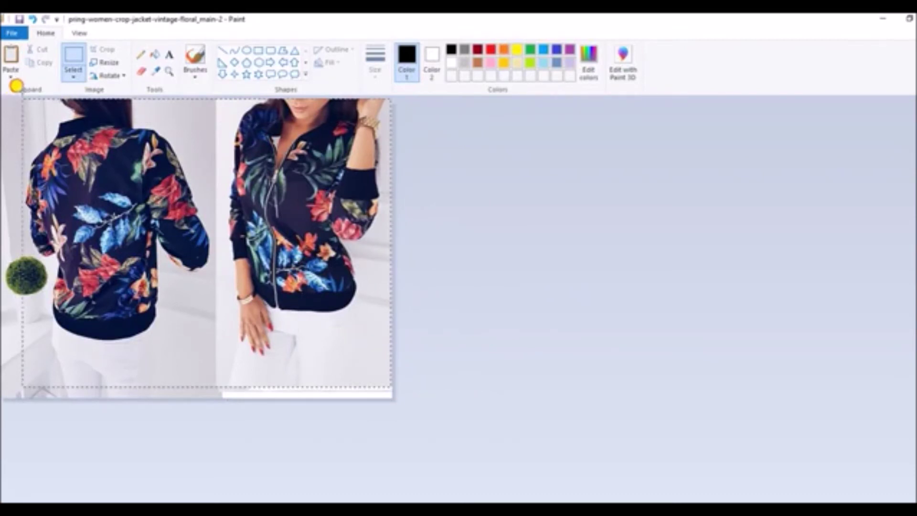
drag(246, 193, 220, 188)
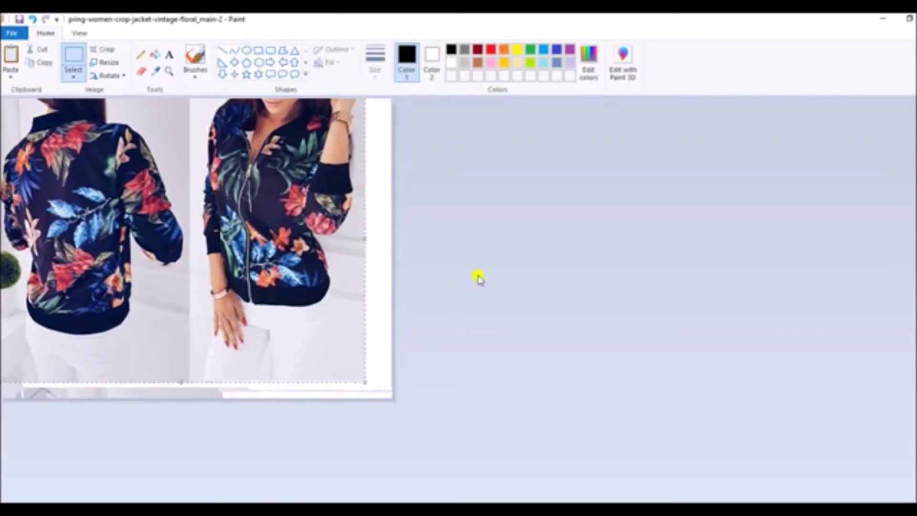
mouse_move(362, 246)
mouse_down()
mouse_move(354, 246)
mouse_move(362, 247)
mouse_up()
drag(180, 400, 286, 419)
- Lower both jacket views to leave even white bands above and below, and trim the thin strip off the canvas's right edge
drag(361, 378, 2, 98)
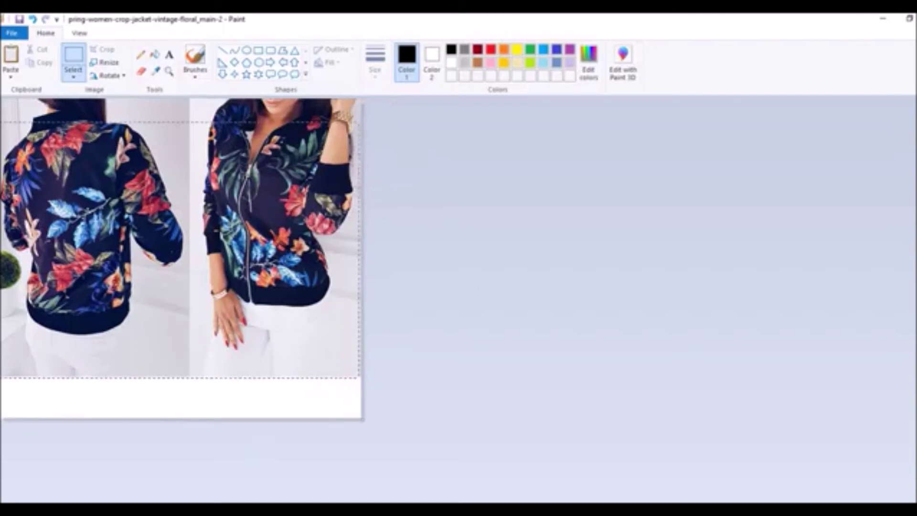
drag(92, 181, 93, 204)
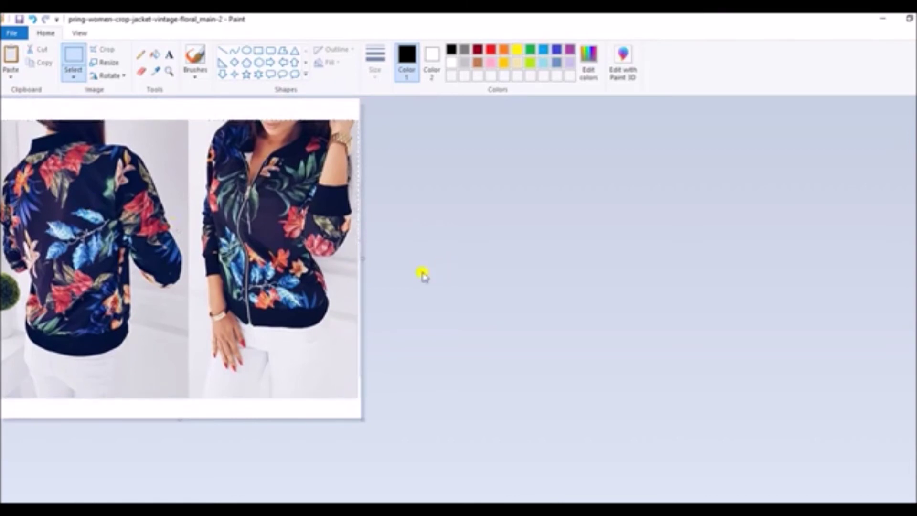
drag(359, 260, 354, 260)
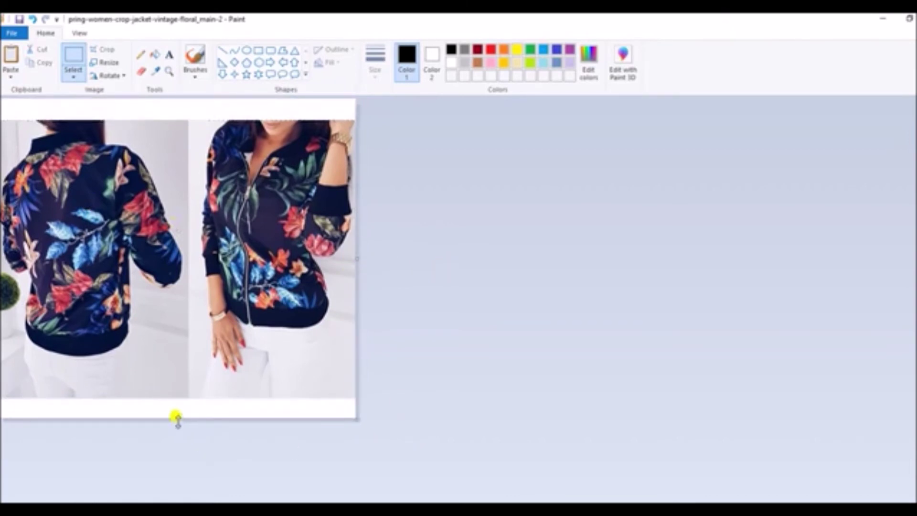
- Scale the combined two-view image down proportionally to 70% and save it
scroll(354, 264, up, 1)
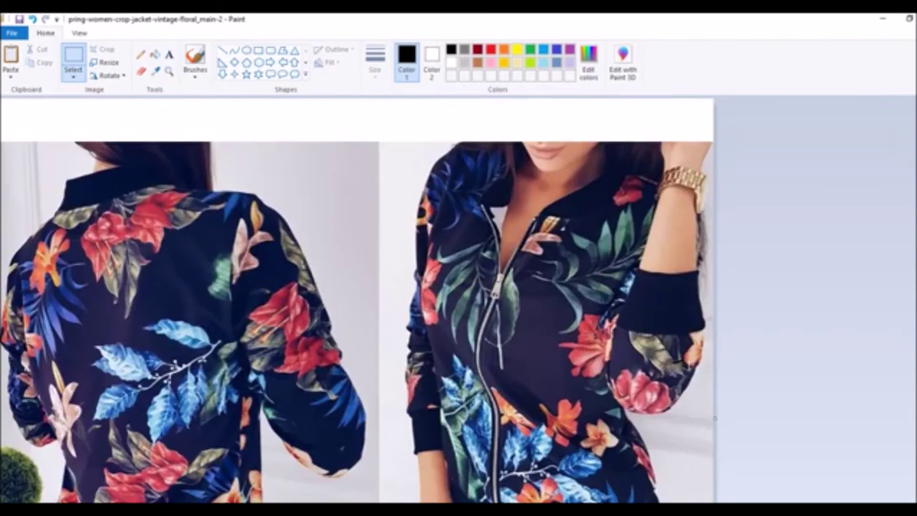
click(119, 66)
double_click(145, 126)
text(10)
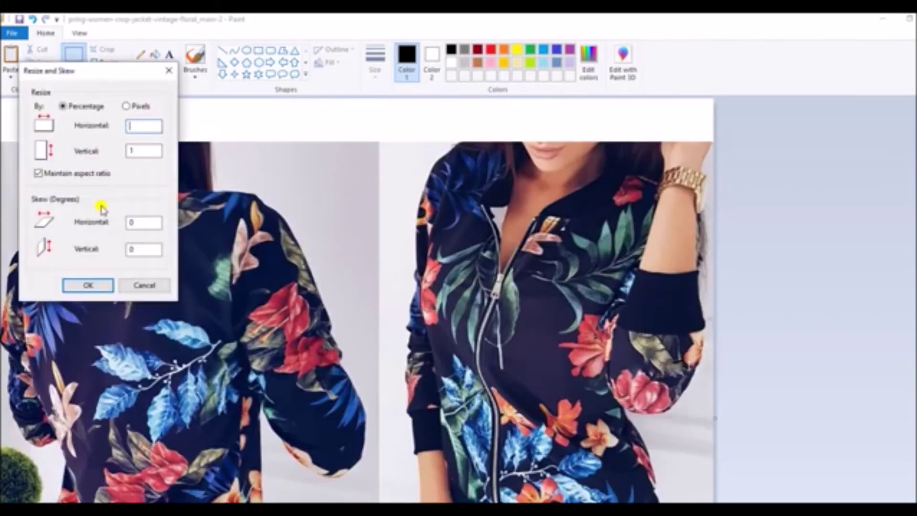
click(85, 285)
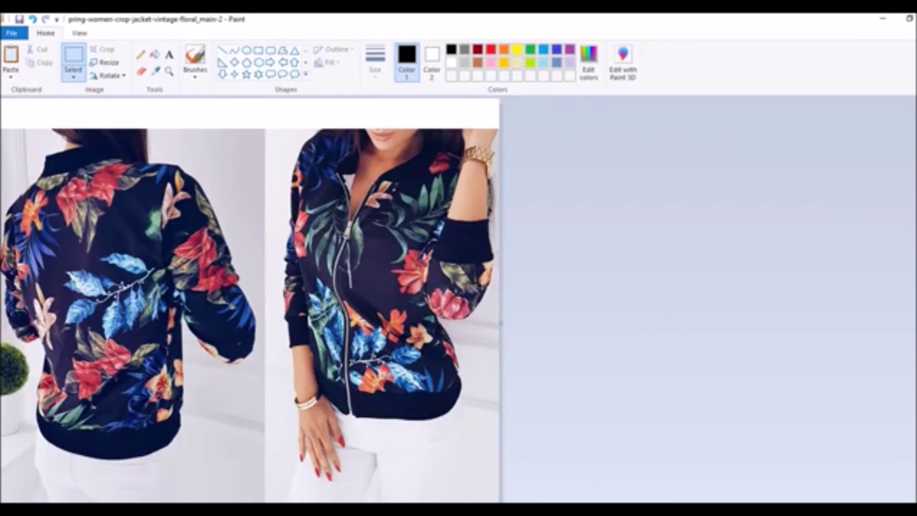
click(19, 21)
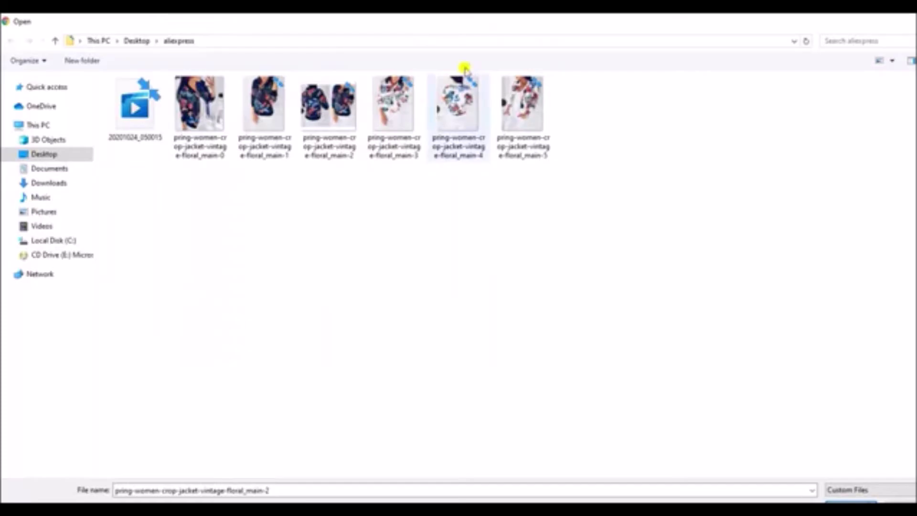
click(324, 117)
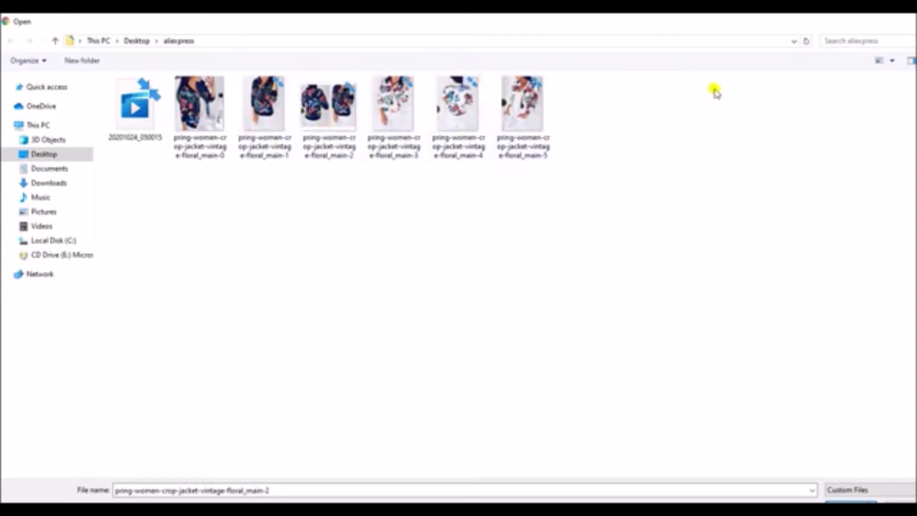
- Open the image pring-women-crop-jacket-vintage-floral_main-3 in Paint and trim the canvas bottom to just below the jacket hem
click(389, 104)
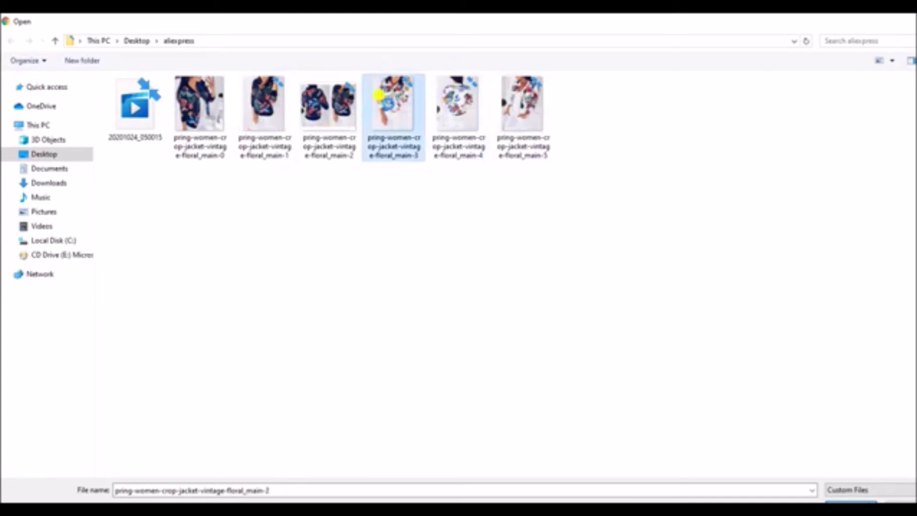
right_click(383, 95)
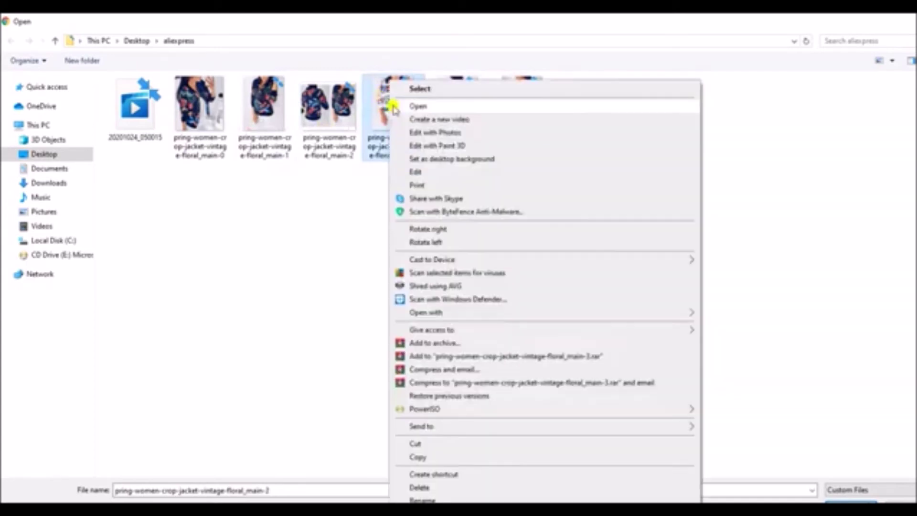
click(430, 174)
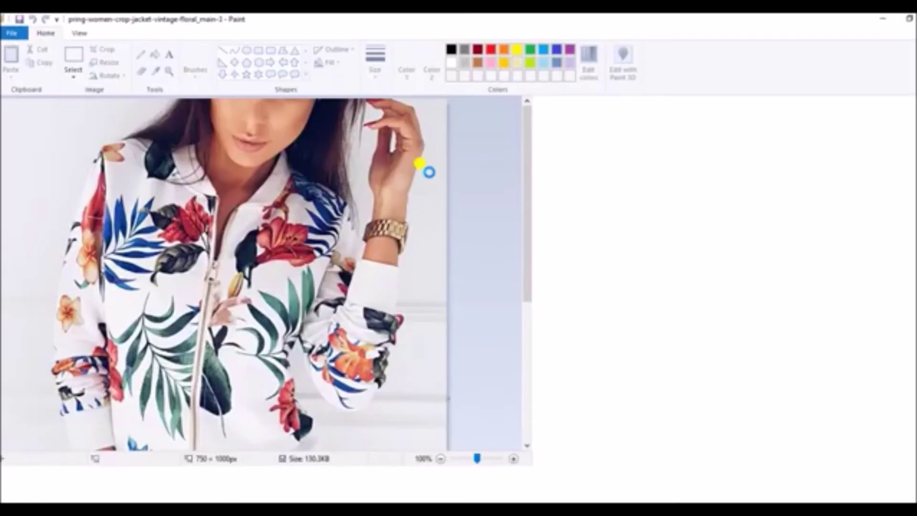
ctrl+scroll(171, 243, down, 1)
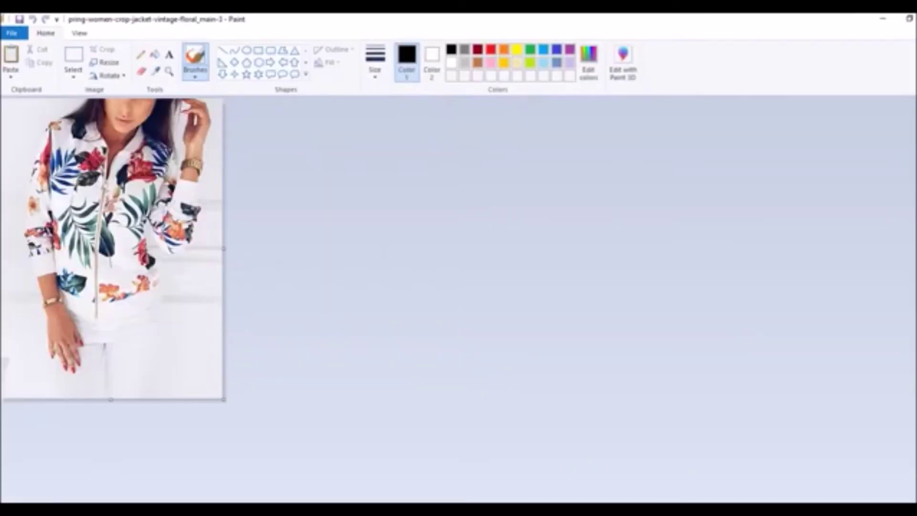
drag(112, 404, 117, 334)
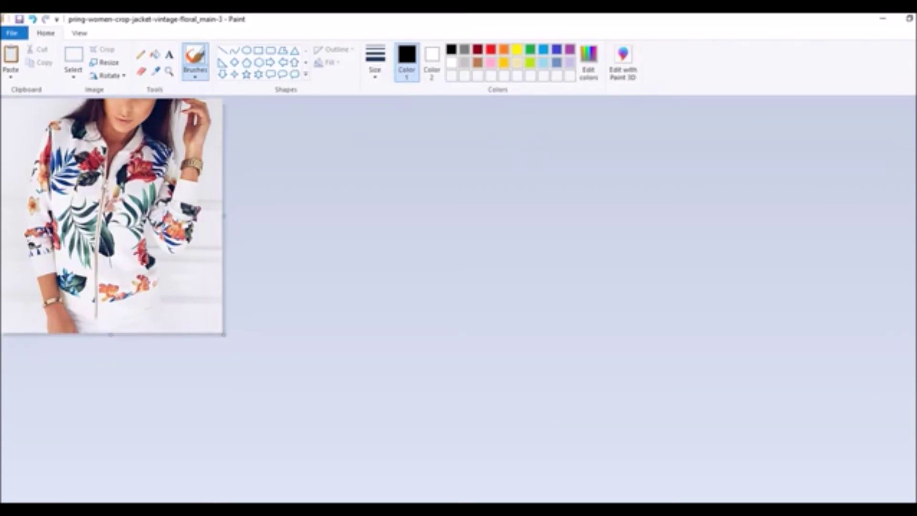
- Resize the white floral jacket image proportionally to 70% and save it
key(ctrl+Page_Up)
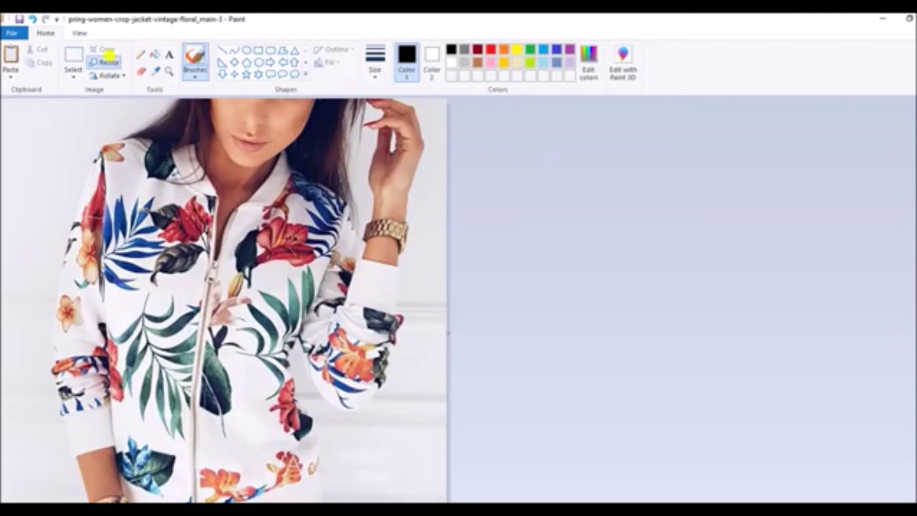
click(109, 61)
click(151, 123)
key(BackSpace)
key(BackSpace)
text(70)
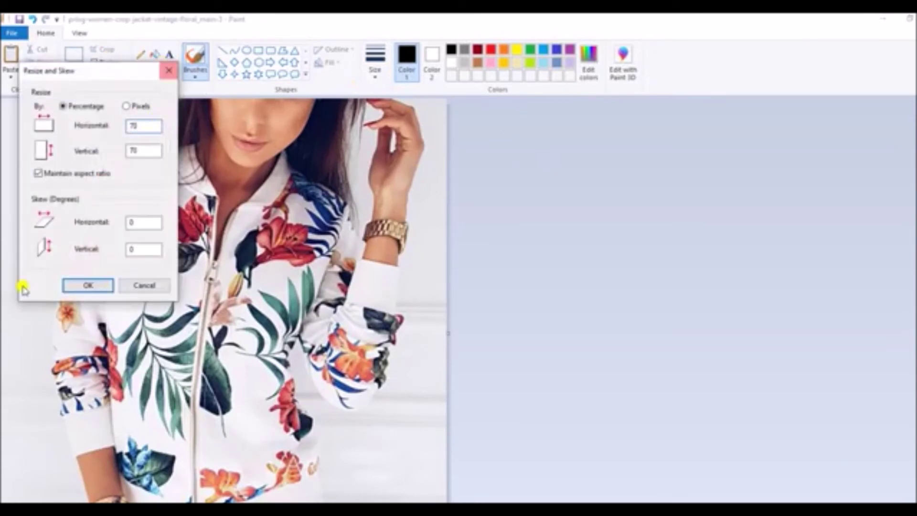
click(69, 286)
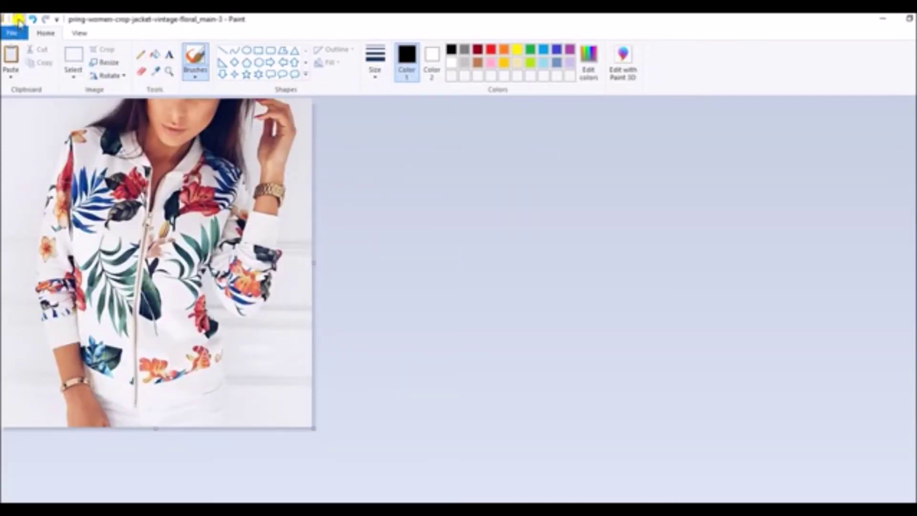
key(ctrl+o)
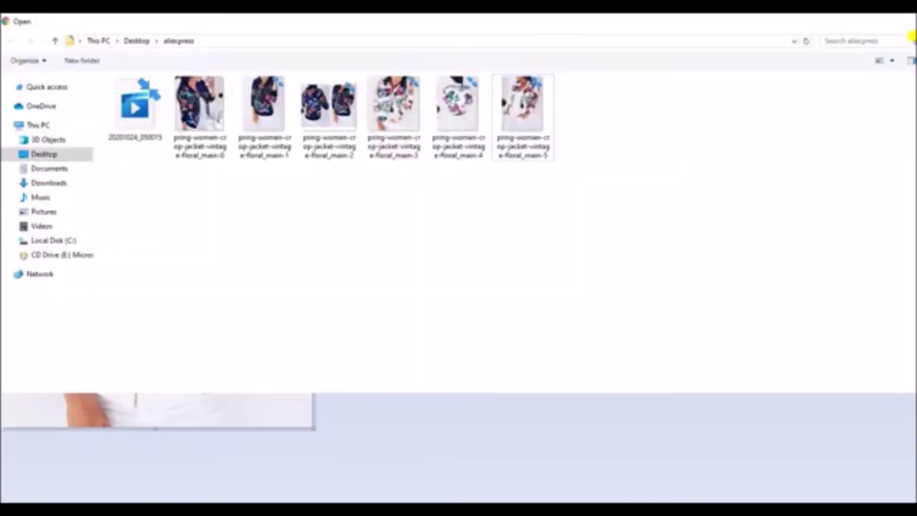
- Open the image pring-women-crop-jacket-vintage-floral_main-4 in Paint and copy the whole white jacket back view
click(470, 103)
double_click(460, 93)
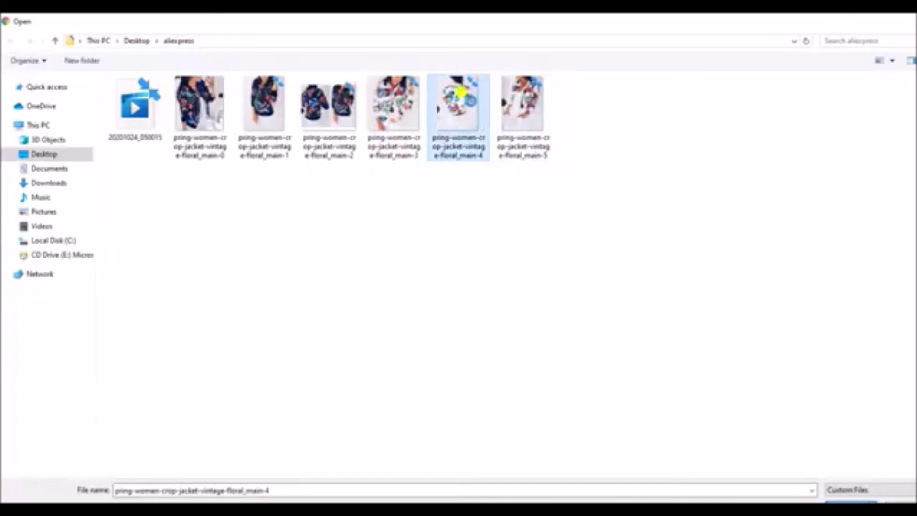
right_click(471, 105)
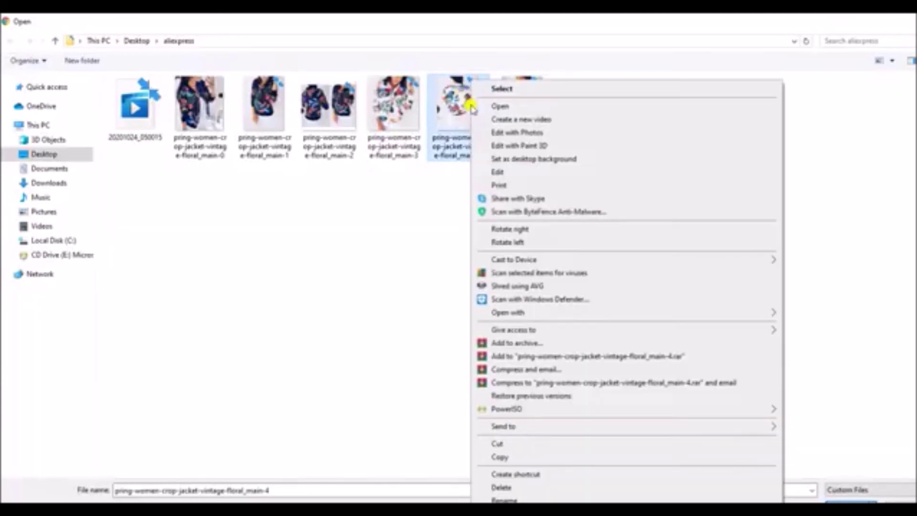
click(499, 174)
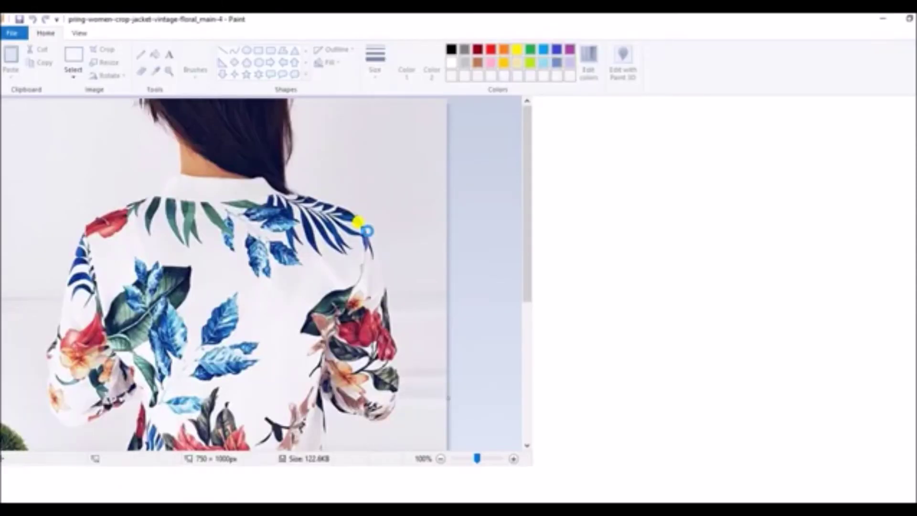
key(ctrl+Page_Down)
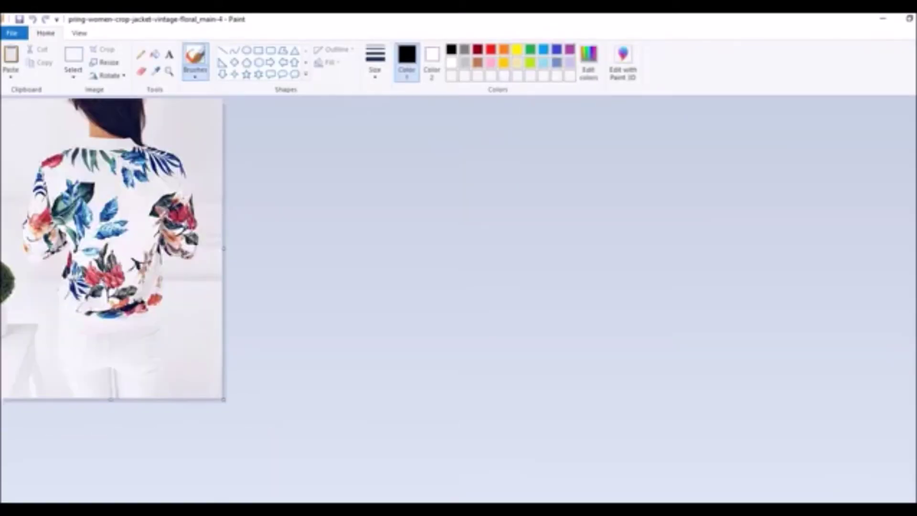
click(73, 56)
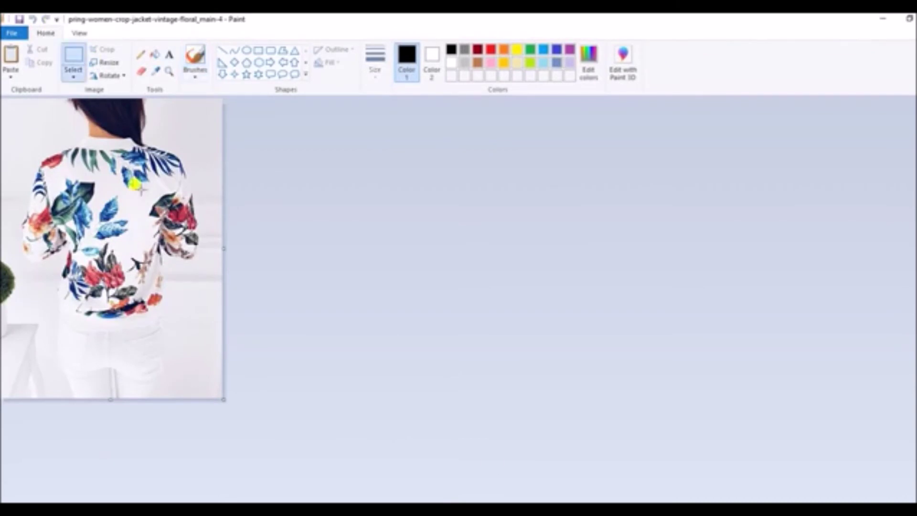
key(ctrl+a)
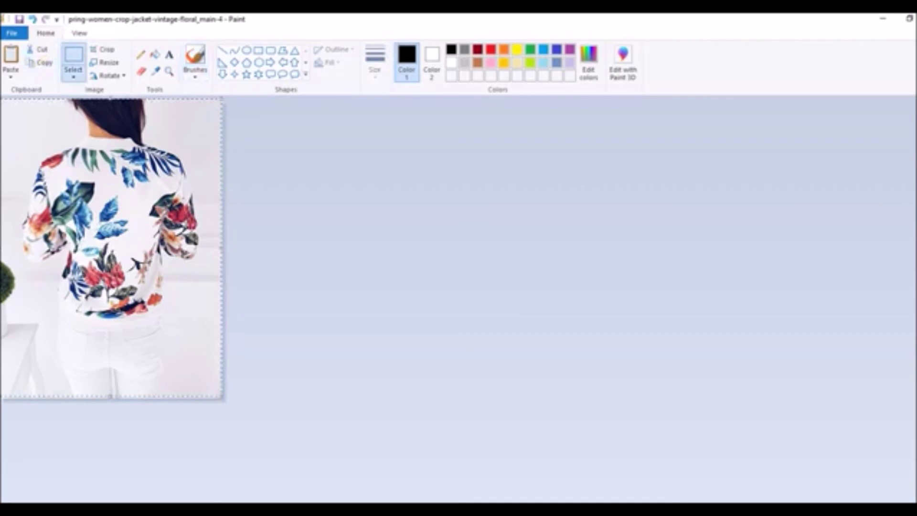
- Open pring-women-crop-jacket-vintage-floral_main-5 in Paint and widen the canvas to nearly double its width for a second view
key(ctrl+o)
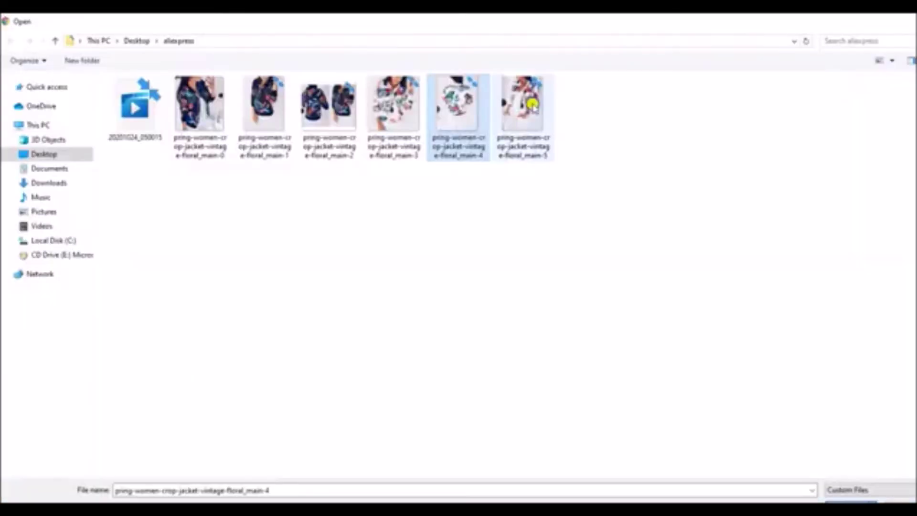
click(524, 98)
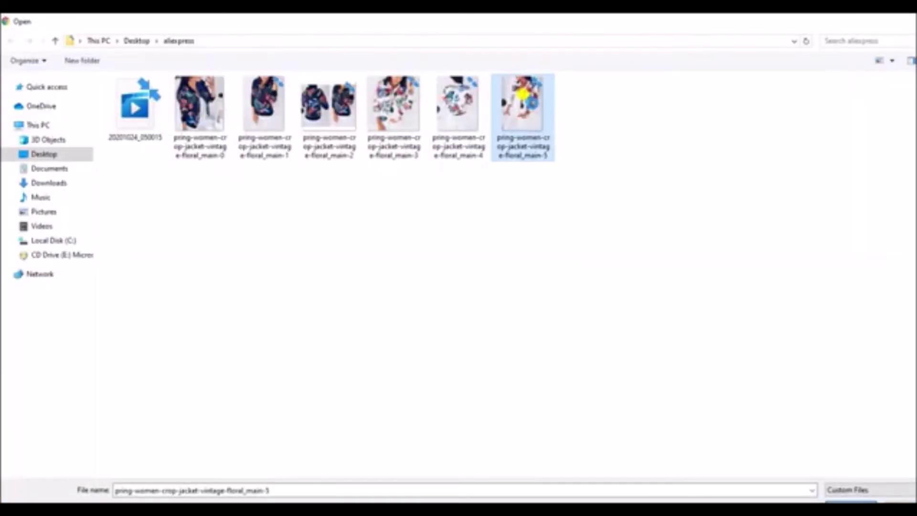
right_click(530, 127)
click(571, 173)
key(ctrl+Page_Down)
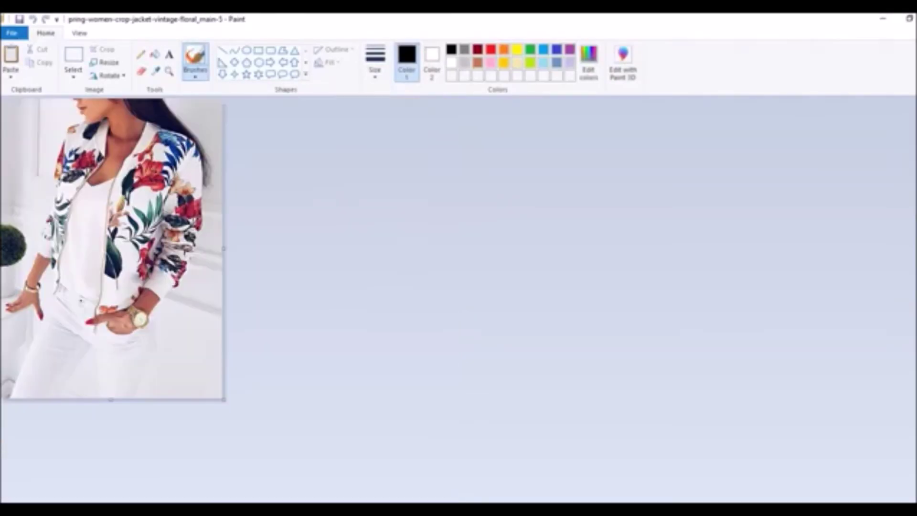
drag(222, 248, 432, 248)
- Paste the jacket back view beside the front view, shift it to slightly overlap the front photo, and trim the empty strip on the canvas's right
click(11, 74)
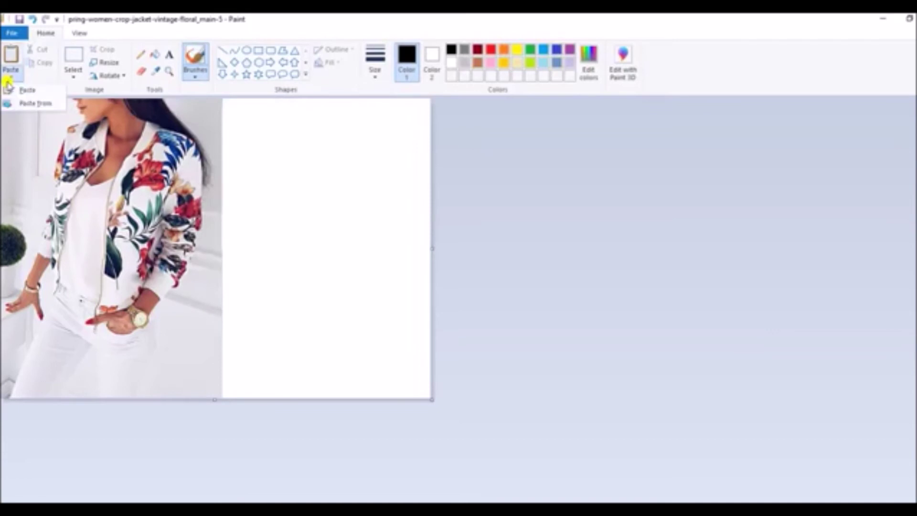
click(23, 88)
drag(55, 137, 266, 131)
key(Escape)
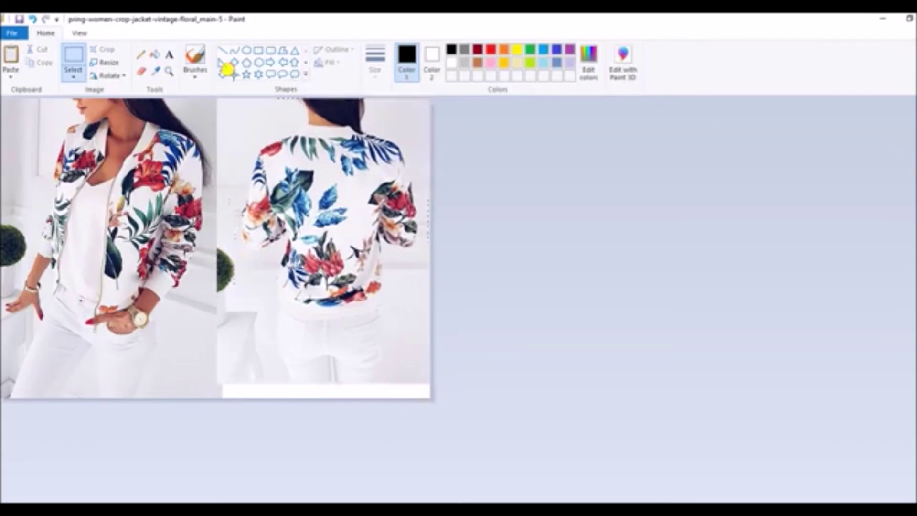
drag(308, 196, 279, 193)
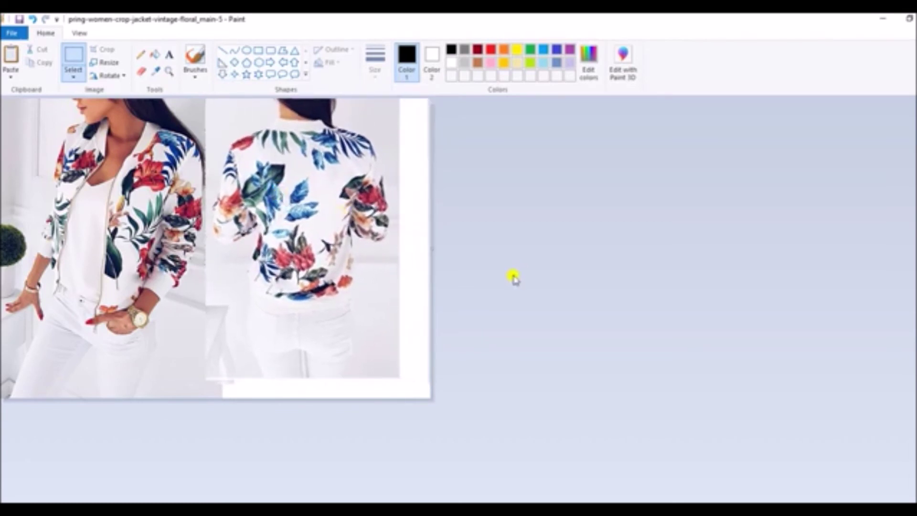
drag(432, 249, 394, 250)
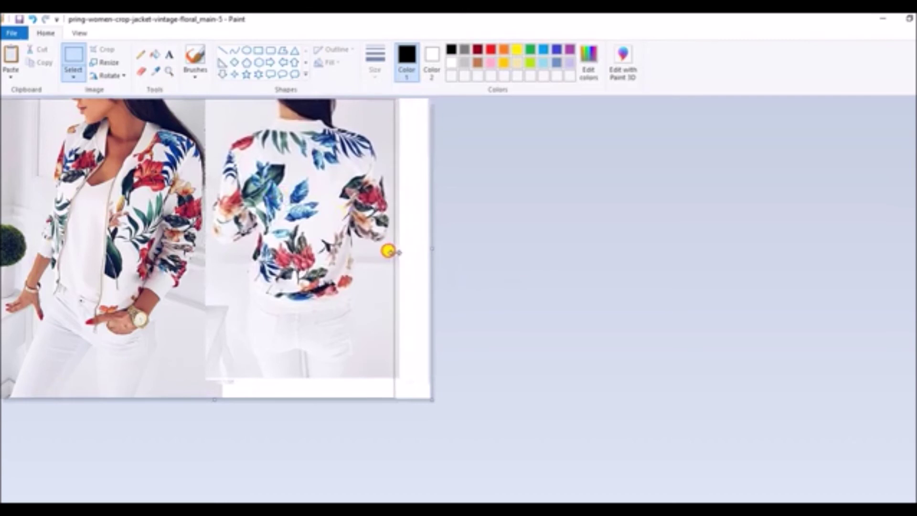
- Extend the canvas downward, move both white jacket views down to leave white bands above and below, trim the spare edges and save
drag(201, 401, 210, 448)
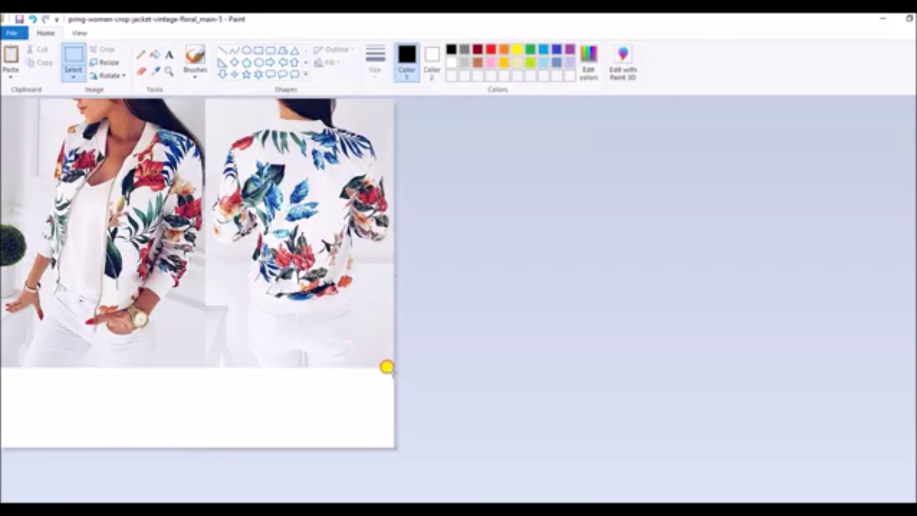
drag(182, 228, 147, 258)
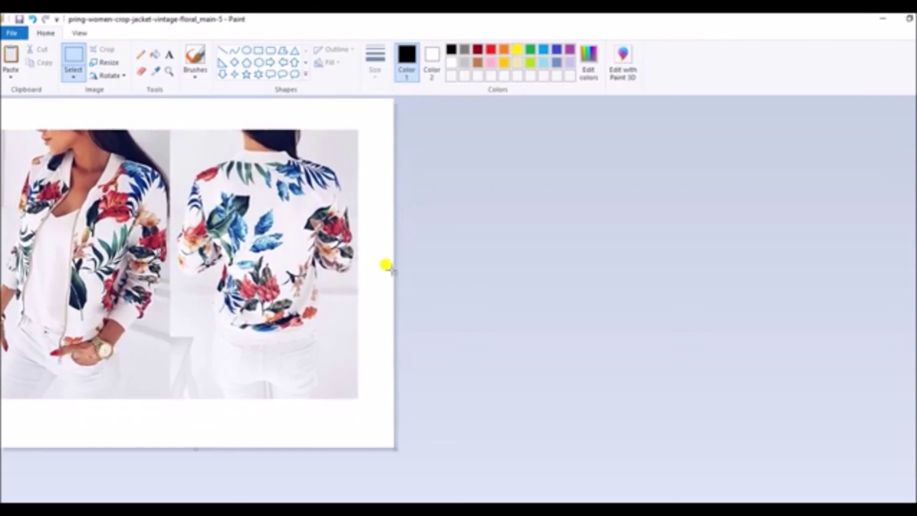
drag(391, 268, 348, 264)
drag(180, 445, 178, 438)
click(18, 21)
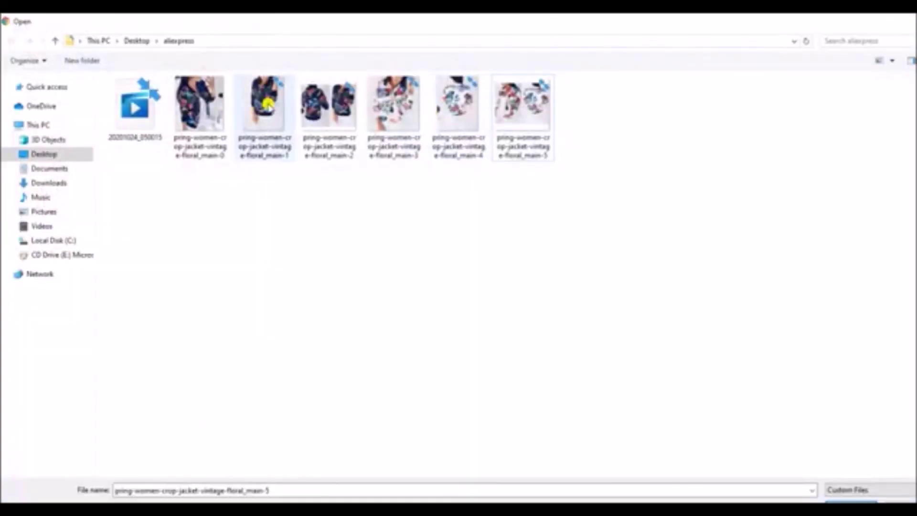
- Delete the single-view files pring-women-crop-jacket-vintage-floral_main-1 and main-4 from the aliexpress folder
click(264, 102)
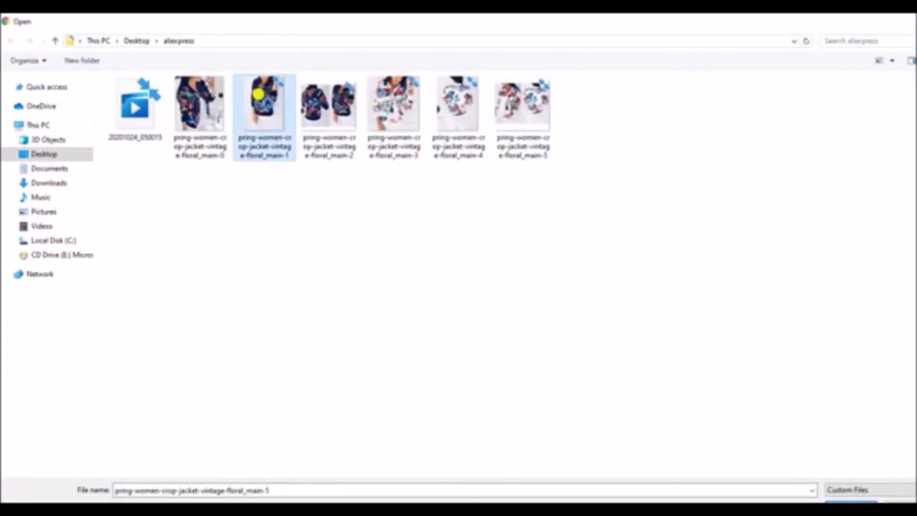
right_click(266, 98)
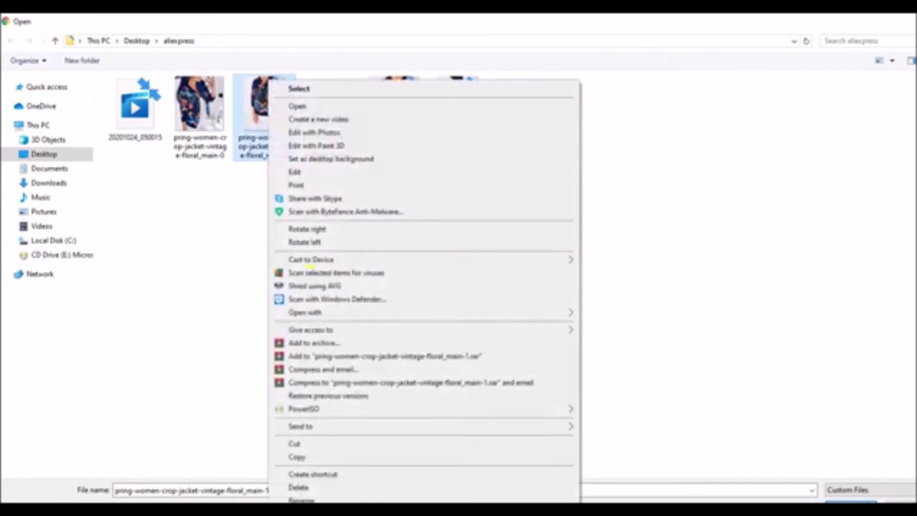
click(296, 488)
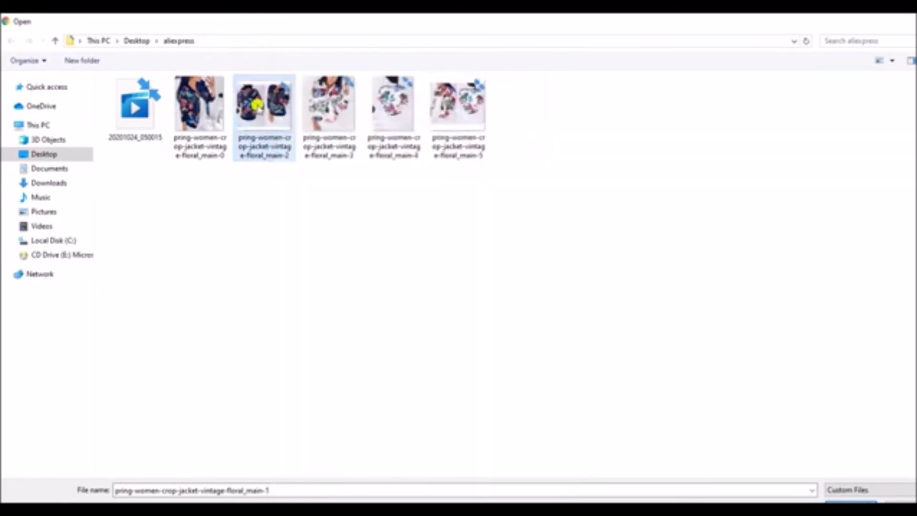
click(388, 114)
right_click(387, 113)
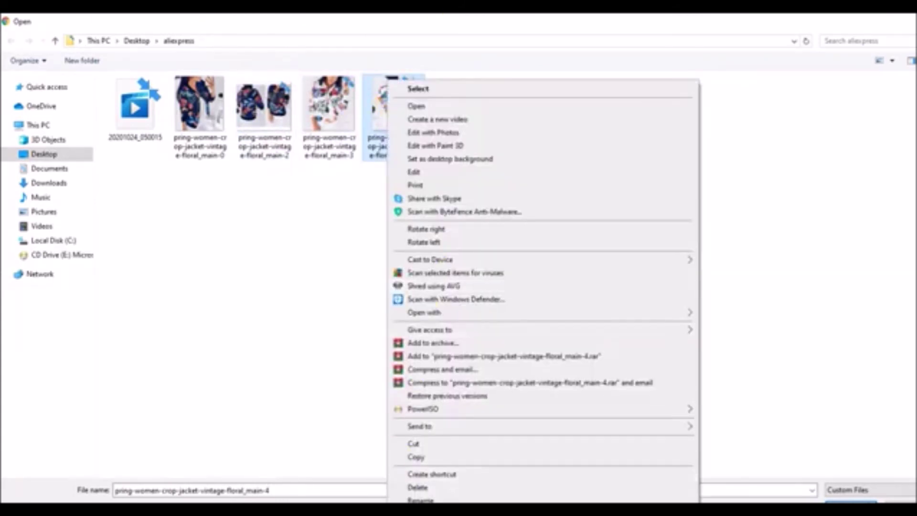
click(419, 488)
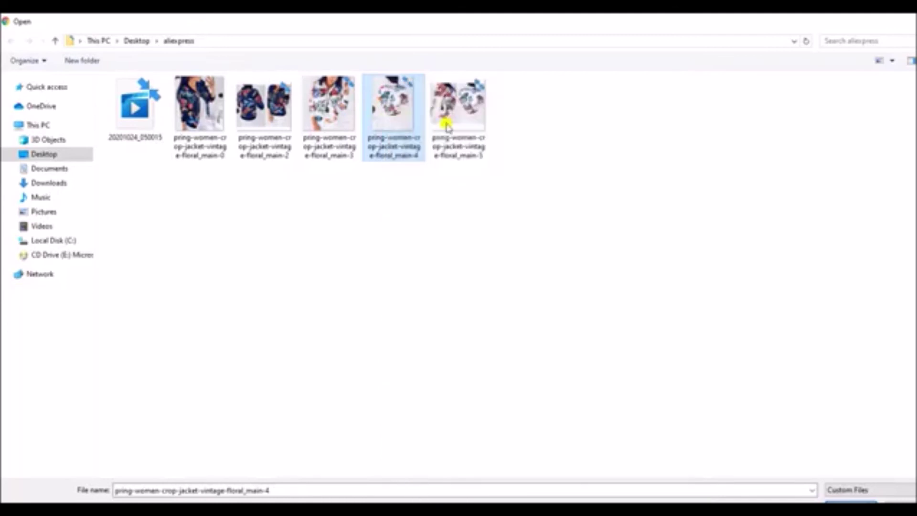
- Upload the jacket images main-0, main-2, main-3 and main-5, and set the dark floral front view main-0 as the product image
click(189, 105)
ctrl+click(258, 102)
ctrl+click(344, 106)
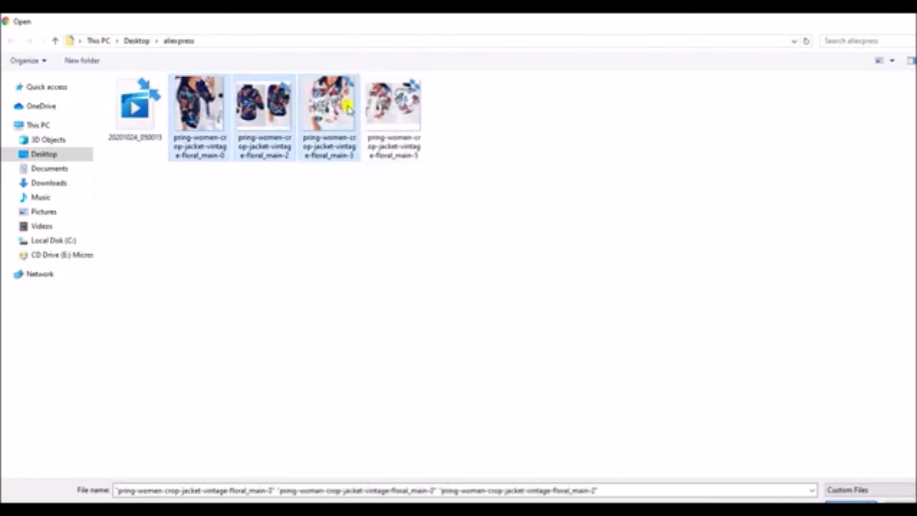
ctrl+click(383, 115)
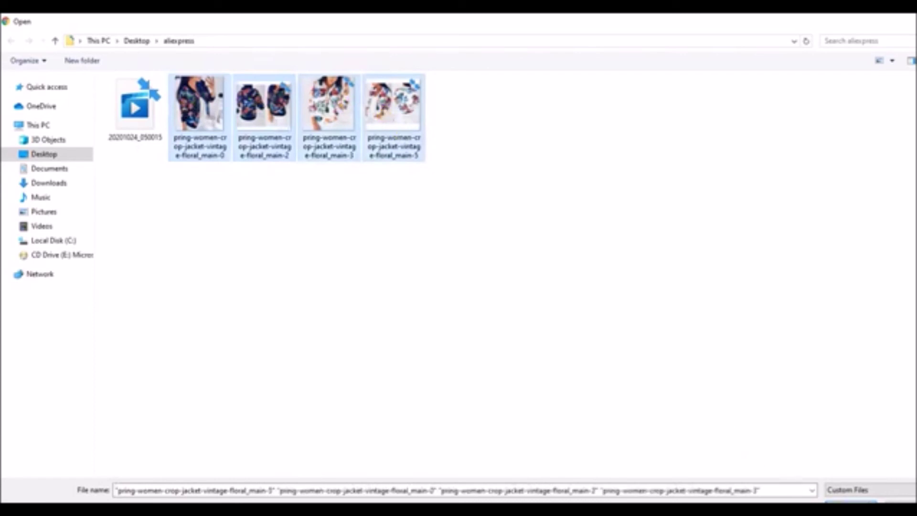
click(851, 502)
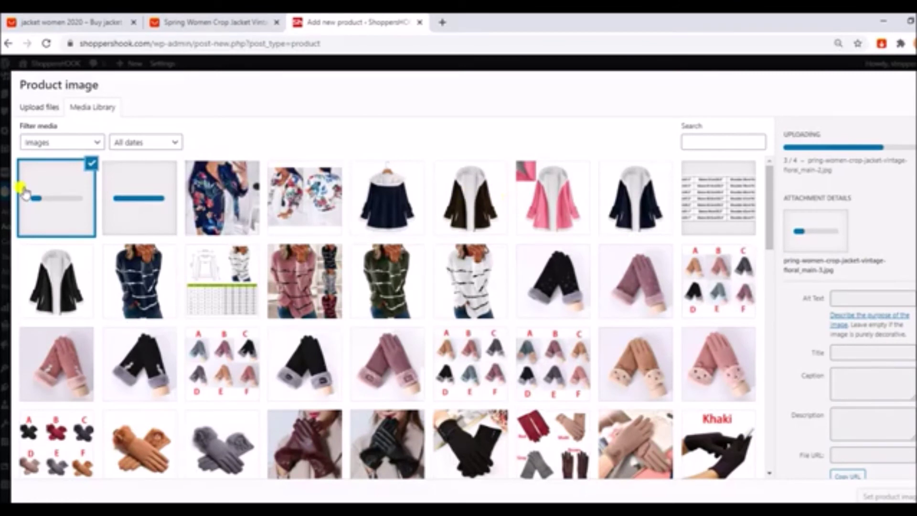
click(258, 227)
click(866, 498)
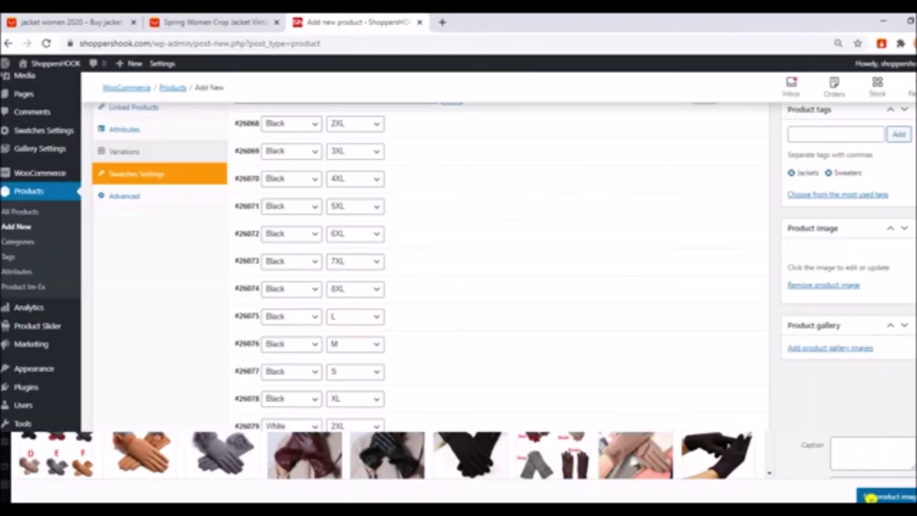
- Add the white jacket front view, the combined white views and the combined dark views to the product gallery
scroll(788, 258, down, 4)
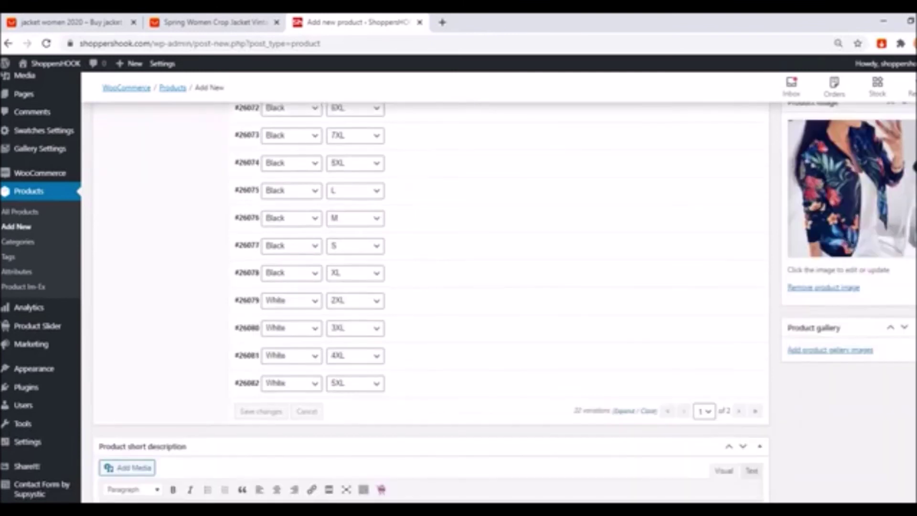
click(803, 277)
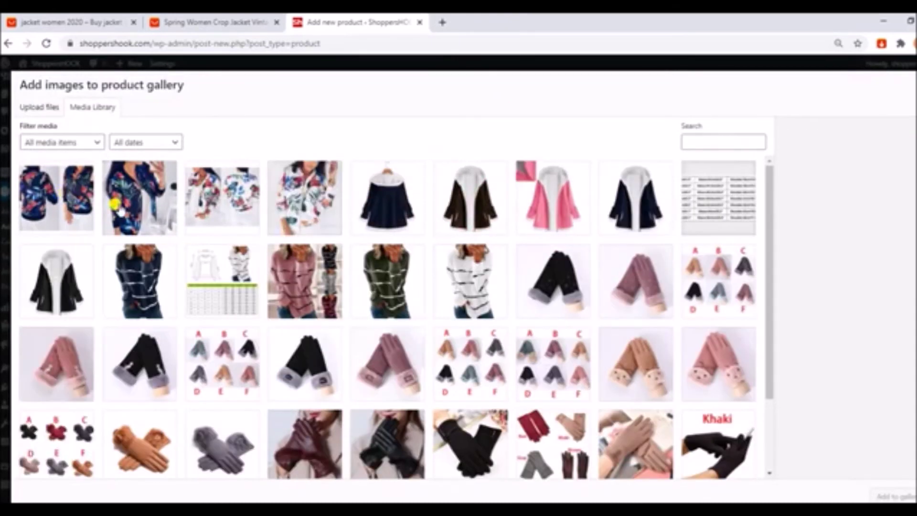
click(316, 202)
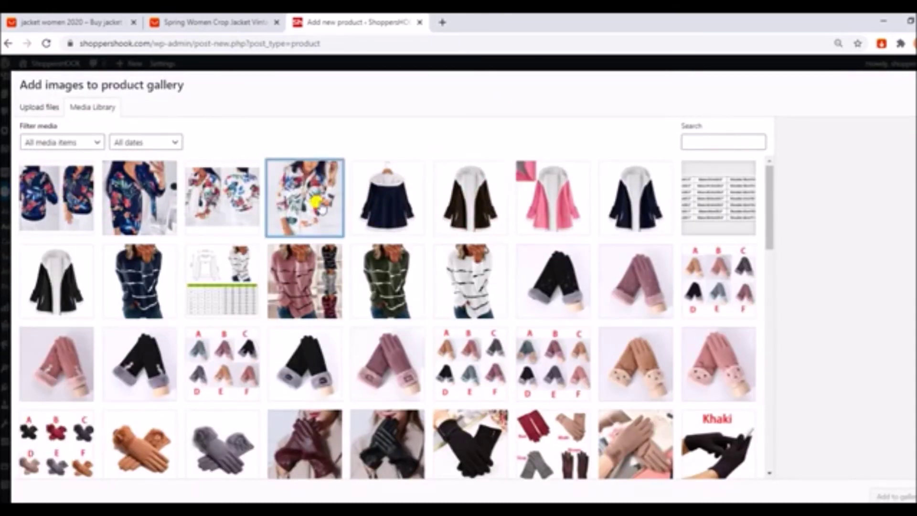
click(223, 199)
click(57, 208)
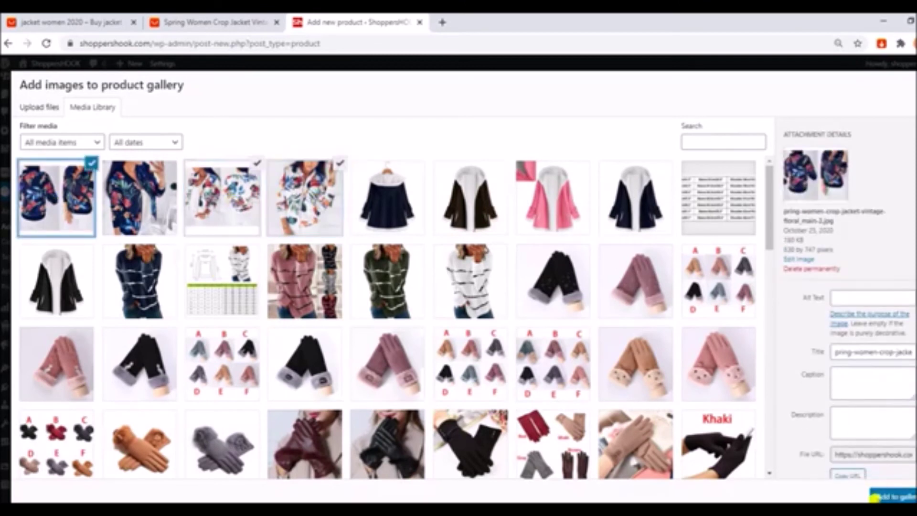
click(888, 496)
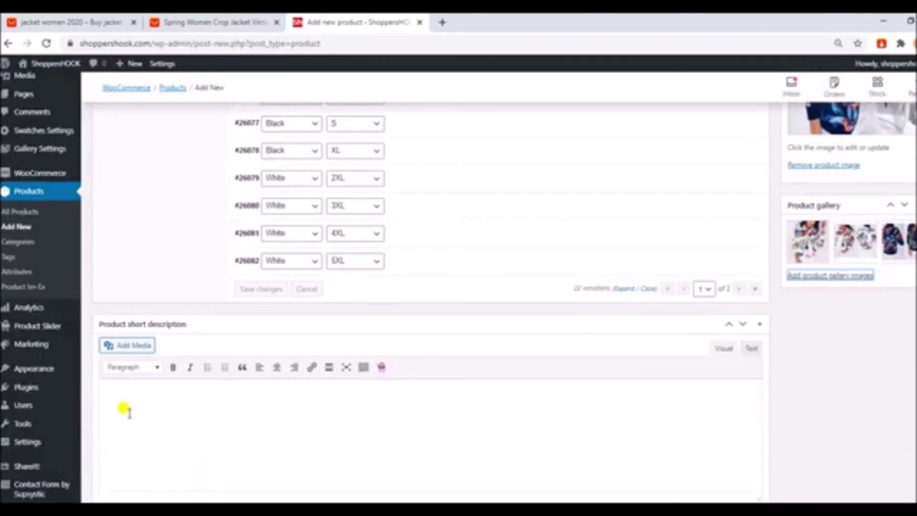
- Publish the jacket product and go back to its AliExpress listing
click(103, 399)
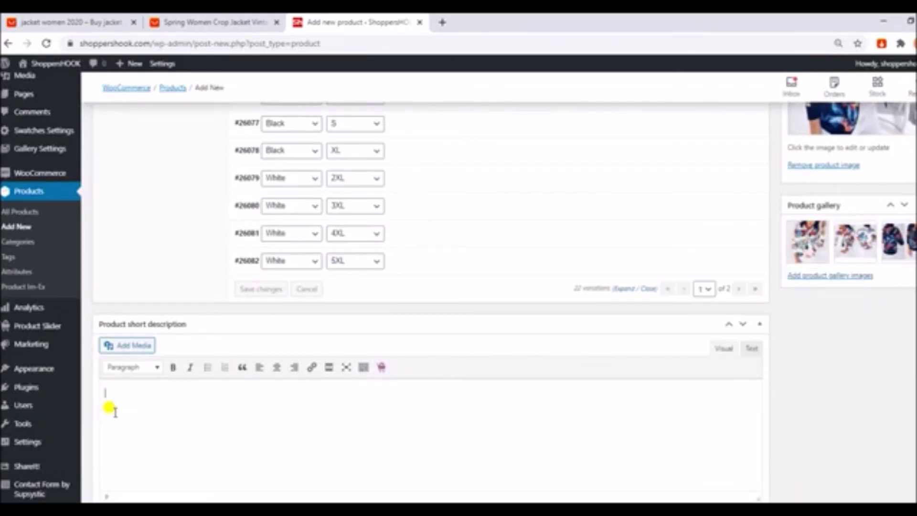
scroll(110, 408, up, 6)
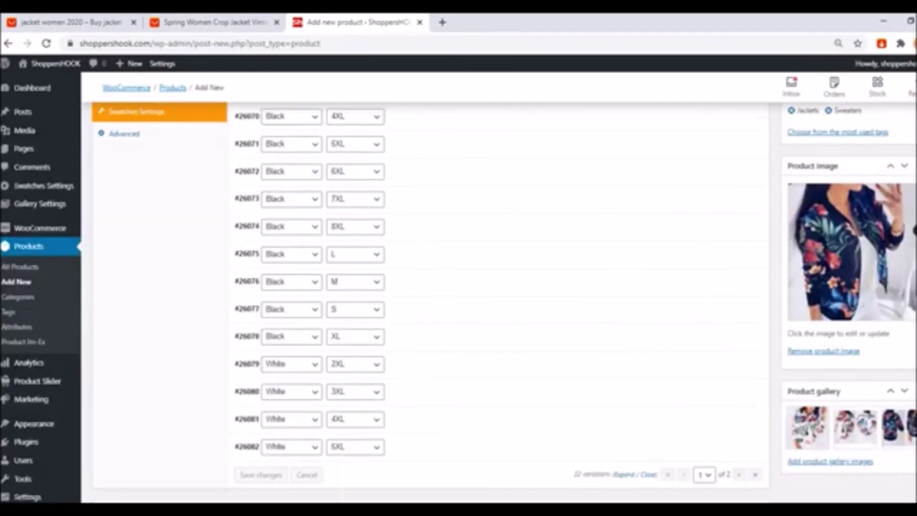
scroll(430, 304, up, 8)
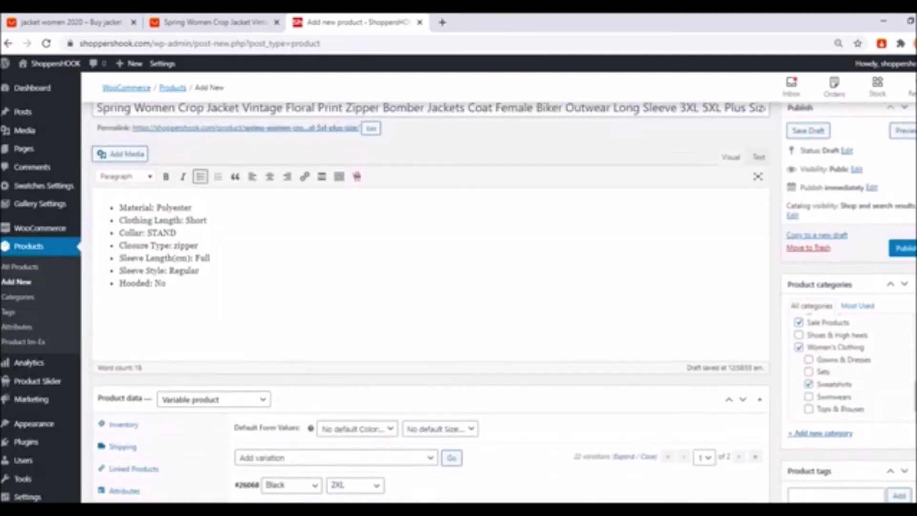
click(903, 328)
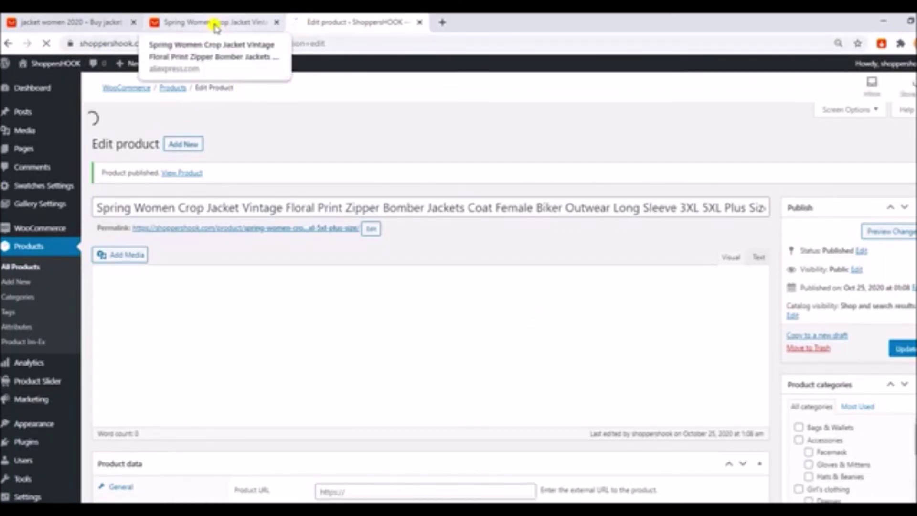
click(215, 24)
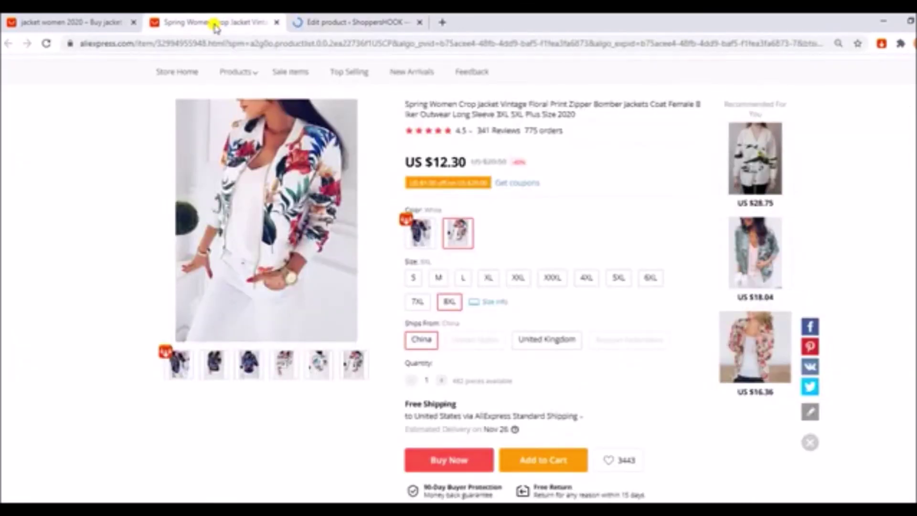
- Copy the size chart image from the overview section of the jacket's AliExpress listing
scroll(459, 277, down, 10)
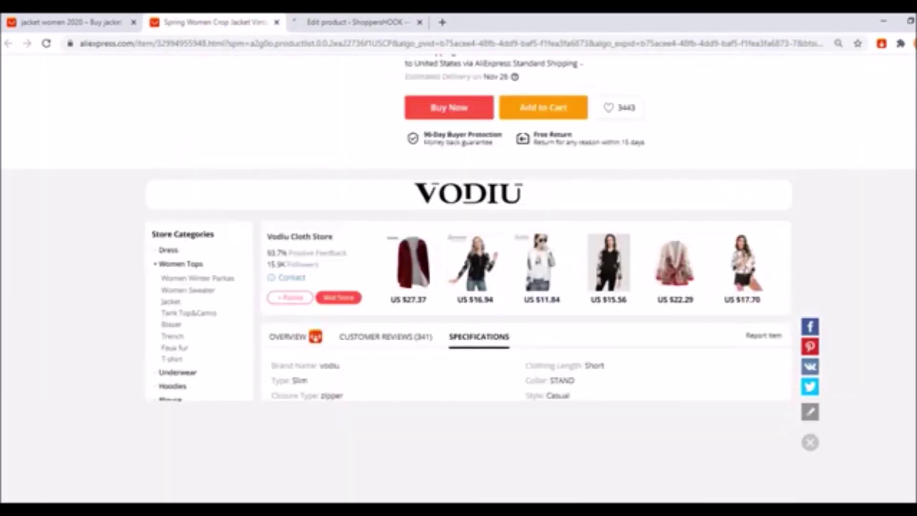
scroll(430, 229, down, 1)
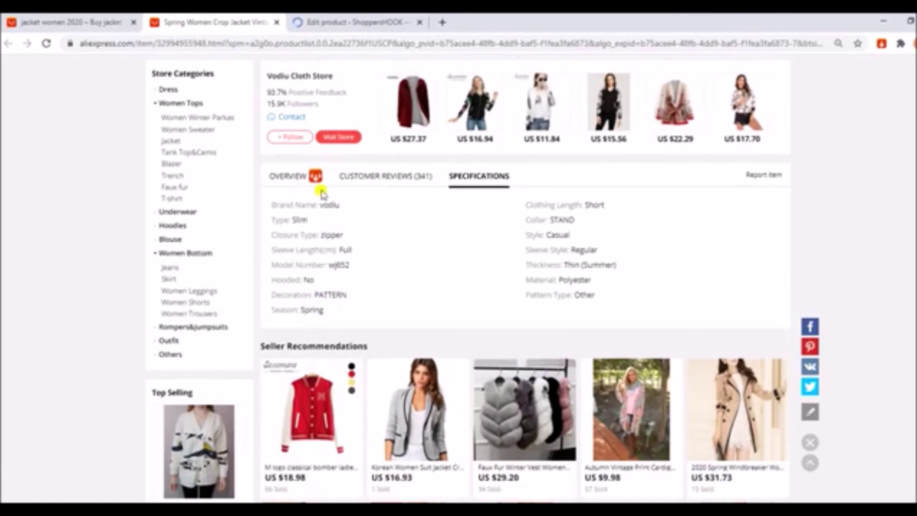
click(288, 175)
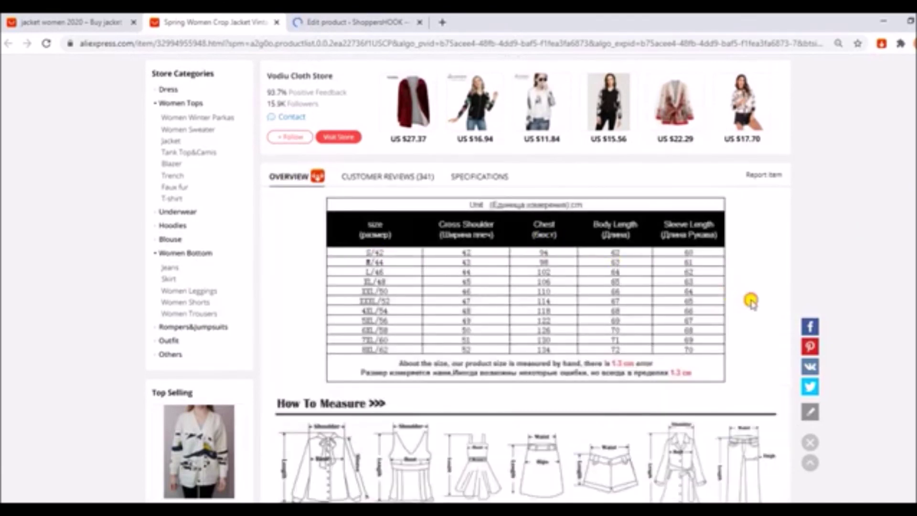
double_click(375, 254)
right_click(375, 254)
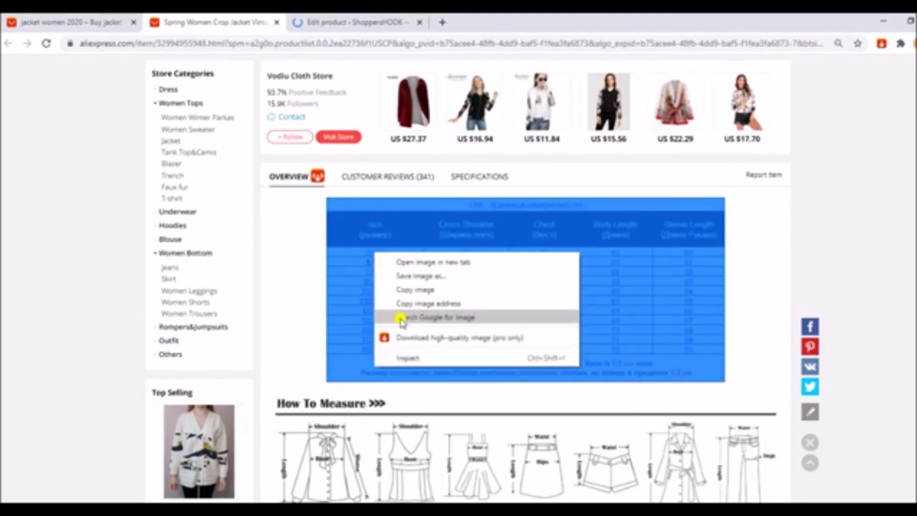
click(410, 291)
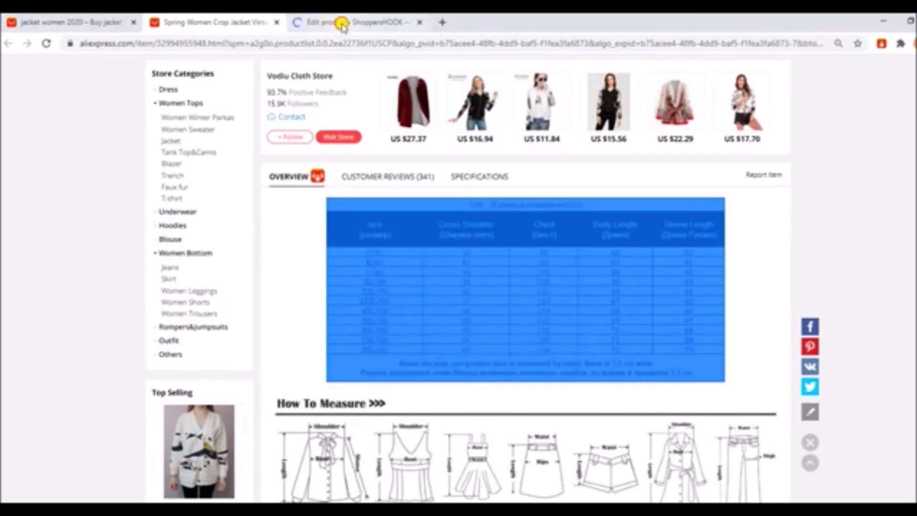
- Paste the size chart image centred below the bullet list in the jacket's product description, and update the product
click(344, 22)
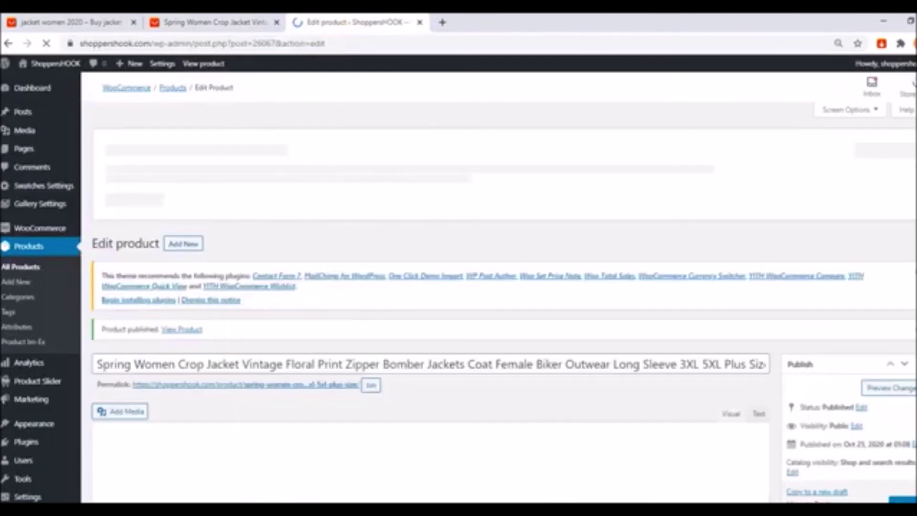
scroll(430, 287, down, 5)
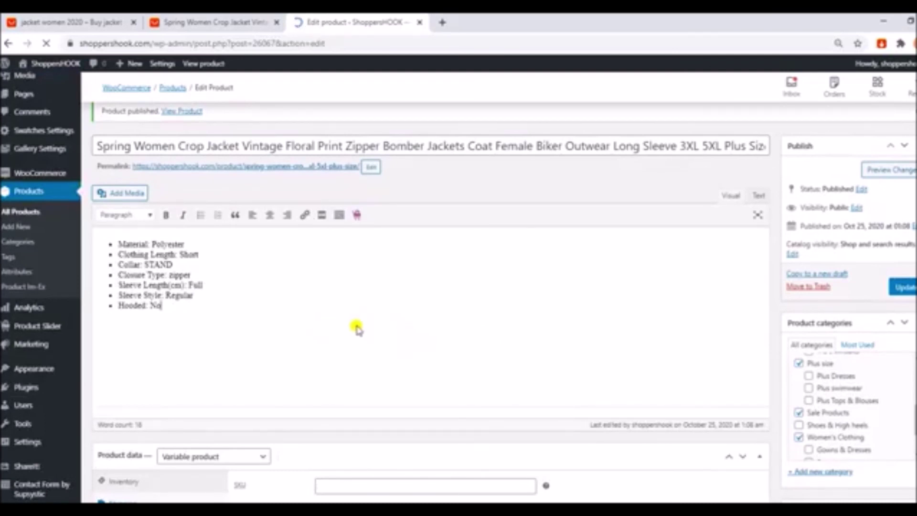
click(226, 317)
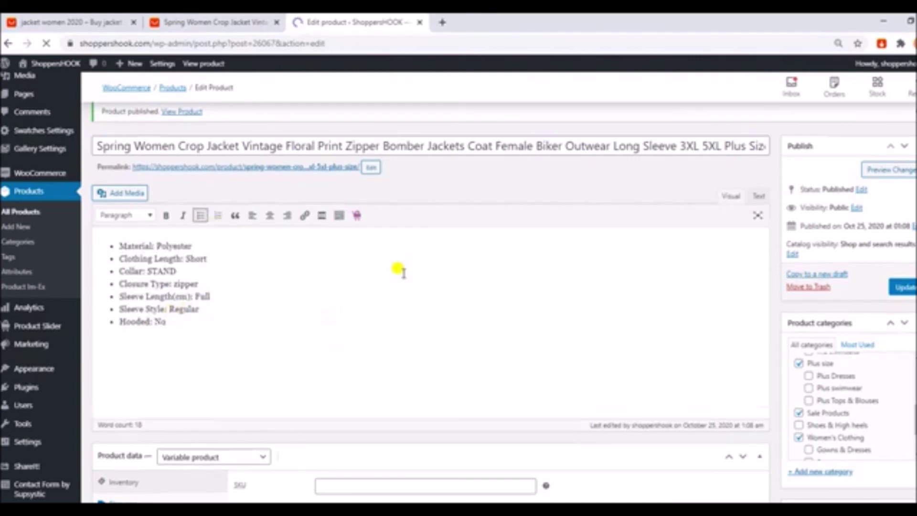
key(Return)
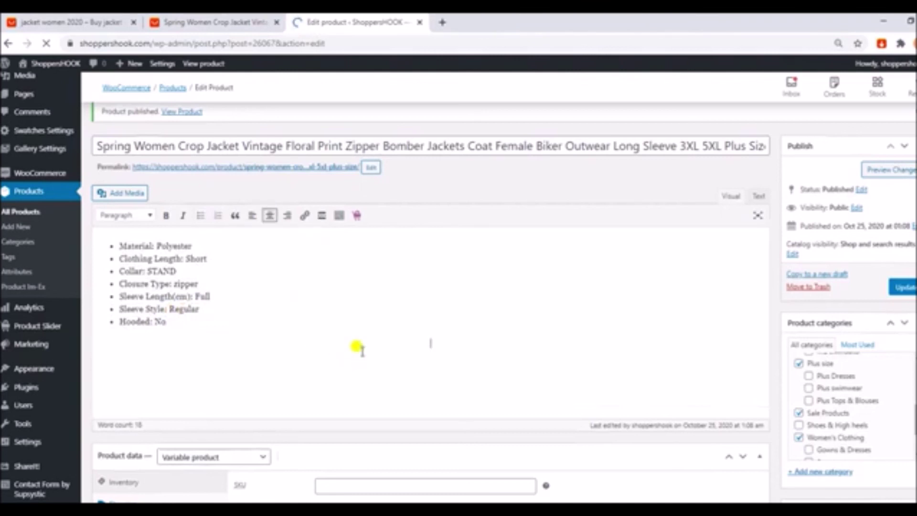
right_click(431, 340)
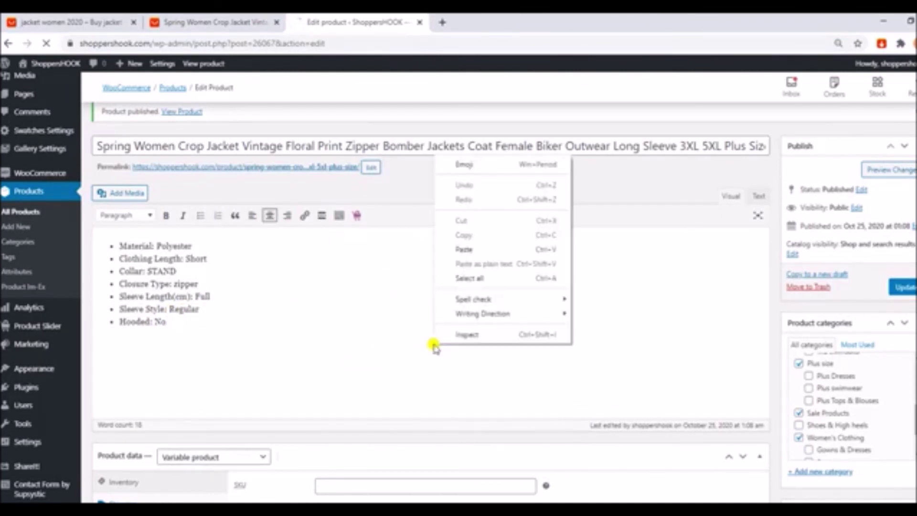
click(466, 247)
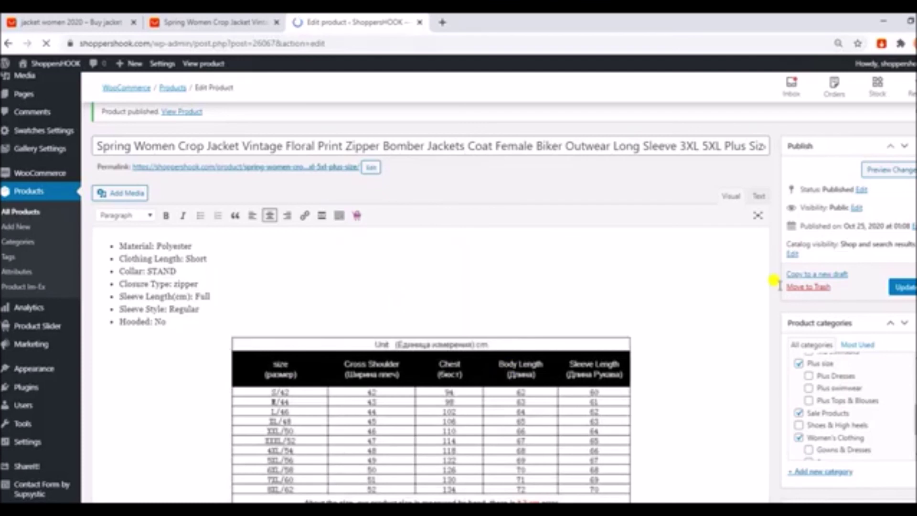
click(902, 288)
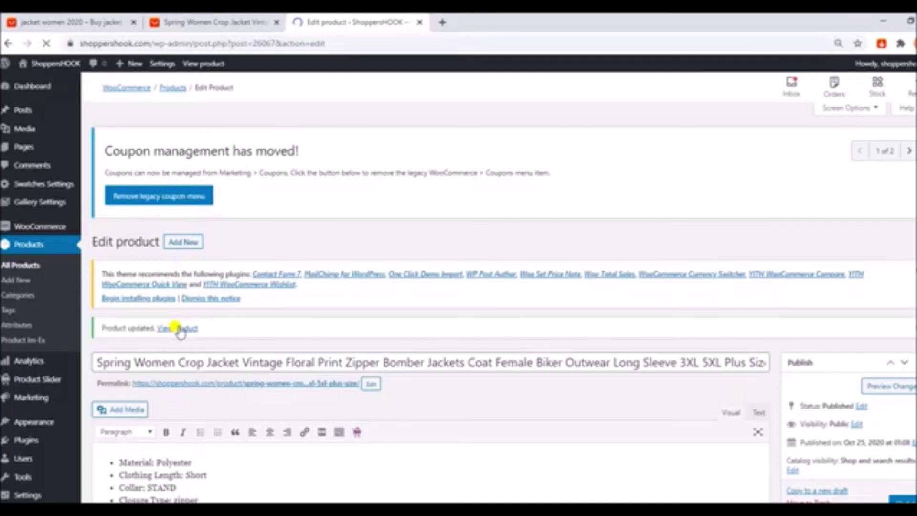
- View the jacket's live product page and check its description and size chart
click(178, 329)
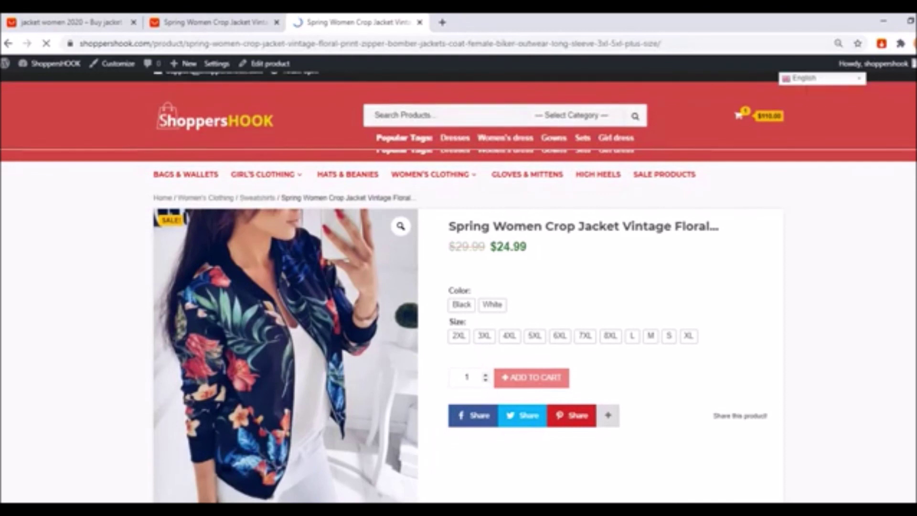
scroll(468, 287, down, 5)
scroll(150, 137, down, 6)
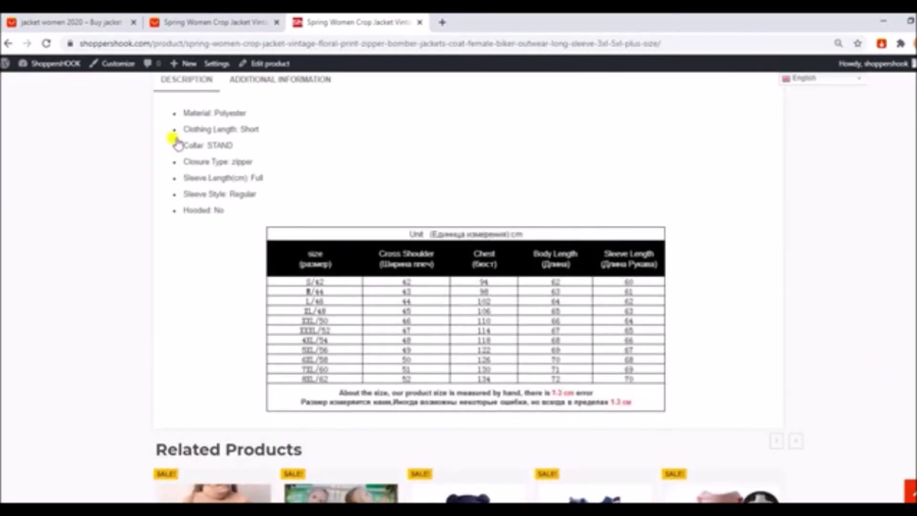
scroll(266, 131, up, 1)
scroll(262, 263, up, 8)
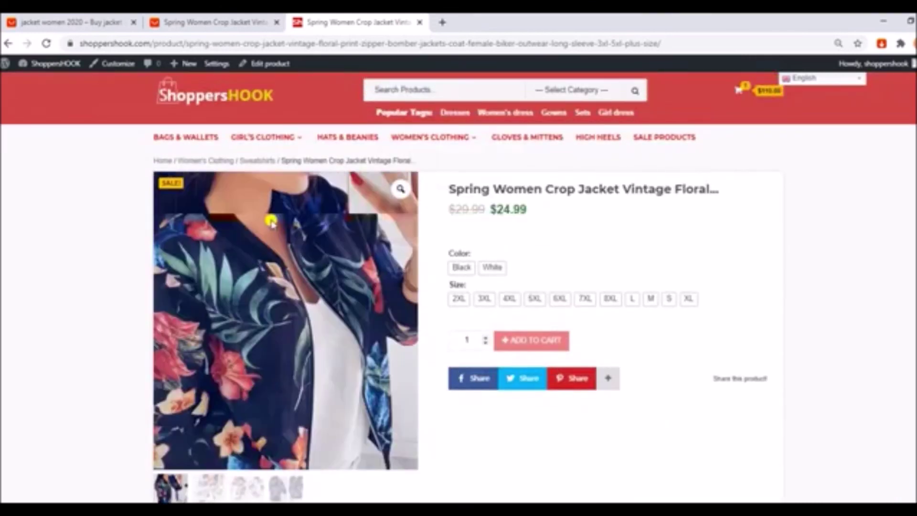
- Test the variation options on the product page by choosing color Black and size 7XL
click(462, 269)
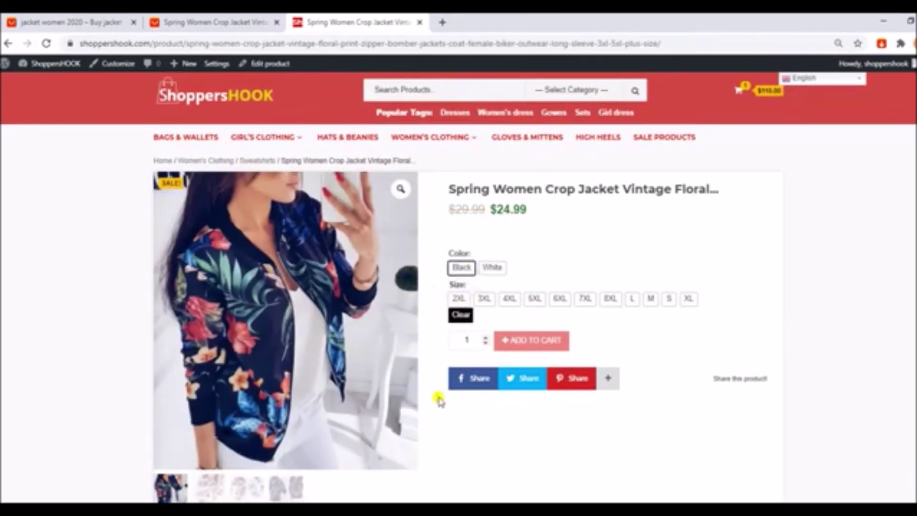
click(588, 300)
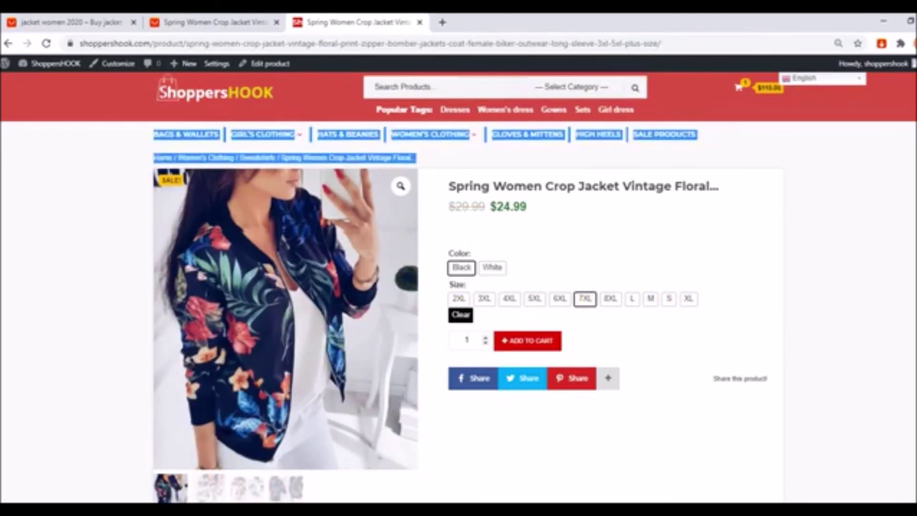
scroll(458, 287, down, 3)
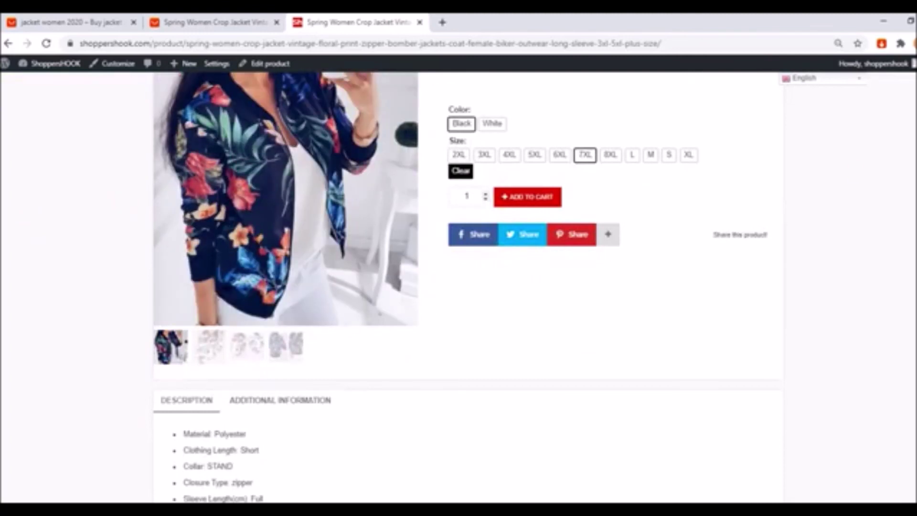
scroll(650, 199, up, 4)
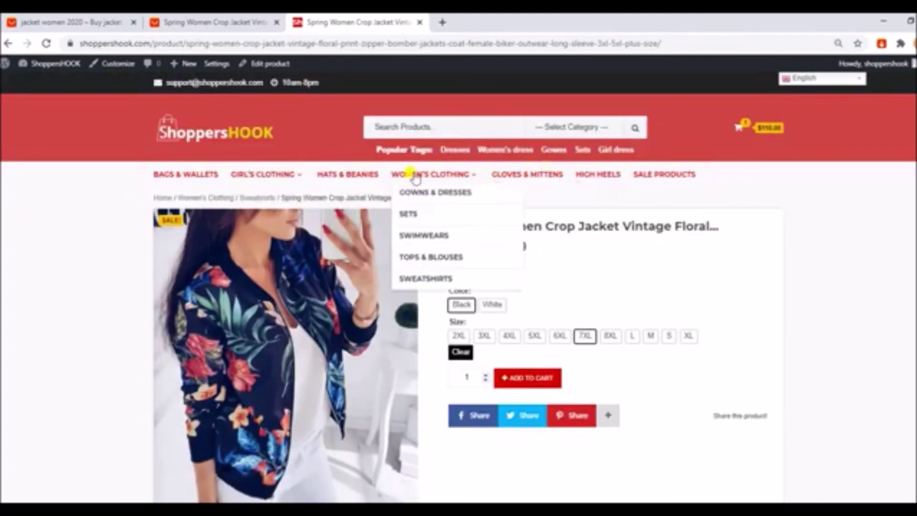
- Open the Sweatshirts category under Women's Clothing and look for the new jacket among the listed products
mouse_move(404, 175)
click(411, 282)
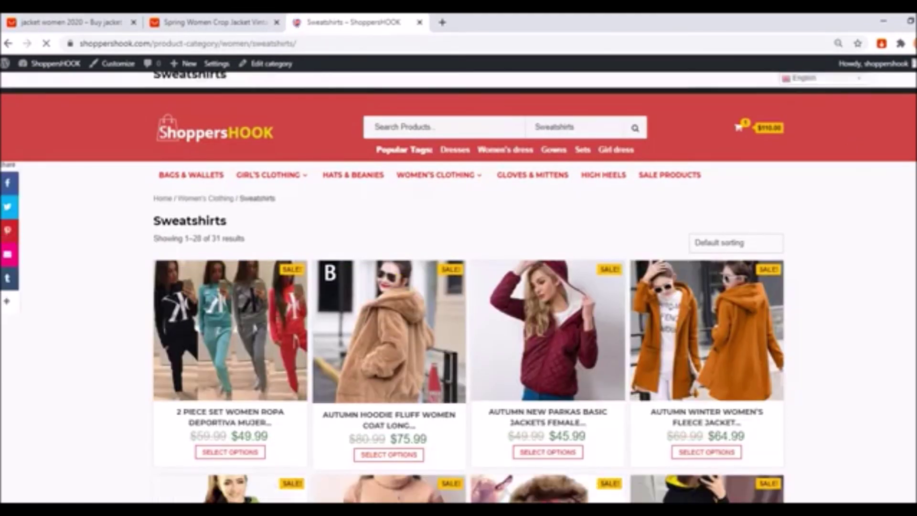
scroll(857, 155, down, 10)
scroll(469, 287, down, 15)
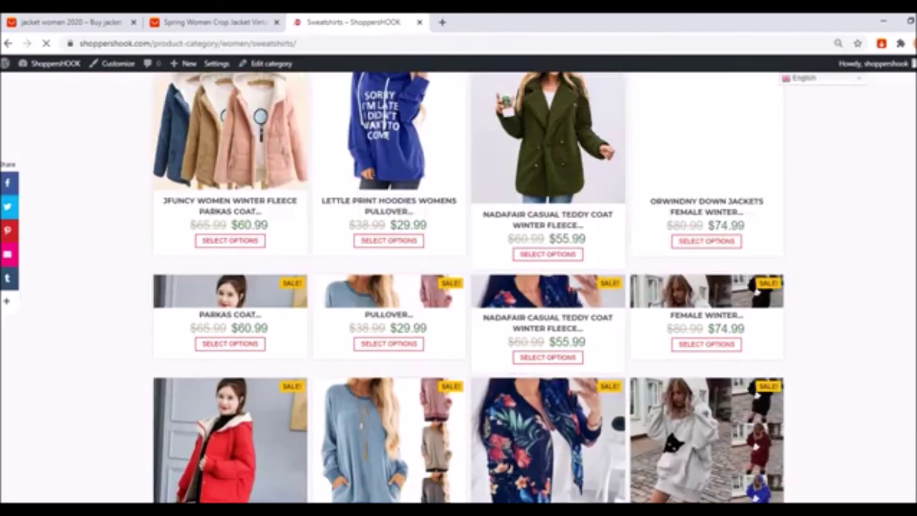
scroll(604, 246, up, 3)
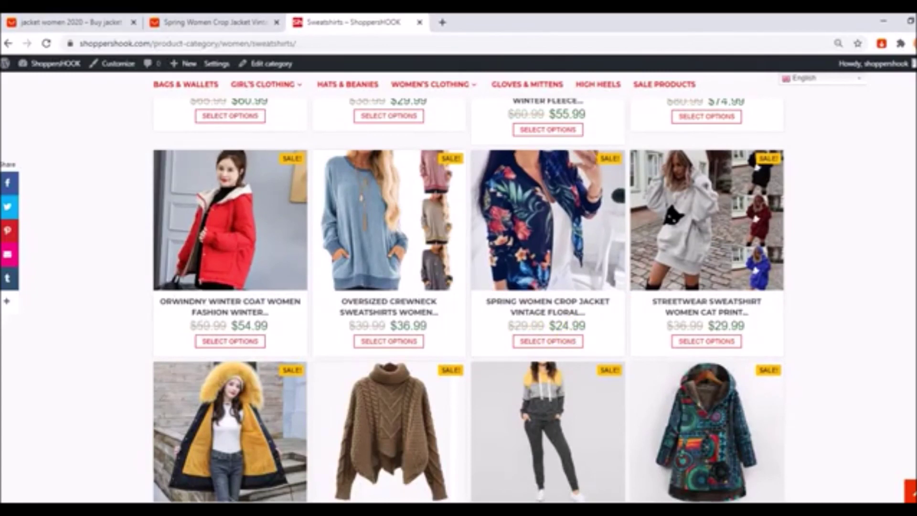
scroll(459, 287, down, 10)
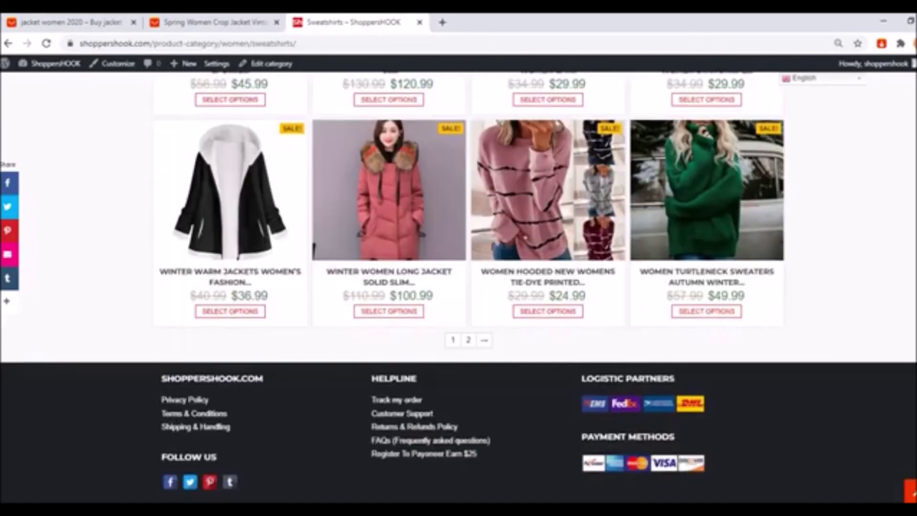
scroll(525, 237, up, 10)
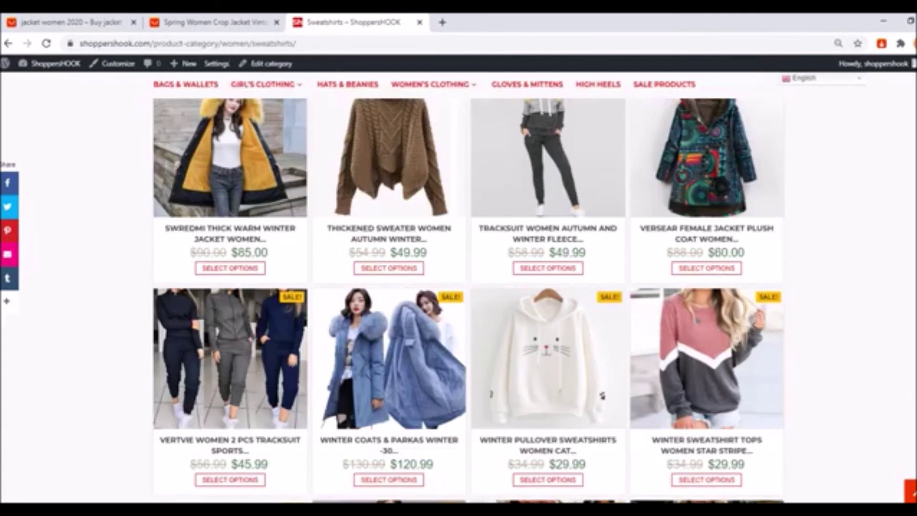